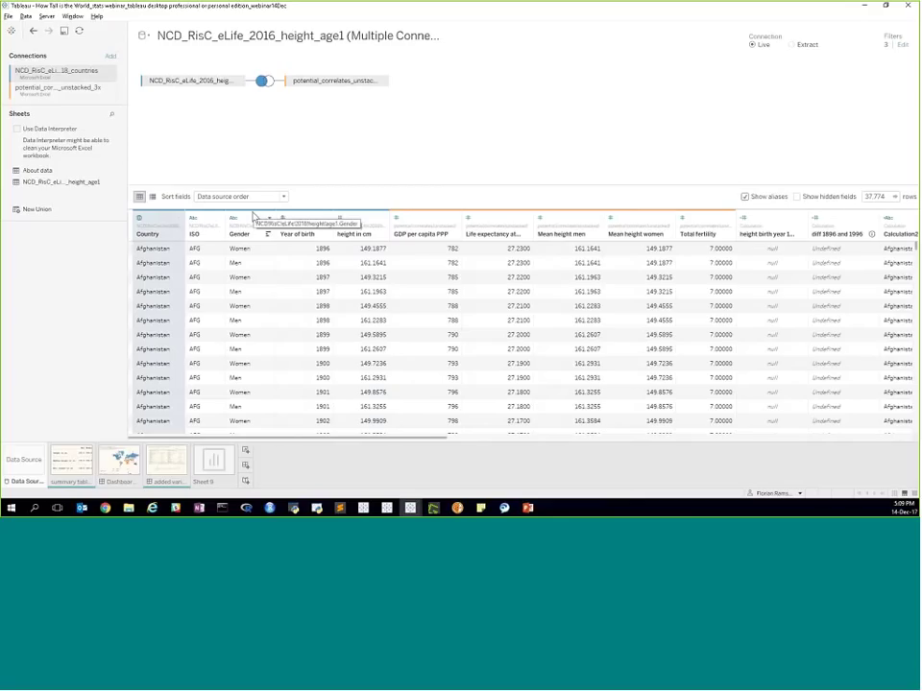
- Review the Gender and Year of birth columns in the data source preview
click(254, 217)
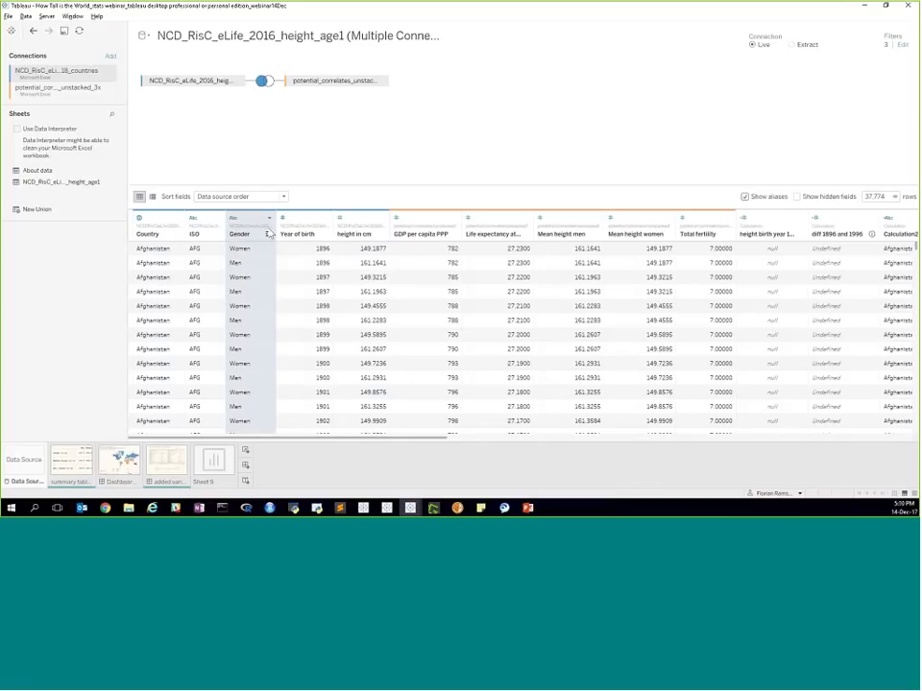
click(304, 219)
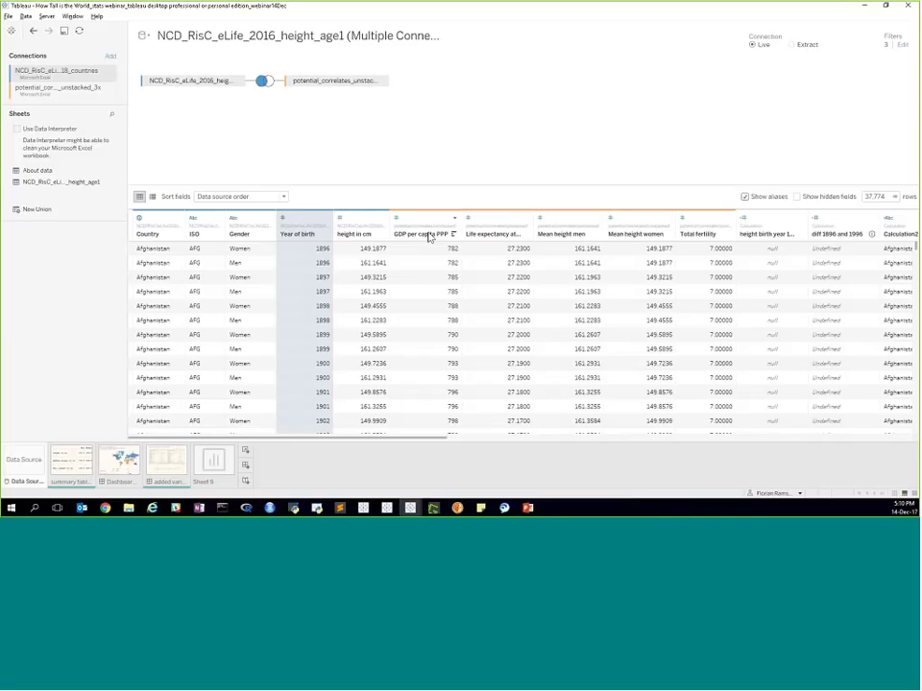
- Open the summary table sheet and examine the median measure's aggregation and the height statistics for men and women
click(66, 458)
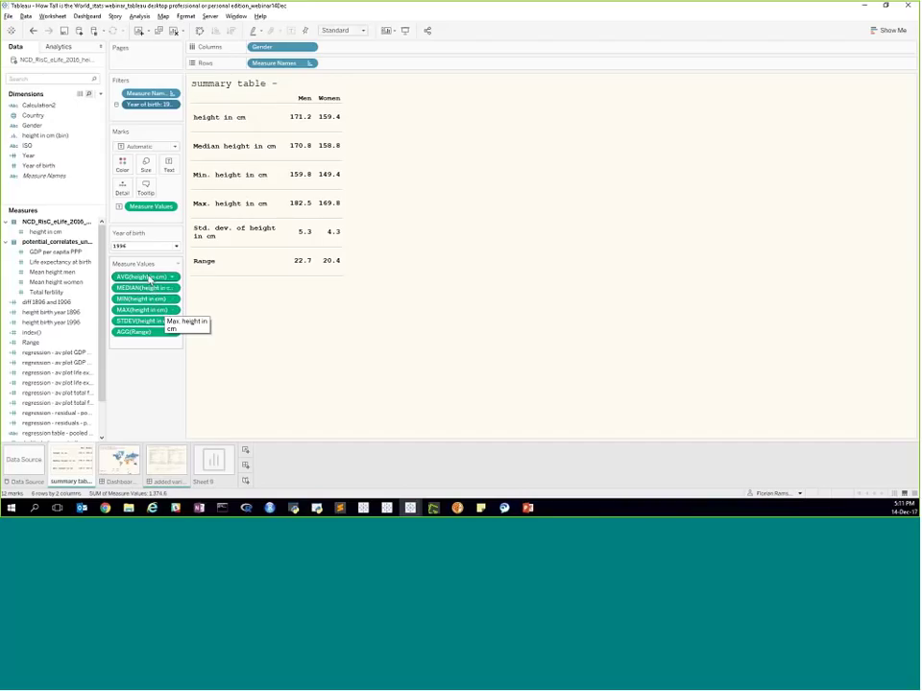
click(173, 288)
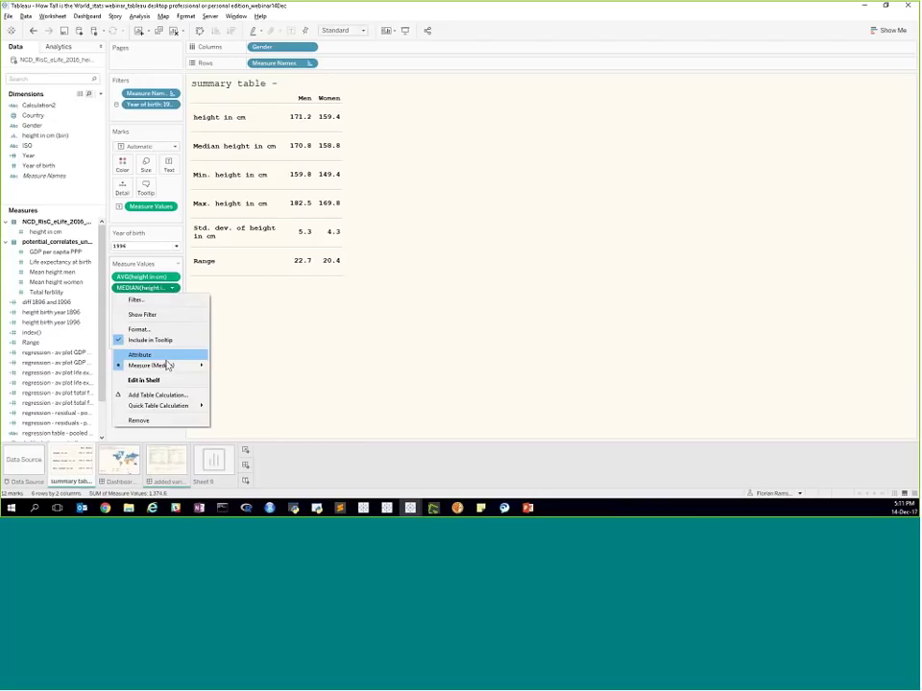
mouse_move(169, 366)
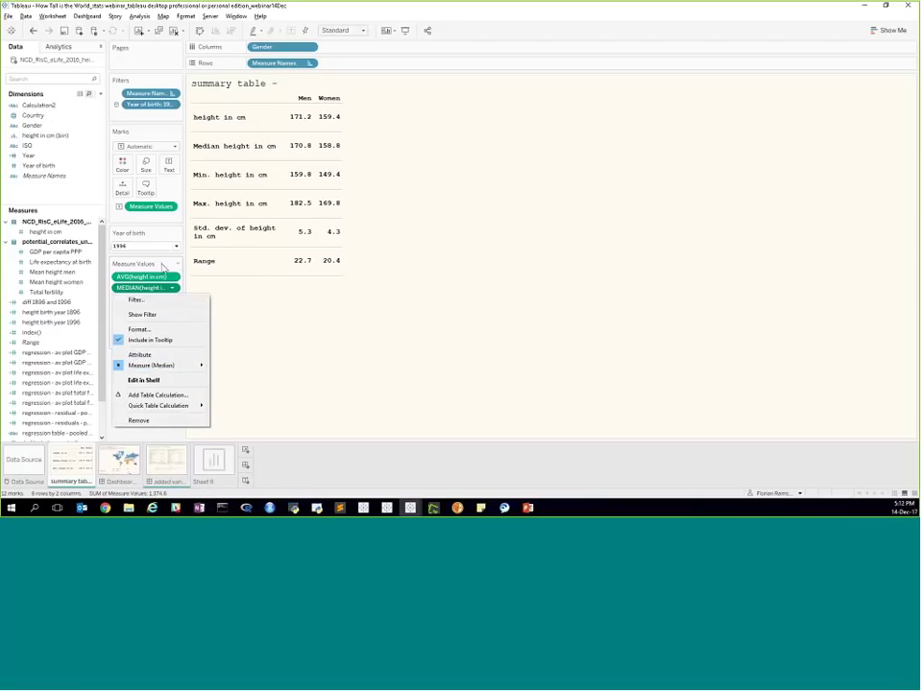
click(163, 267)
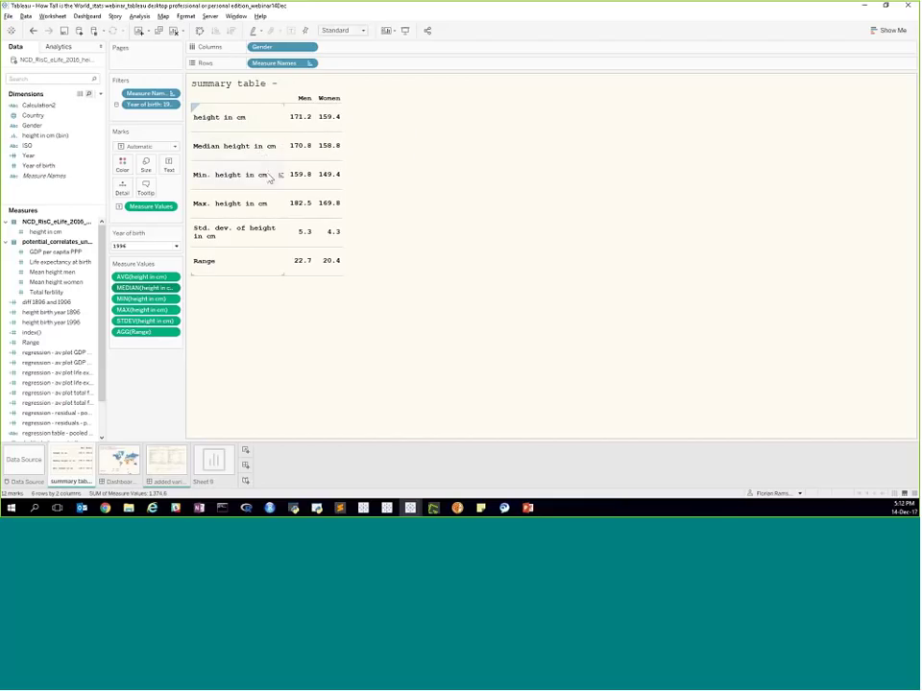
mouse_move(284, 205)
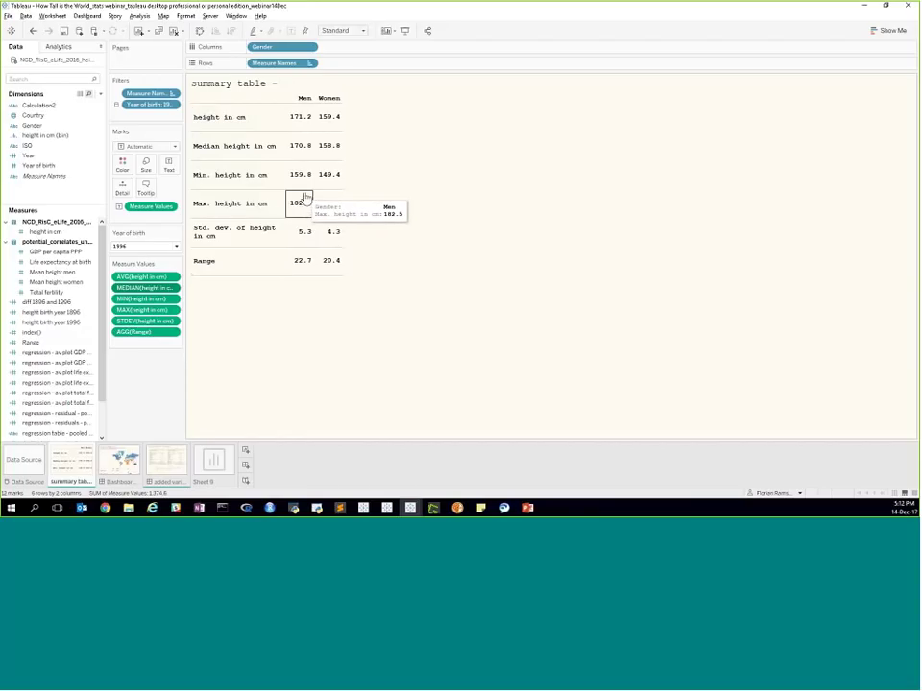
mouse_move(306, 188)
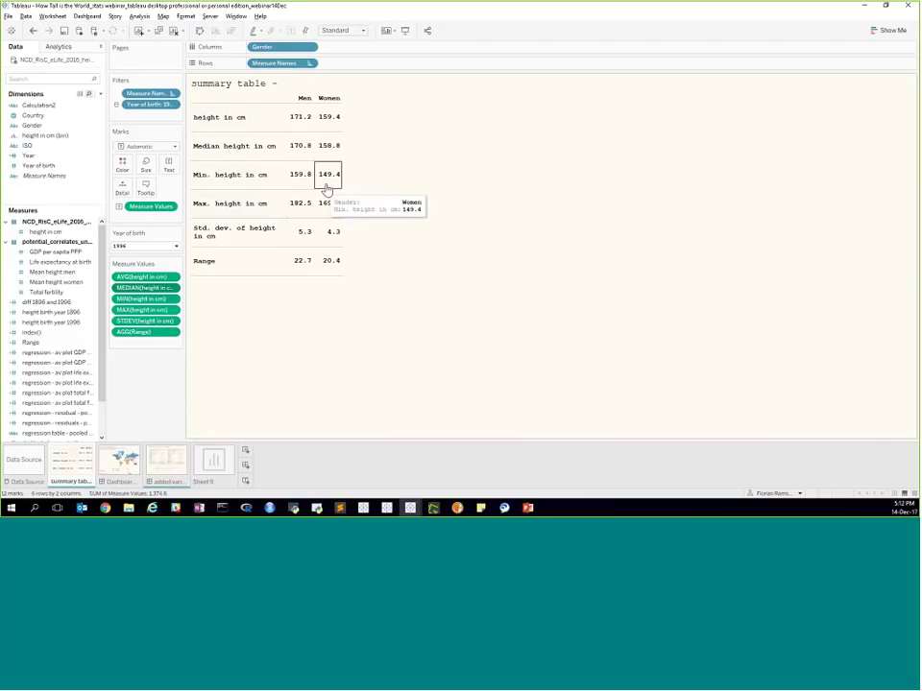
mouse_move(339, 202)
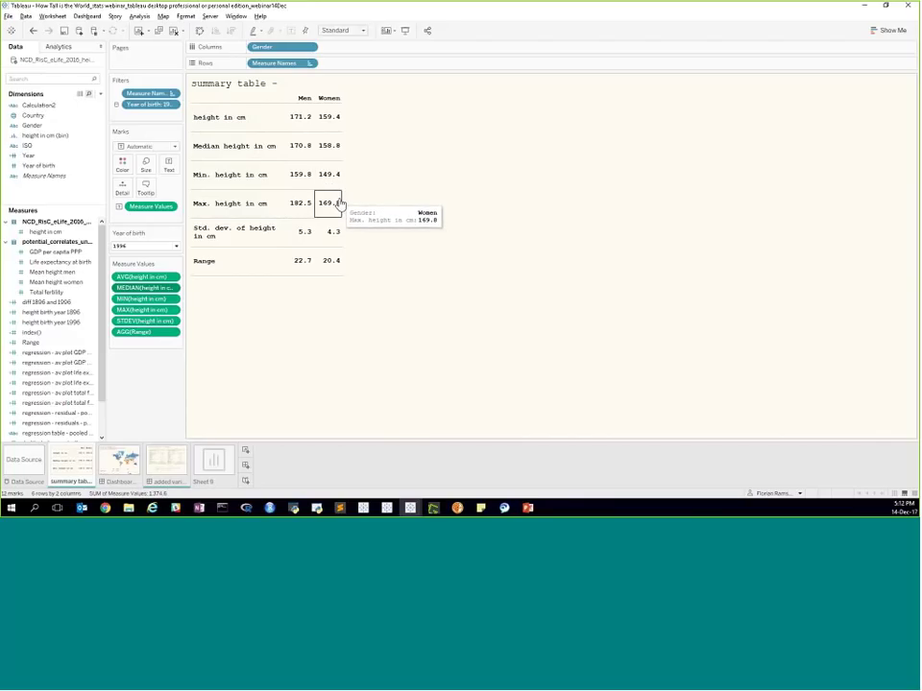
mouse_move(304, 274)
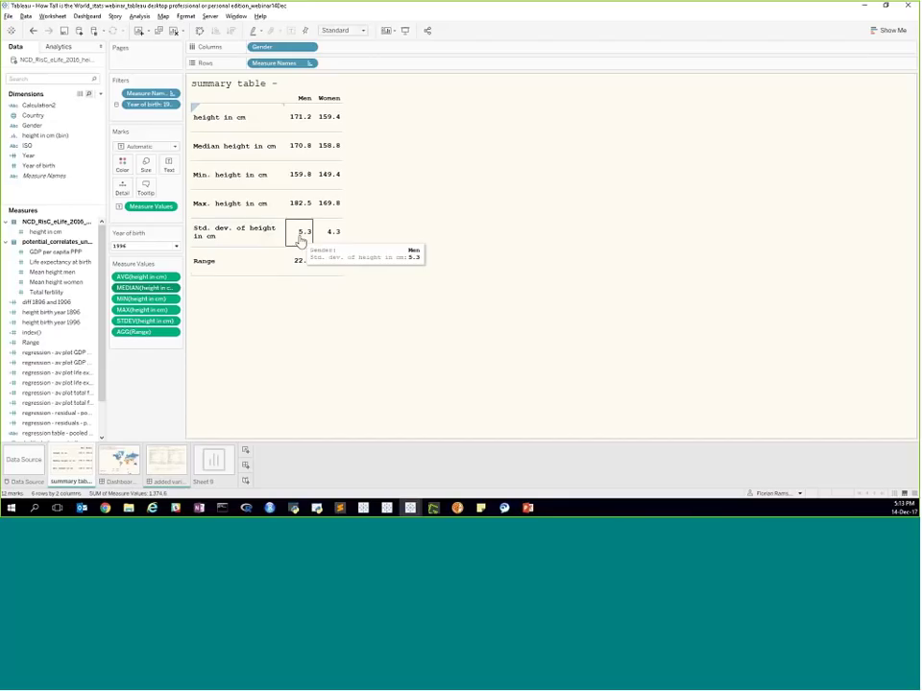
mouse_move(304, 244)
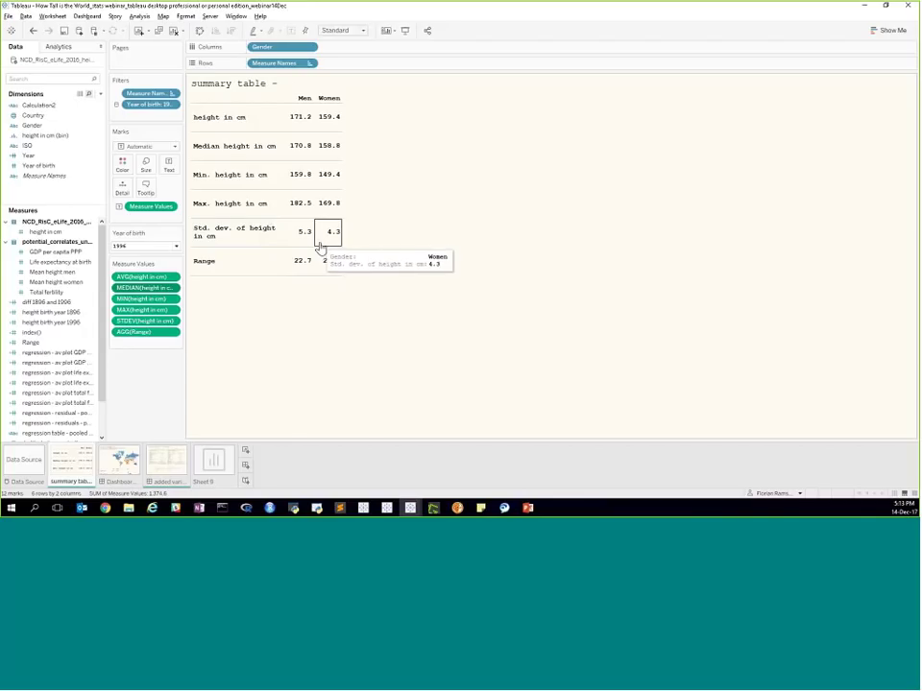
- Create a new worksheet and plot the average of height in cm on Rows
click(245, 451)
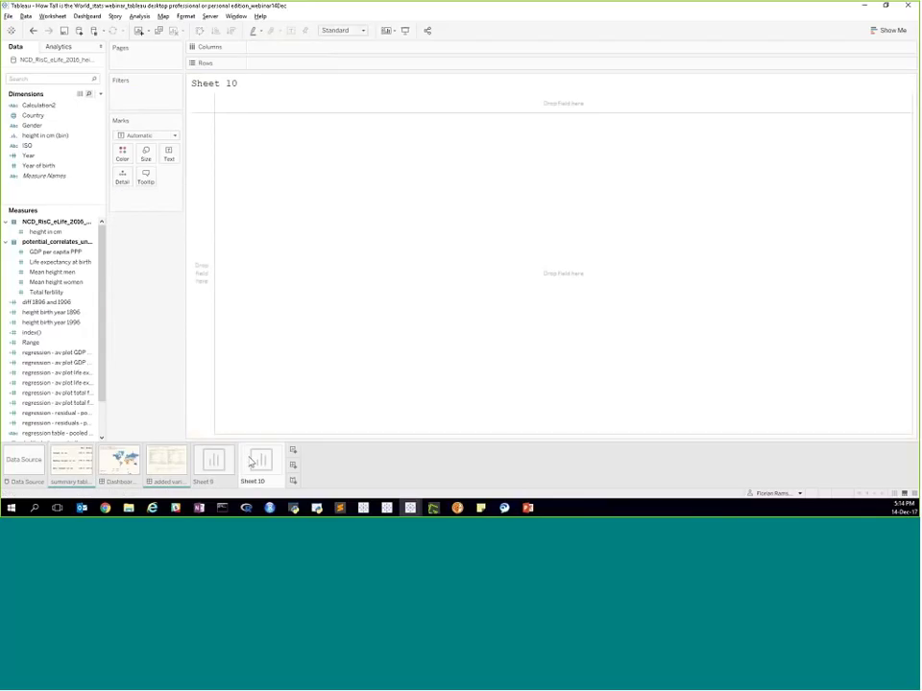
click(49, 233)
drag(49, 233, 203, 257)
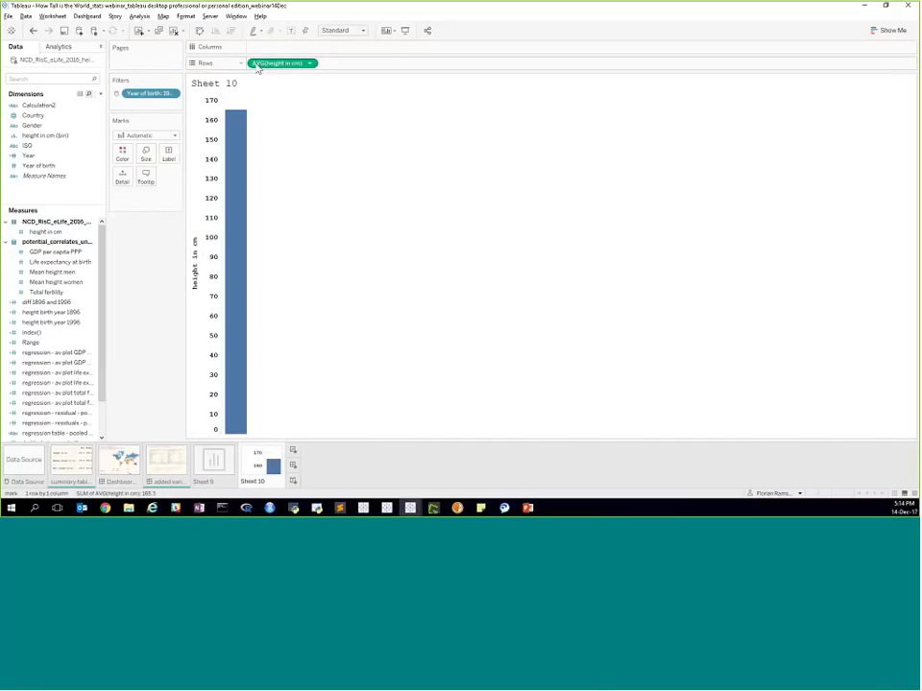
- Inspect the default aggregation setting of the height in cm measure without changing it
click(92, 236)
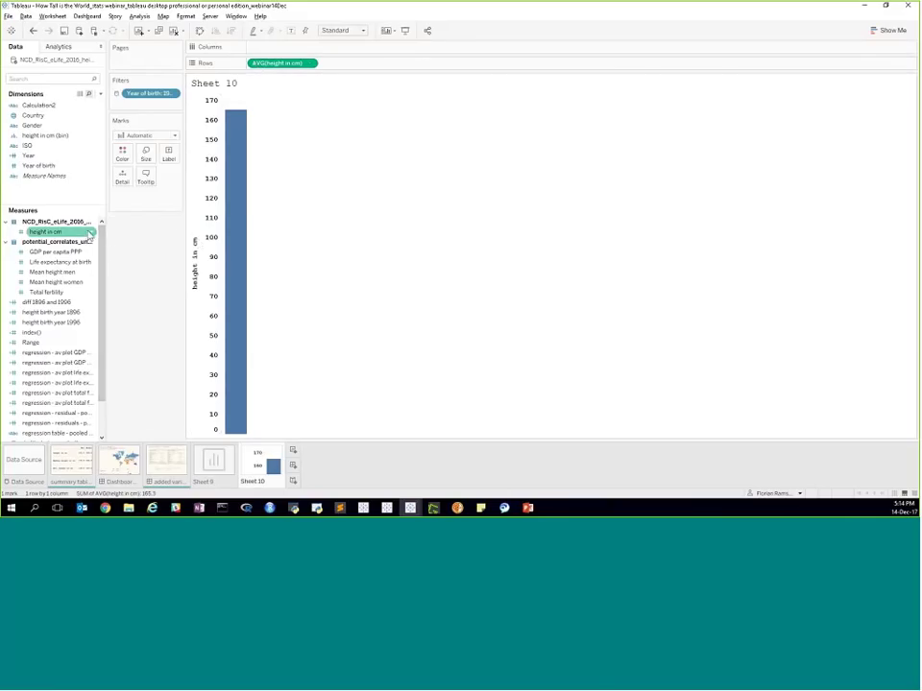
right_click(93, 237)
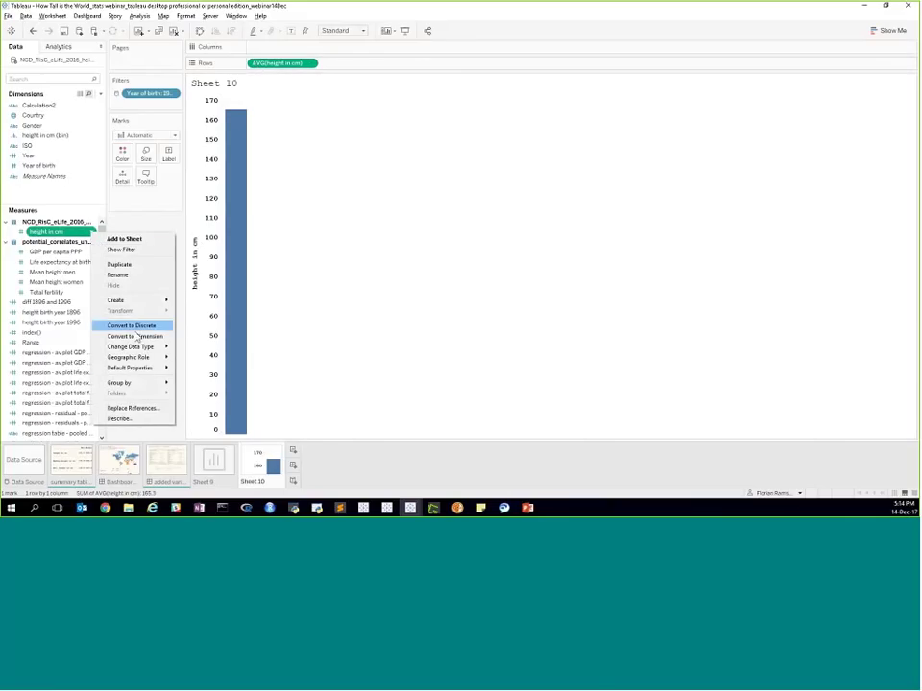
mouse_move(143, 370)
mouse_move(223, 401)
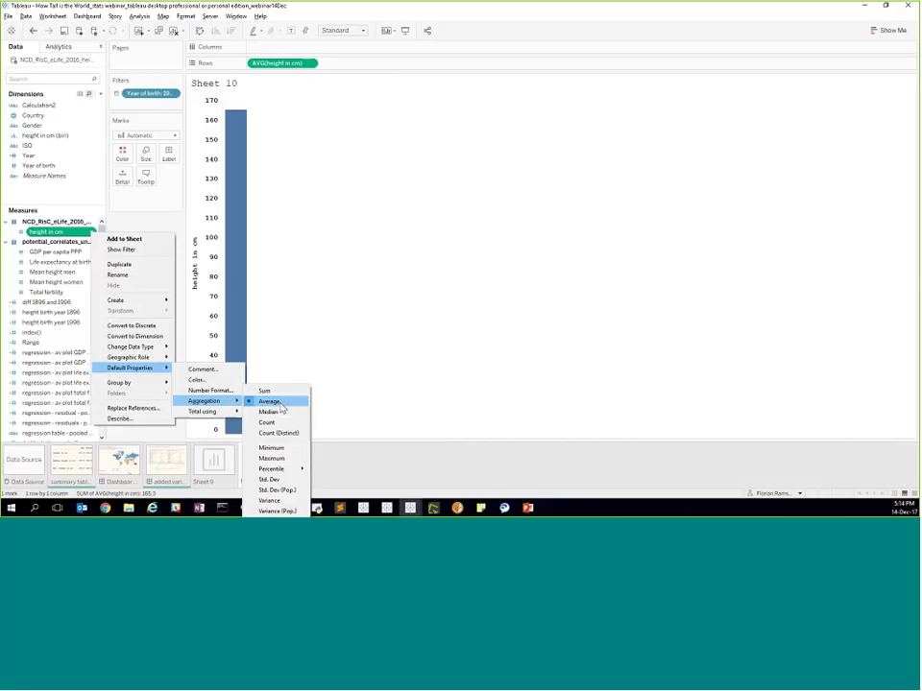
click(317, 307)
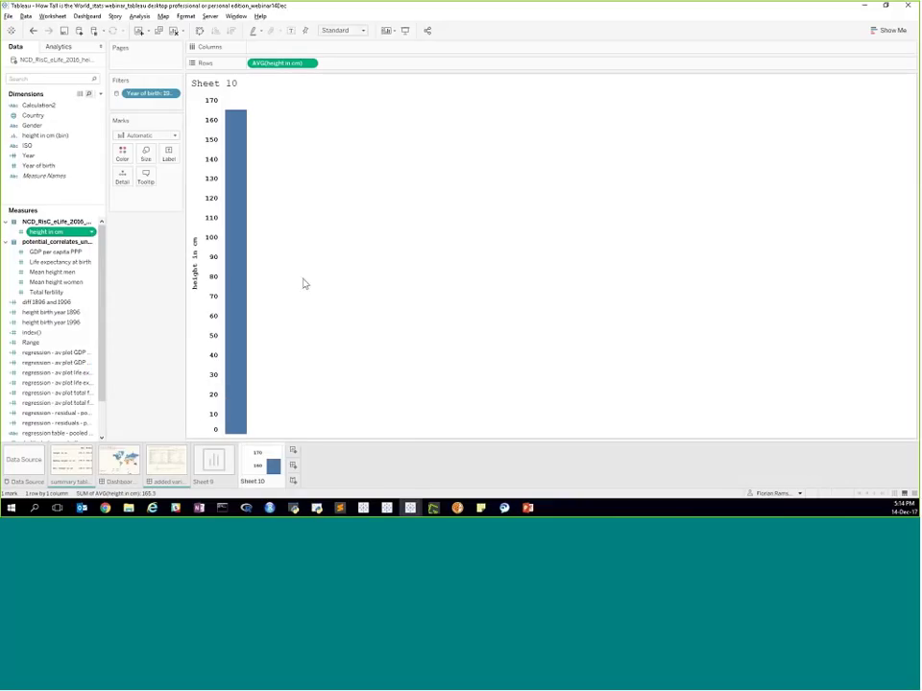
- Break the average height down by Gender on Columns
drag(43, 125, 267, 50)
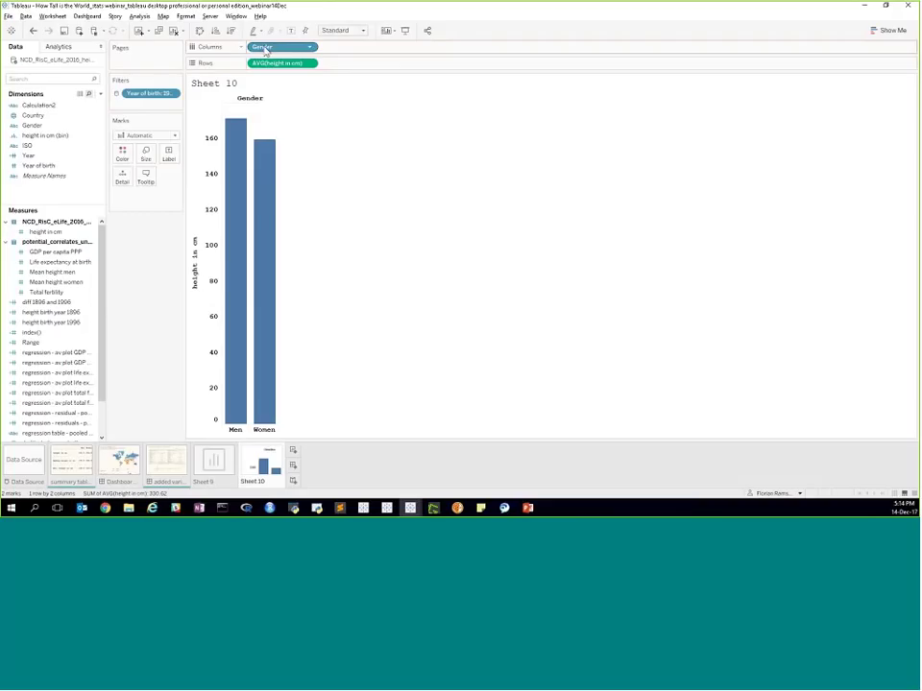
drag(265, 50, 190, 66)
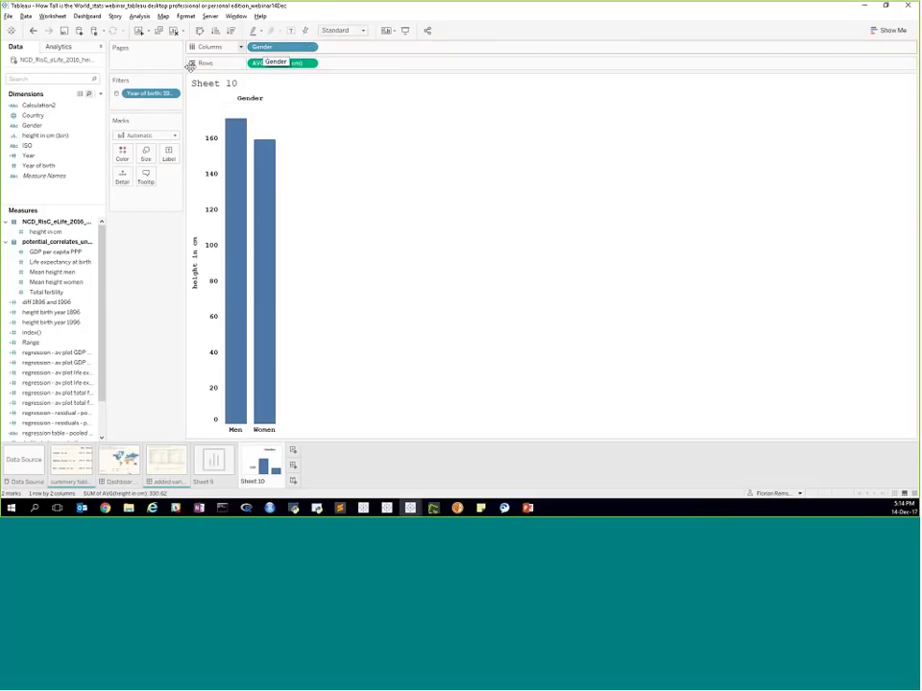
- Add Country as a detail level and change the mark type to Circle
drag(67, 116, 122, 181)
click(146, 136)
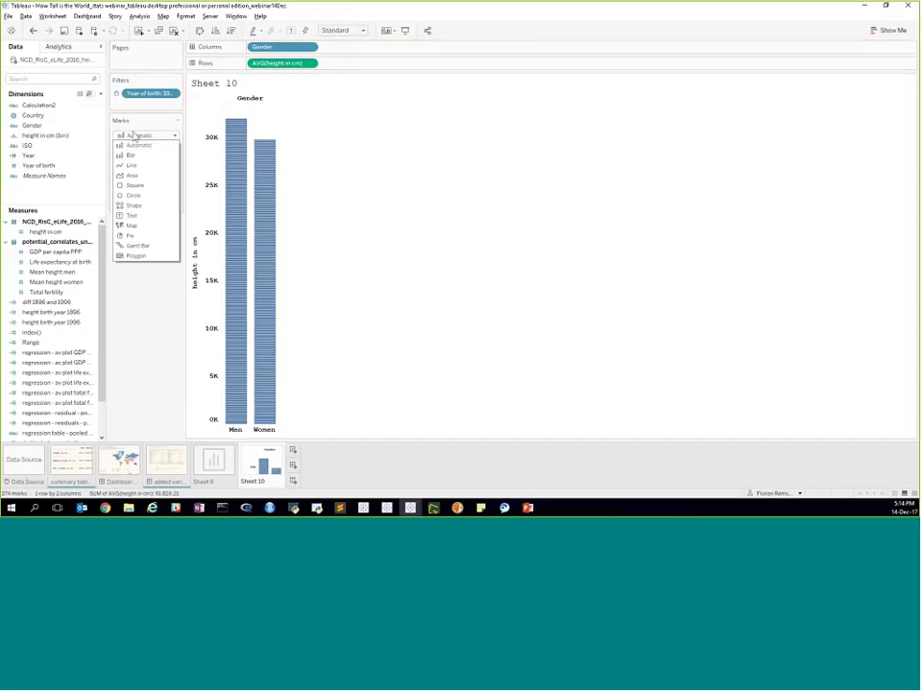
click(141, 196)
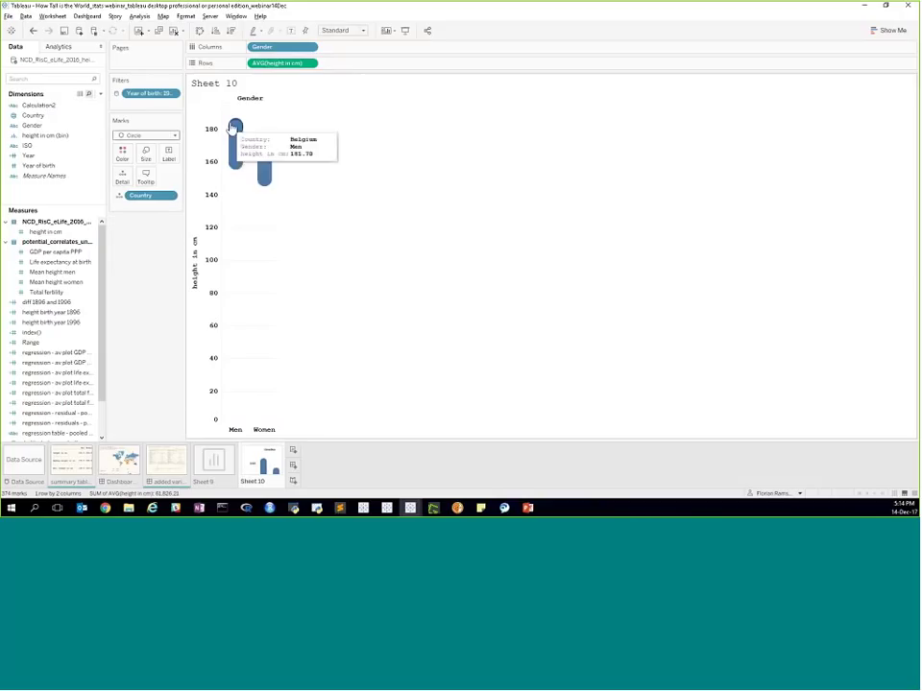
- Exclude zero from the height in cm axis range
mouse_move(233, 169)
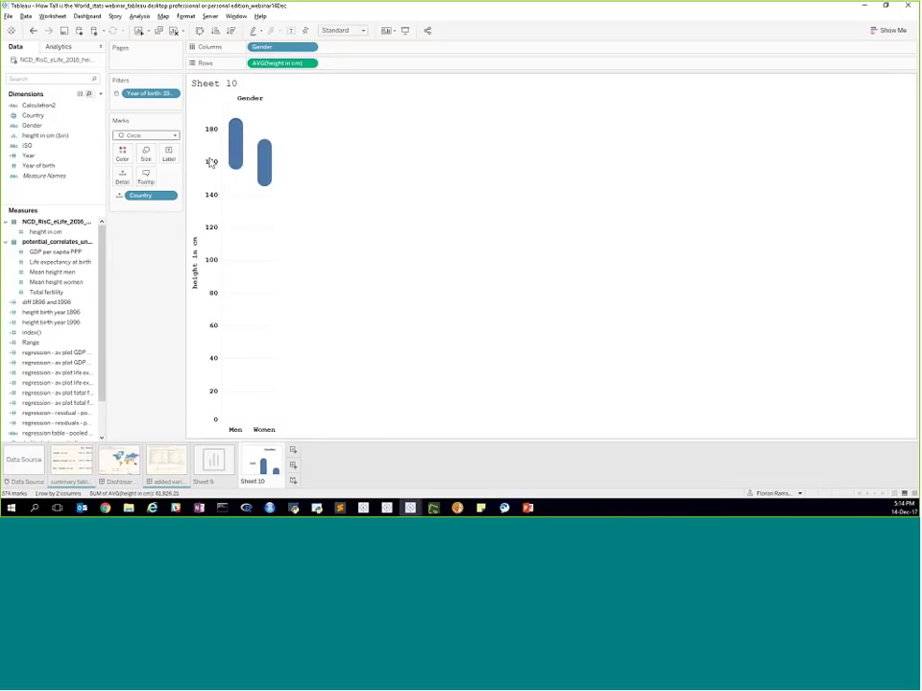
click(211, 162)
double_click(210, 162)
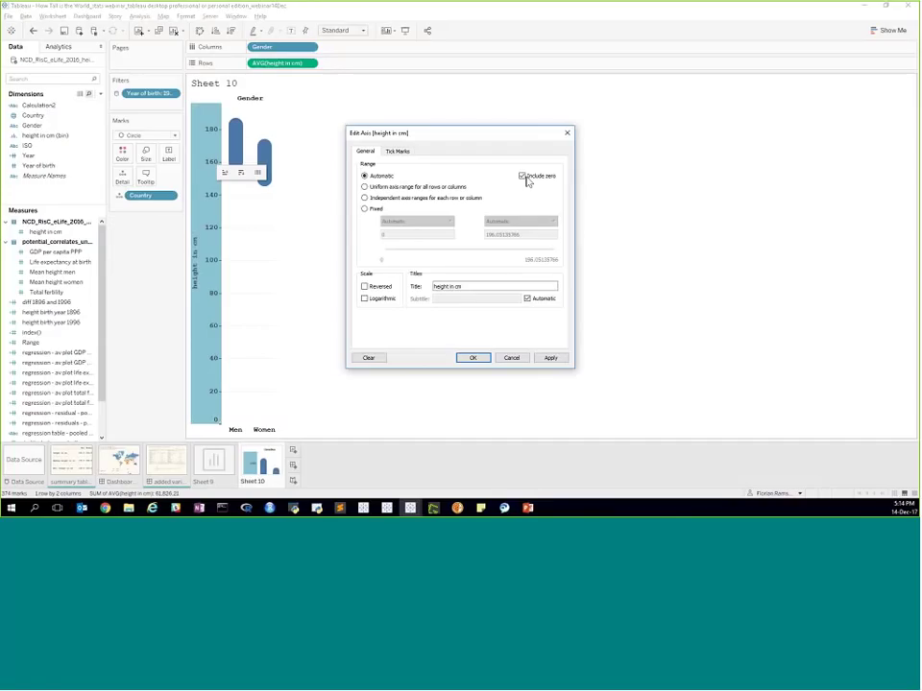
click(525, 178)
click(472, 358)
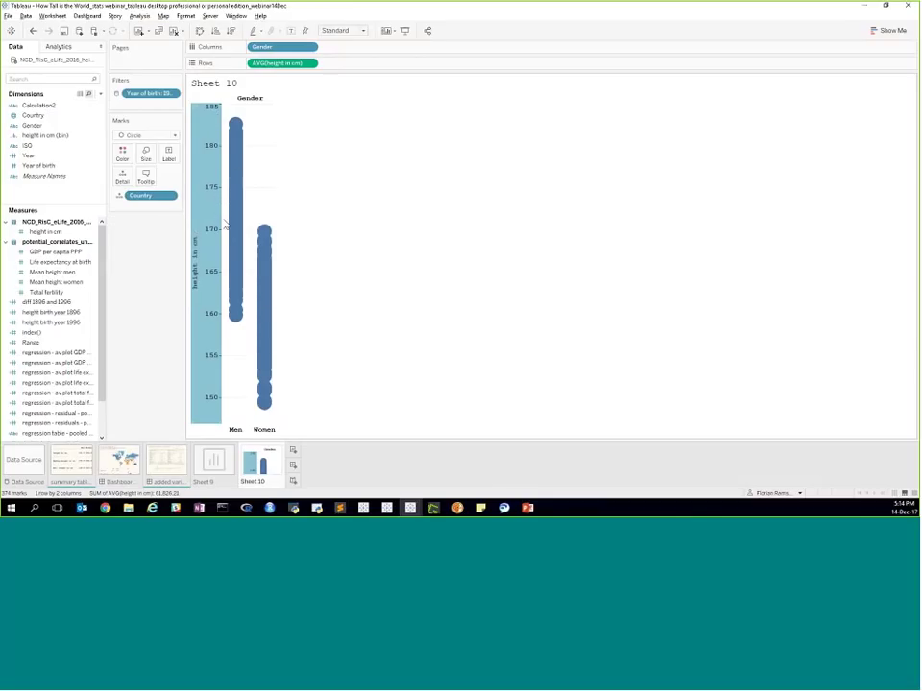
- Reduce the size of the circle marks so individual countries can be told apart
click(146, 153)
drag(162, 178, 146, 178)
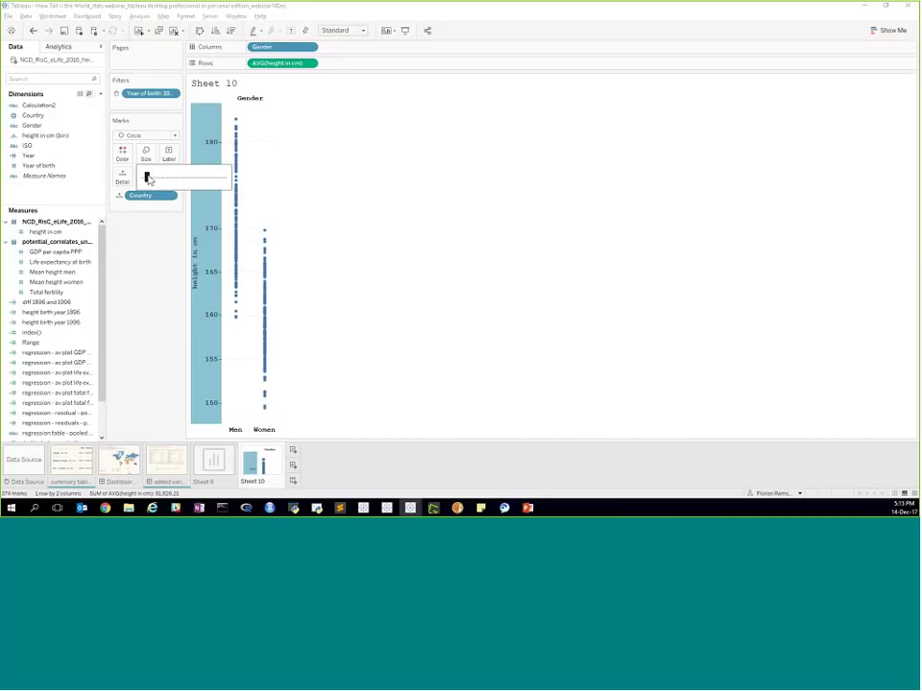
click(322, 179)
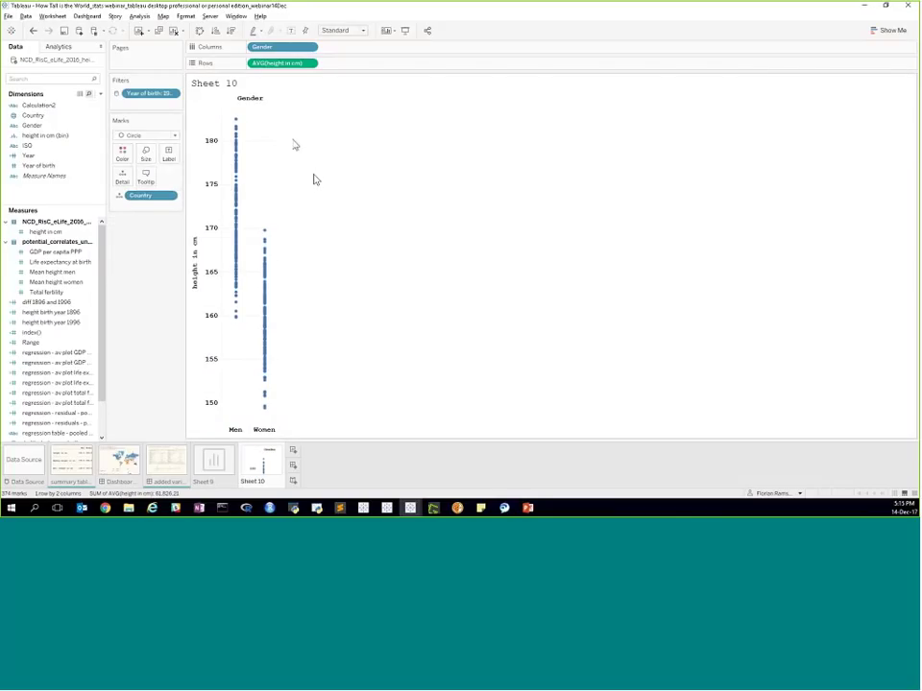
mouse_move(240, 124)
mouse_move(236, 328)
mouse_move(264, 420)
- Add an average line across the whole table of heights
click(61, 48)
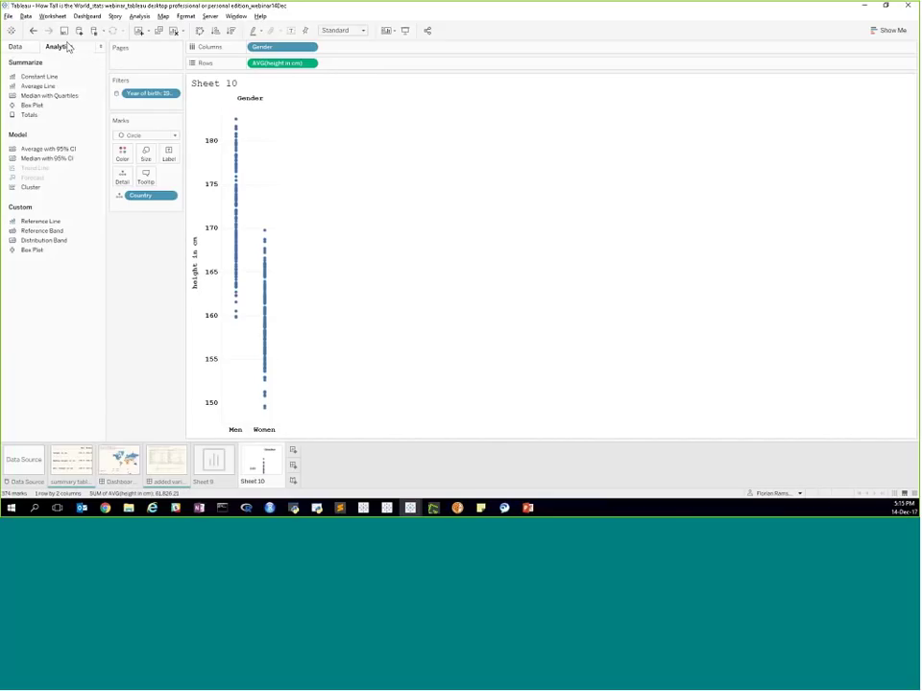
click(65, 45)
drag(53, 85, 302, 121)
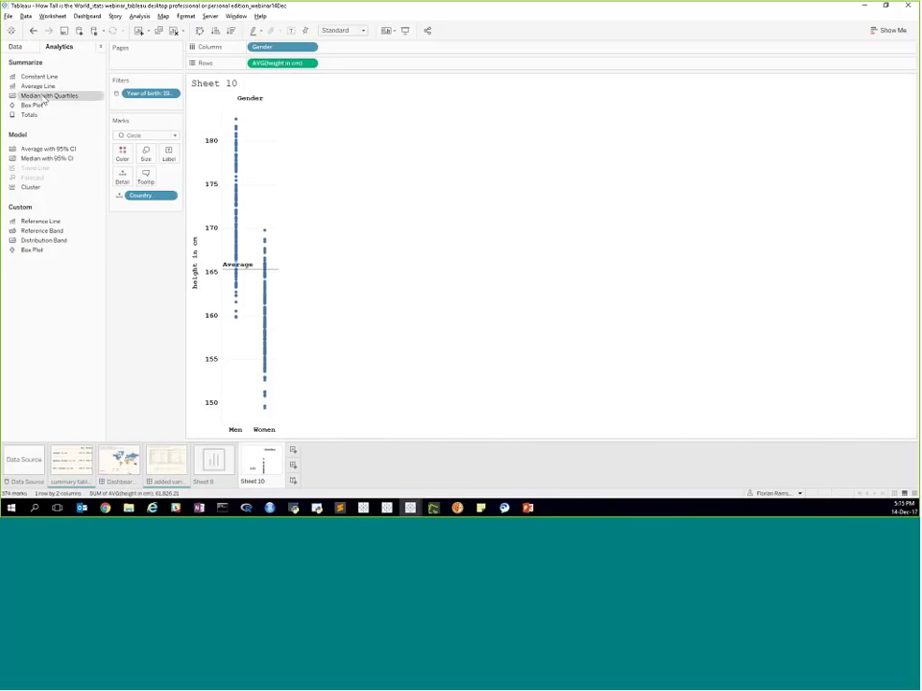
drag(36, 87, 300, 114)
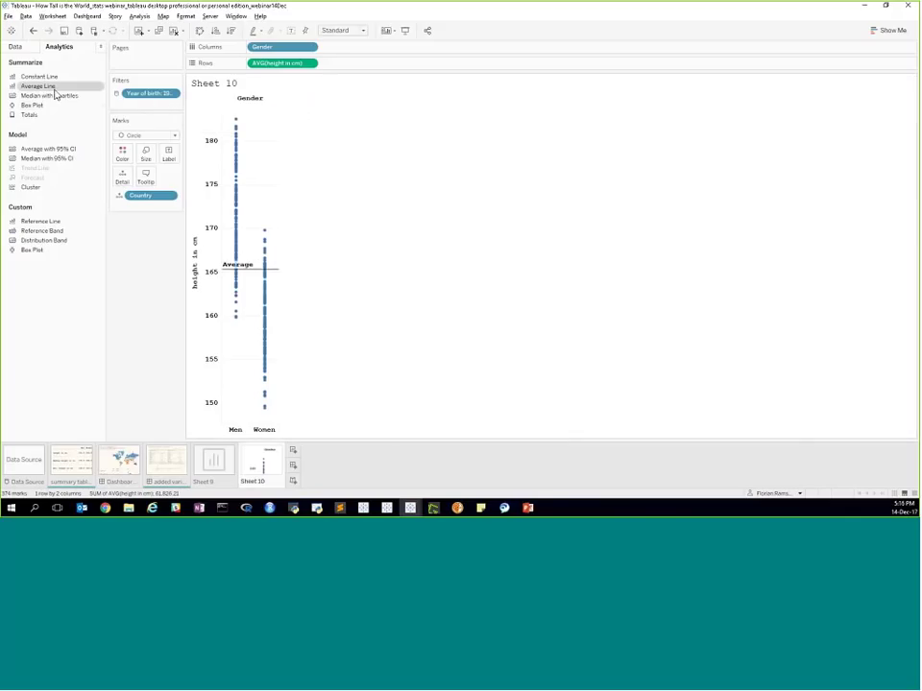
- Add a separate average line for each gender and remove the average lines spanning the whole table
drag(38, 86, 346, 115)
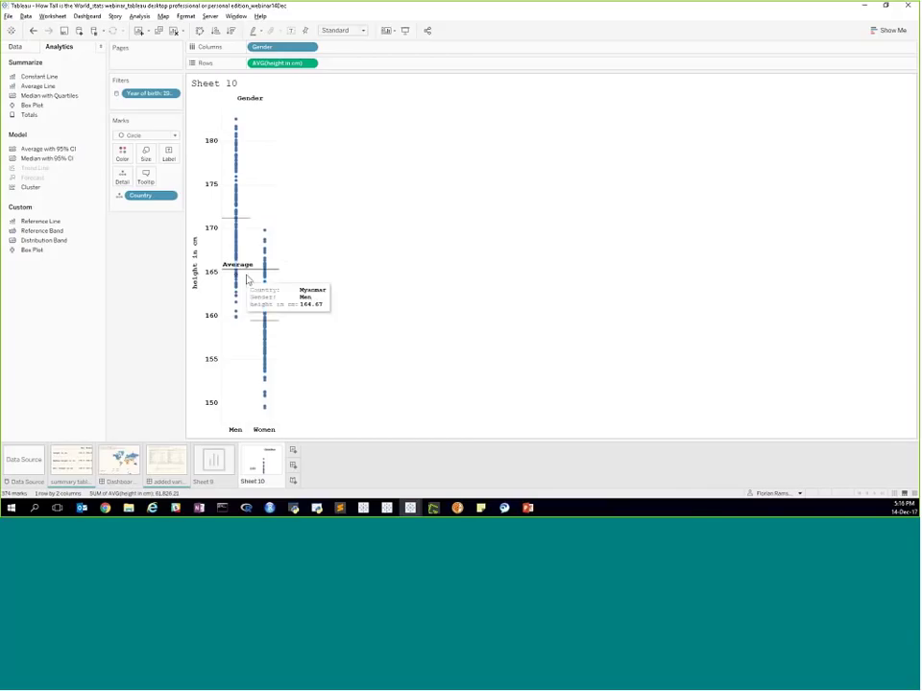
drag(249, 274, 154, 343)
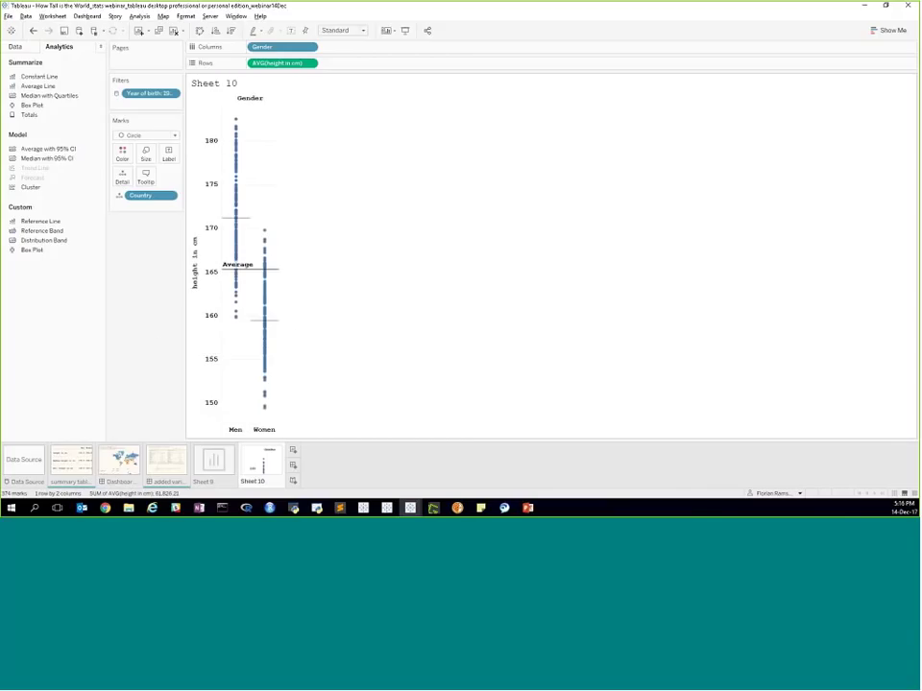
drag(255, 274, 152, 327)
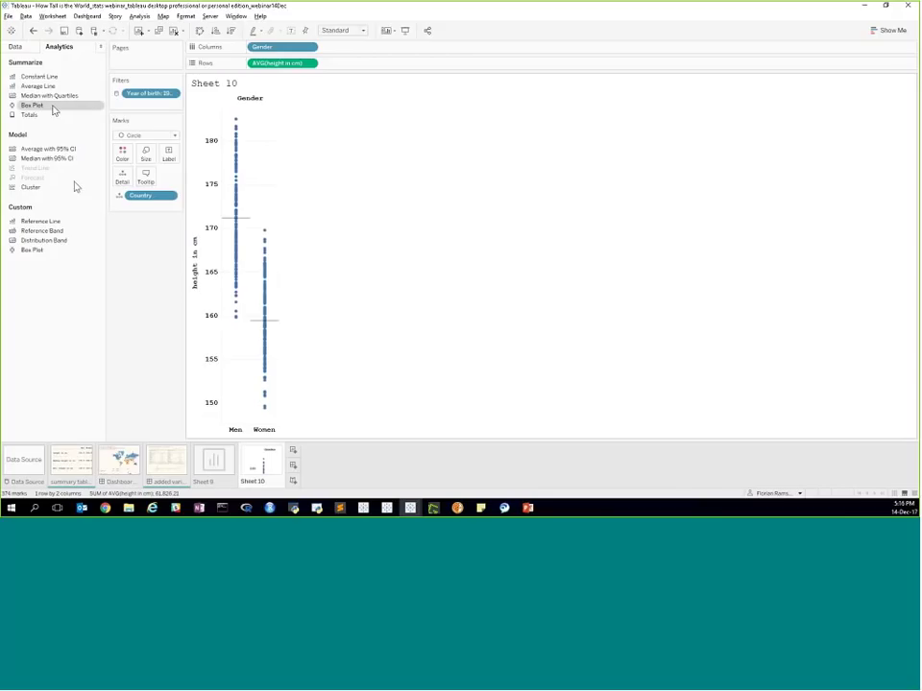
- Add box plots to the height distributions of both genders
drag(53, 110, 278, 117)
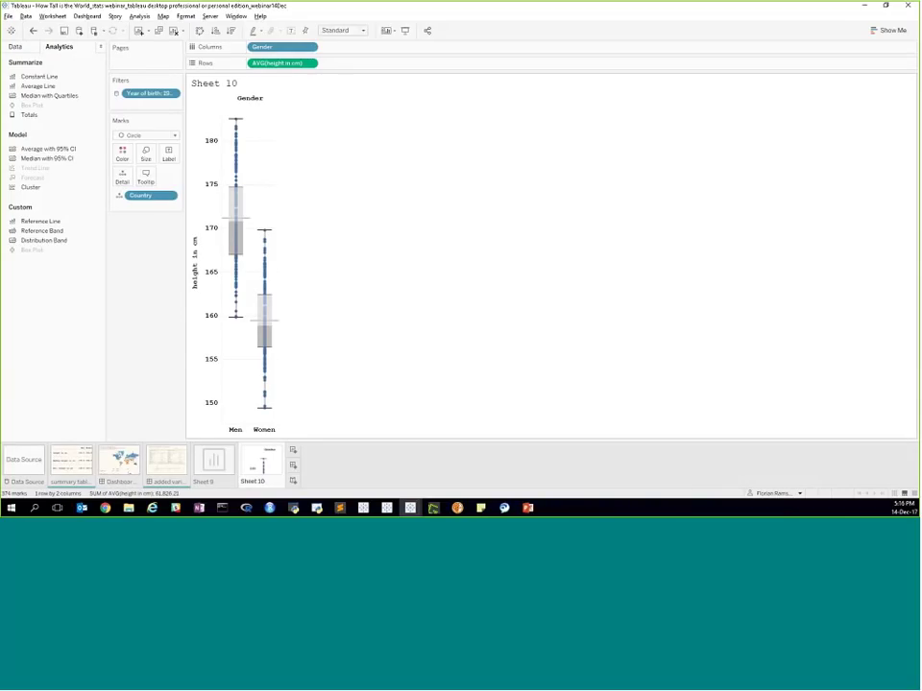
- Switch to the PowerPoint presentation and show the Box plots slide
click(529, 509)
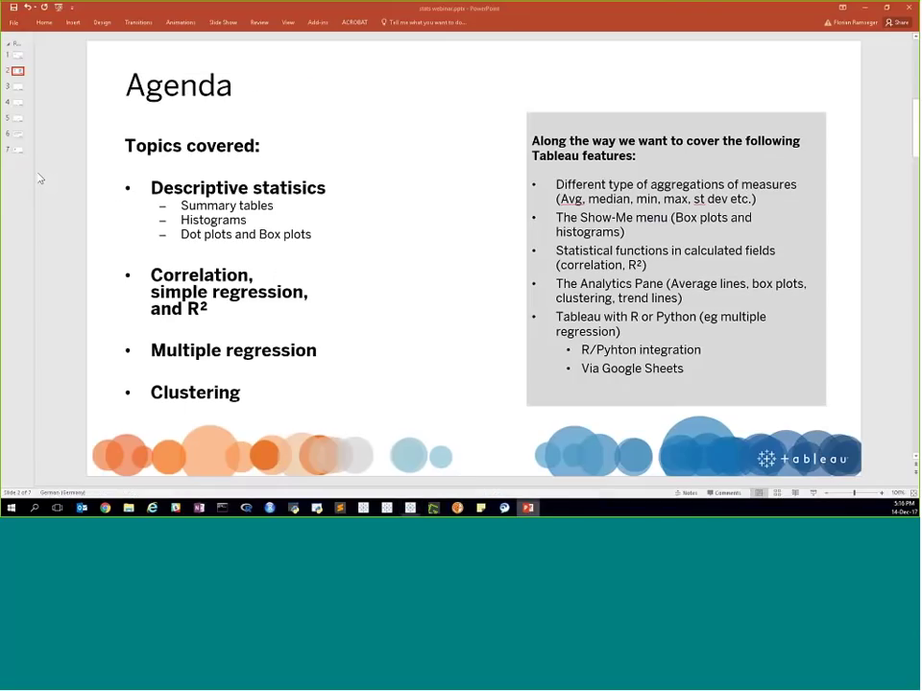
click(18, 87)
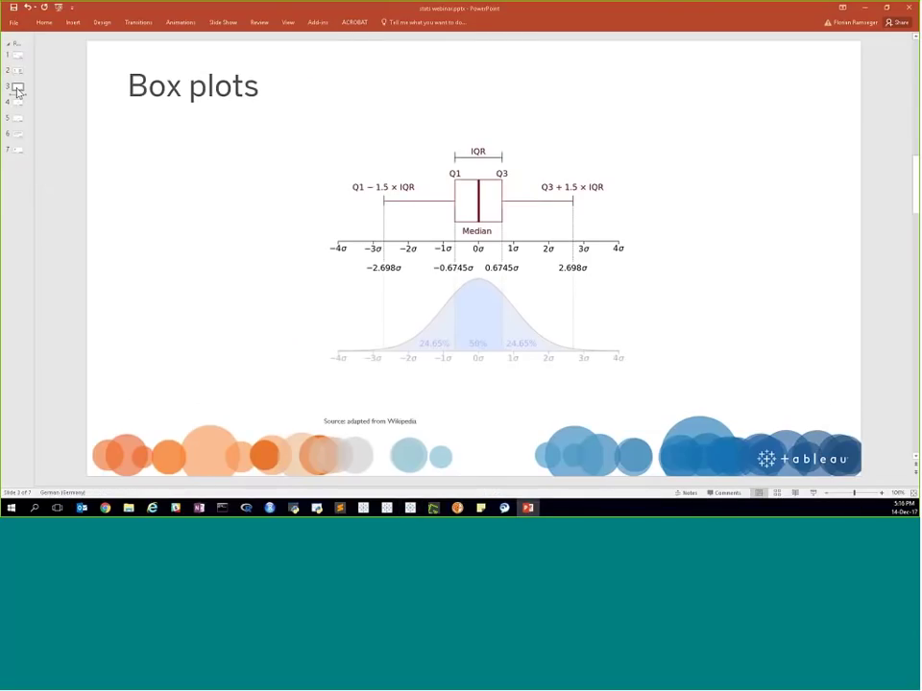
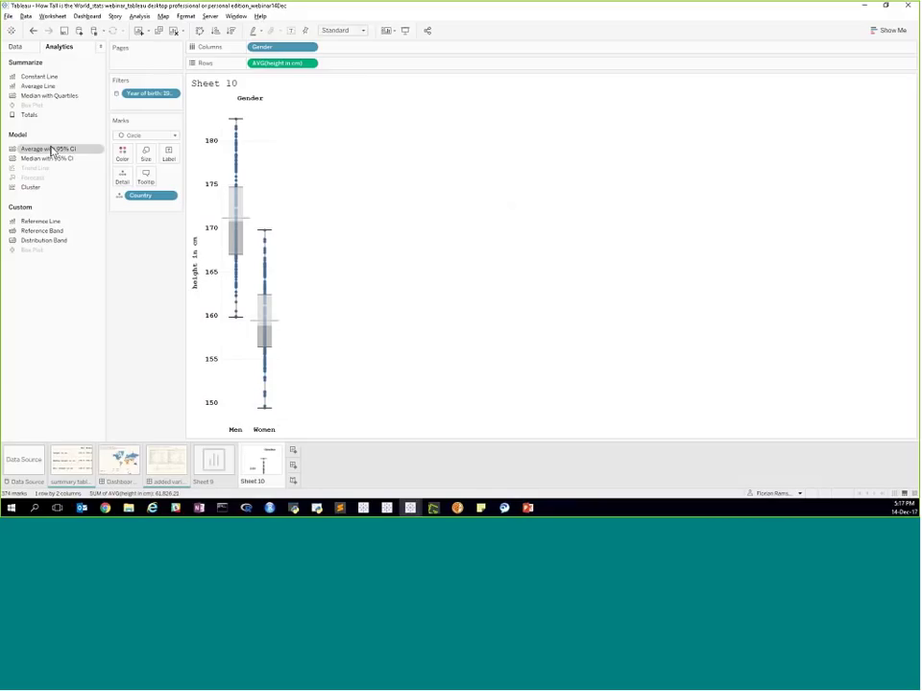
- Check the field requirements for box-and-whisker plots in the Show Me chart suggestions
click(874, 30)
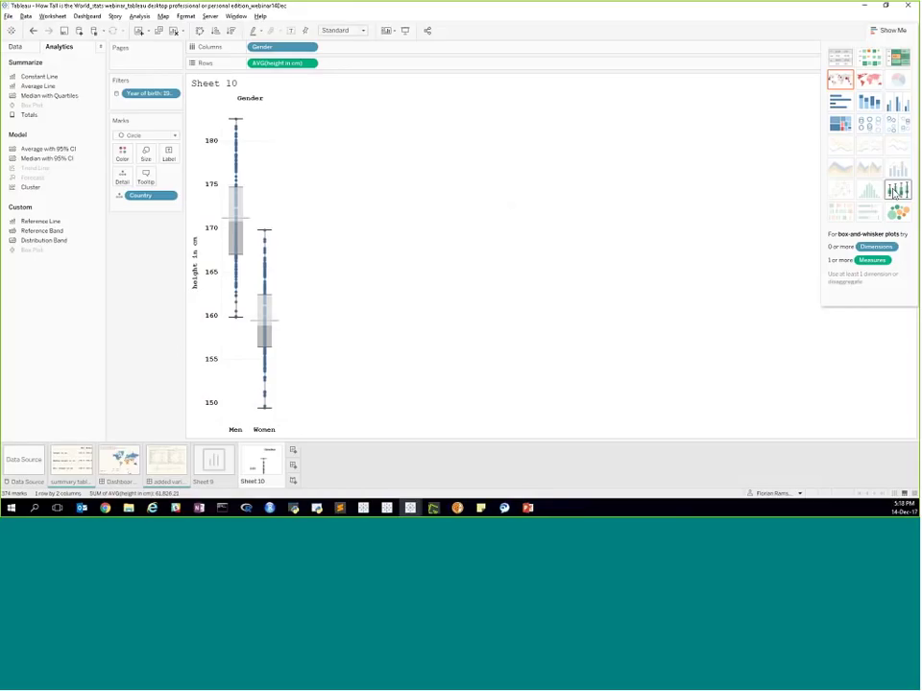
click(869, 31)
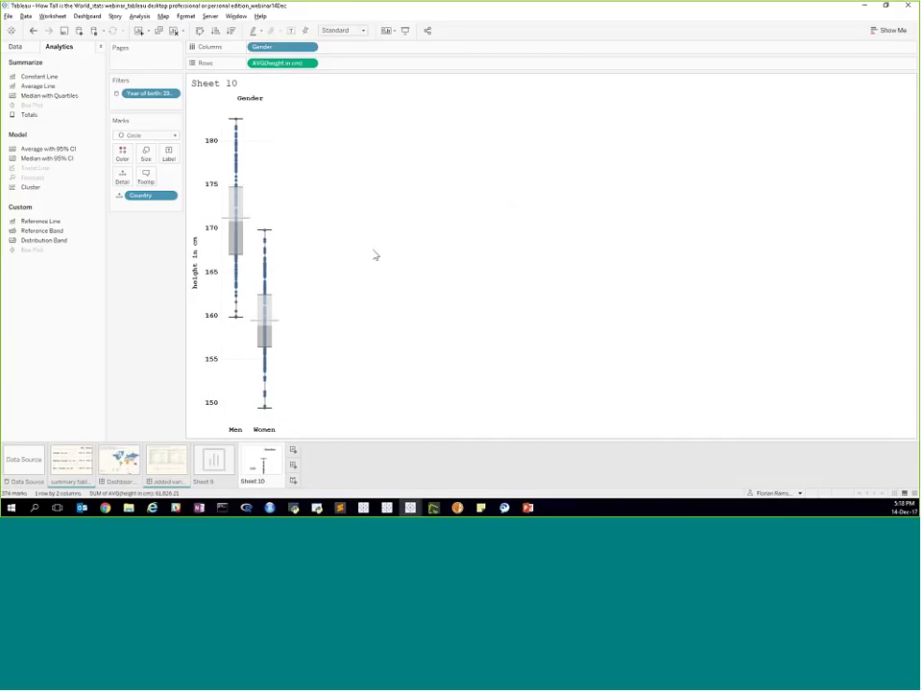
mouse_move(267, 273)
- Spread out the country dots by adding a random() calculation to the columns after Gender, and narrow the chart to two slim panes
double_click(337, 50)
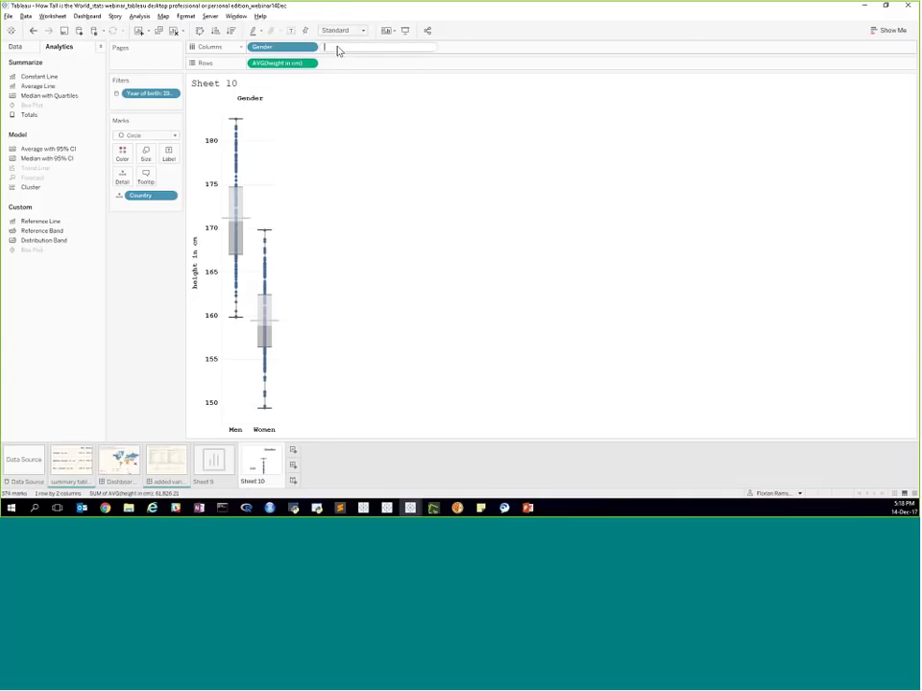
text(ra)
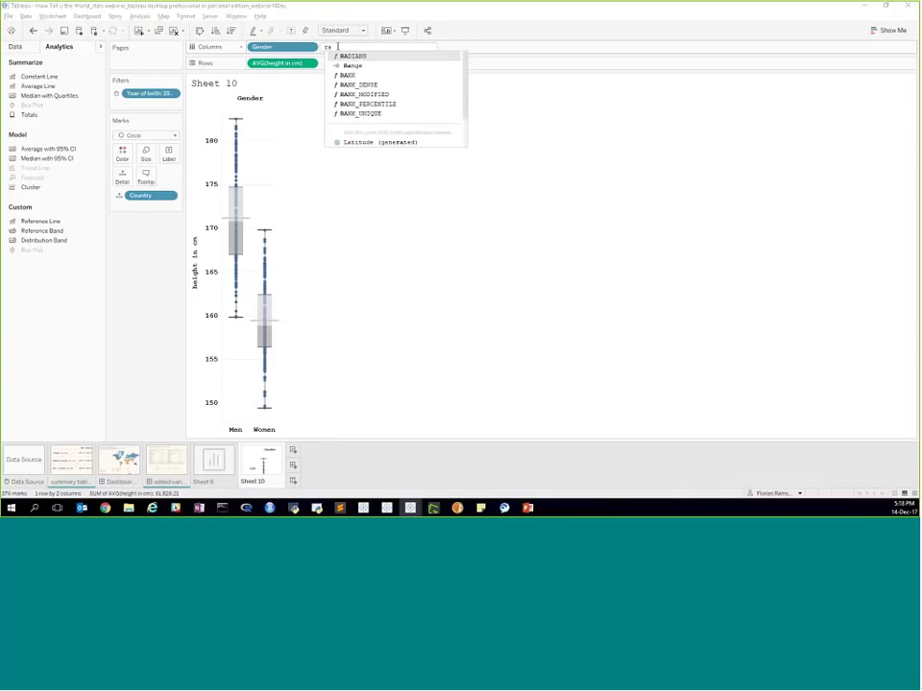
text(ndo)
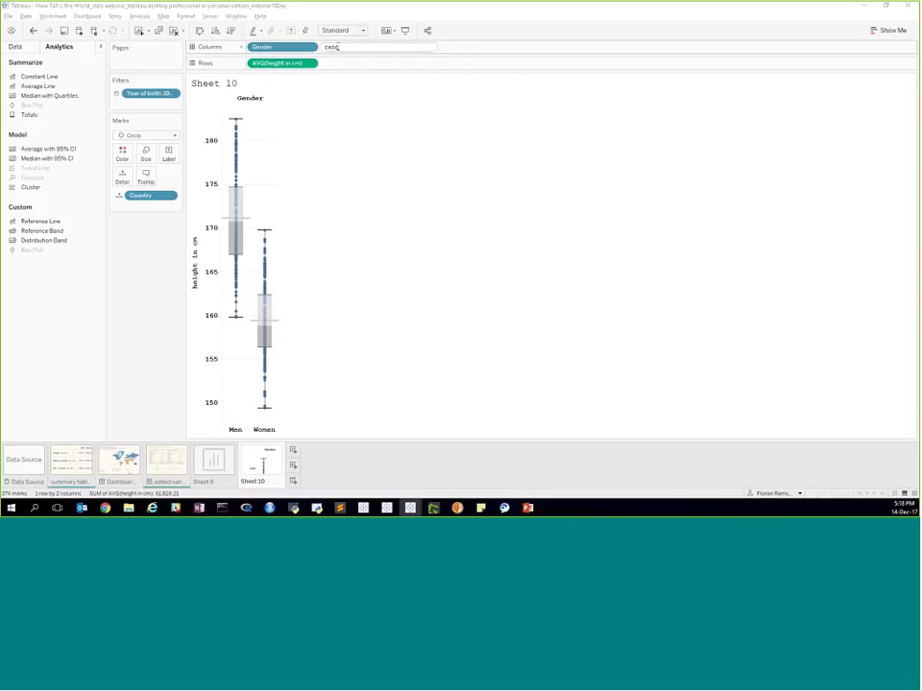
text(m)
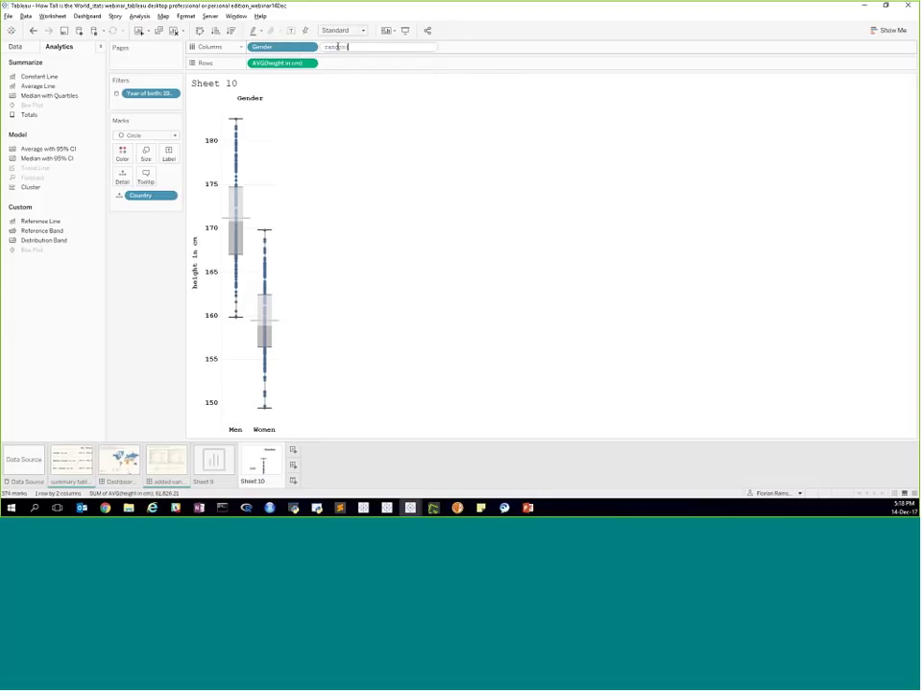
text(())
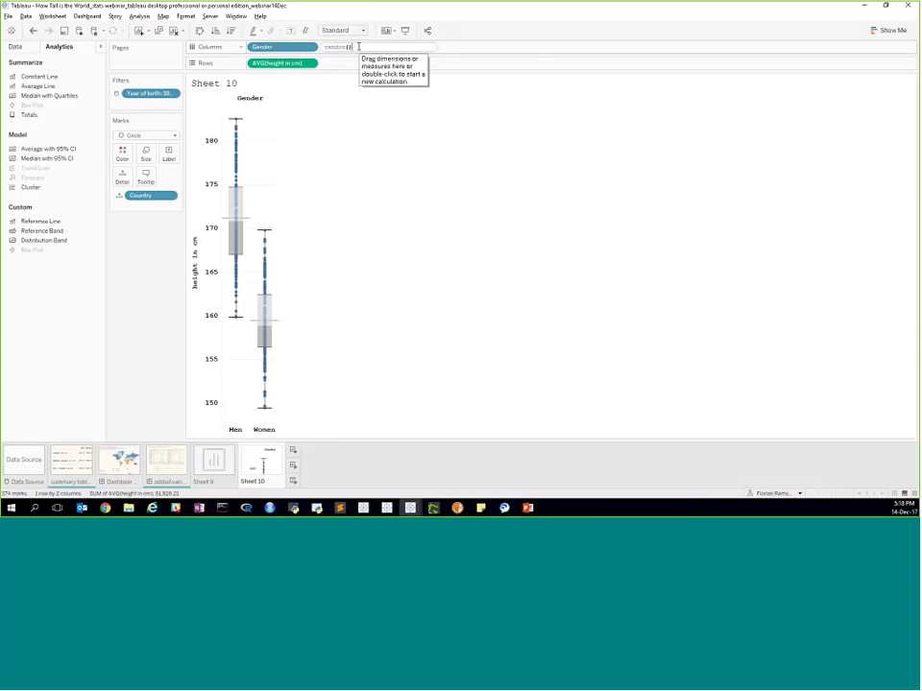
key(Return)
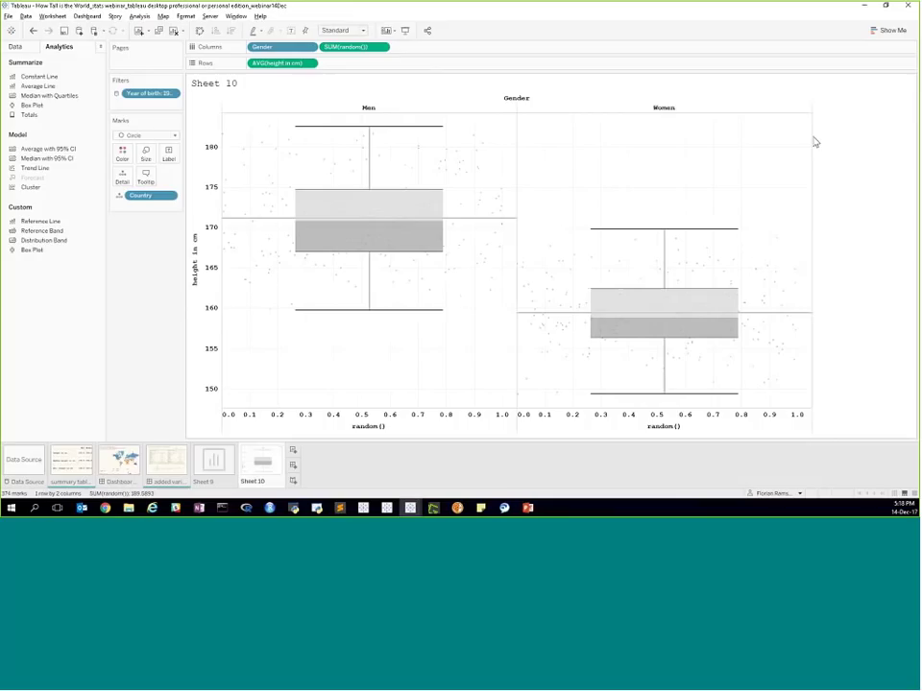
drag(811, 140, 287, 145)
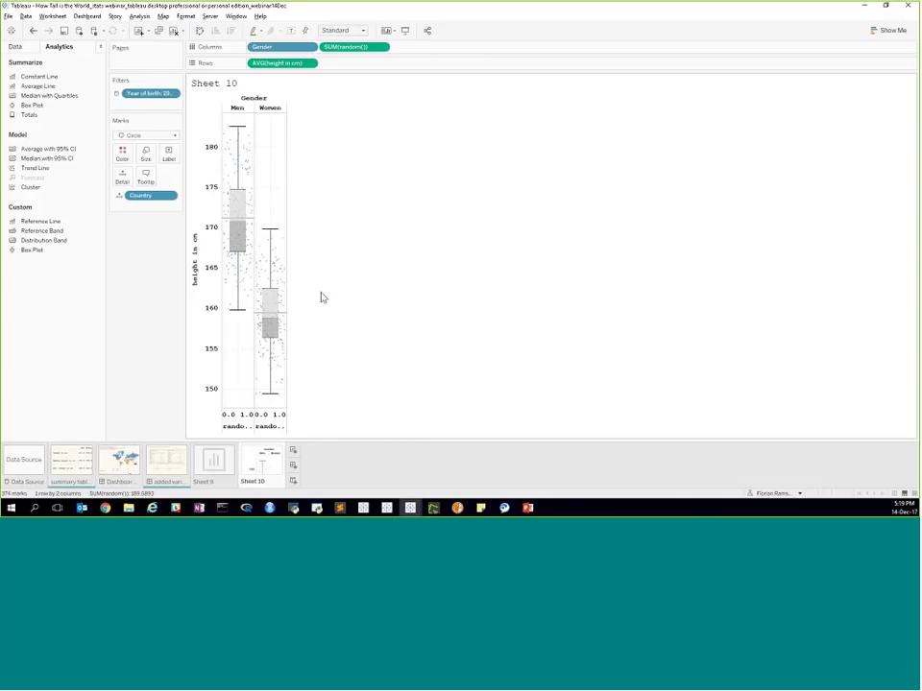
mouse_move(285, 319)
- Start a blank worksheet, filter it to Year of birth 1996, and maximize the Tableau window
click(294, 451)
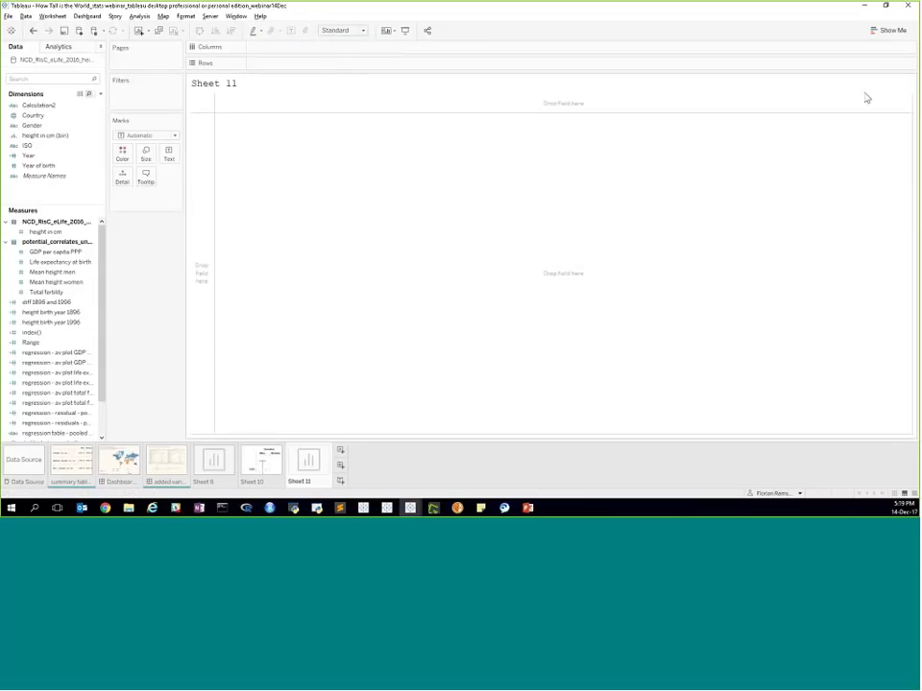
click(874, 34)
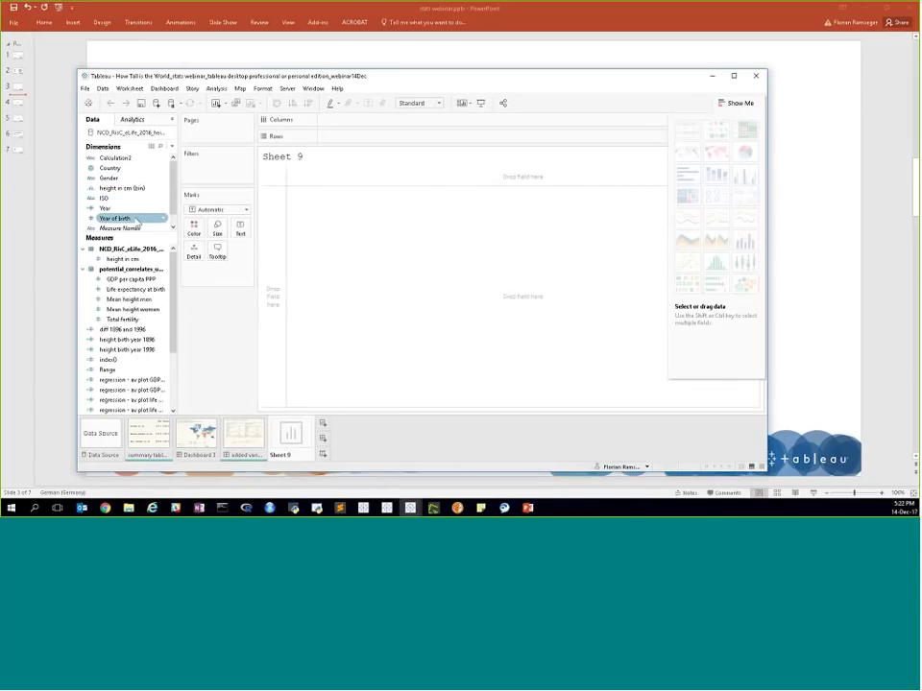
drag(137, 222, 212, 178)
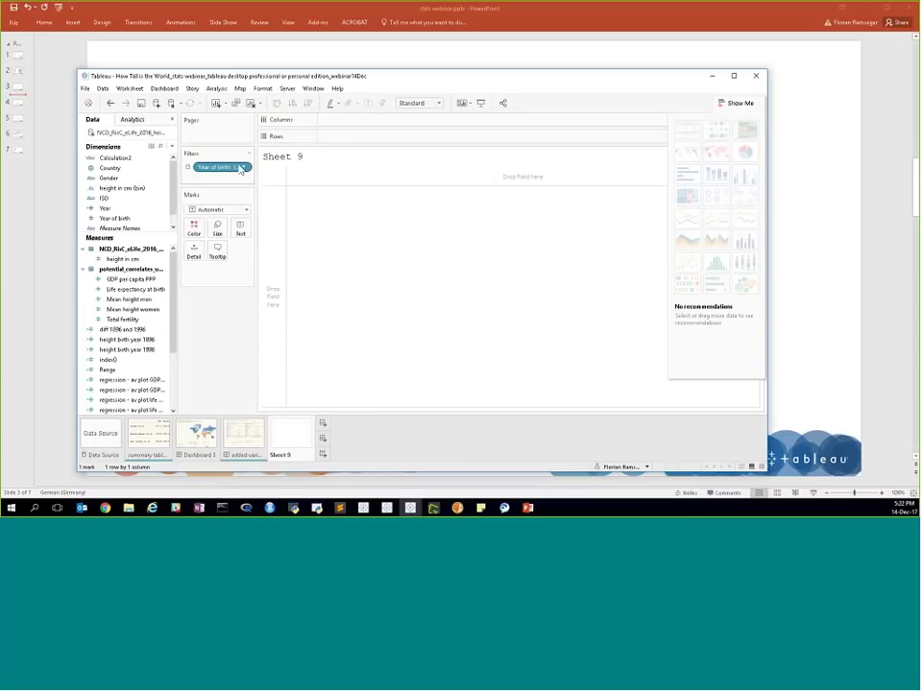
click(734, 75)
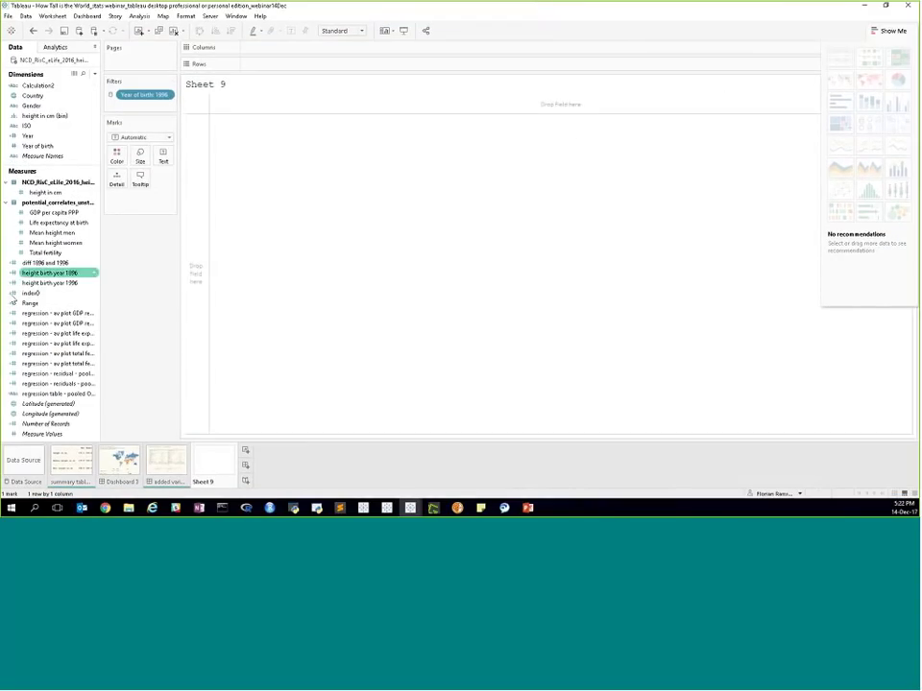
- Create a bin field from height in cm with a bin size of 2
click(21, 293)
click(52, 212)
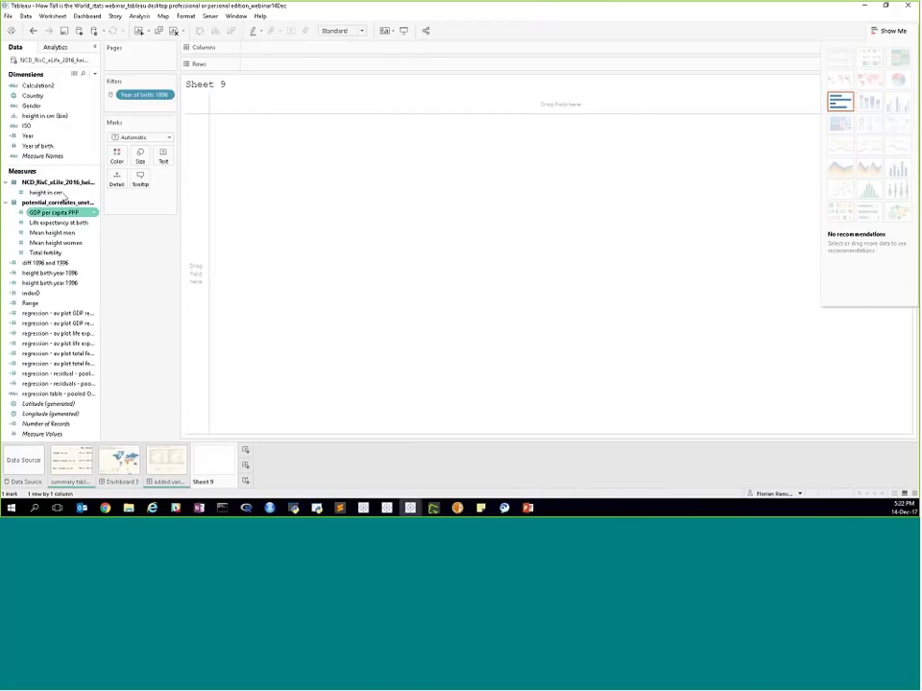
click(67, 193)
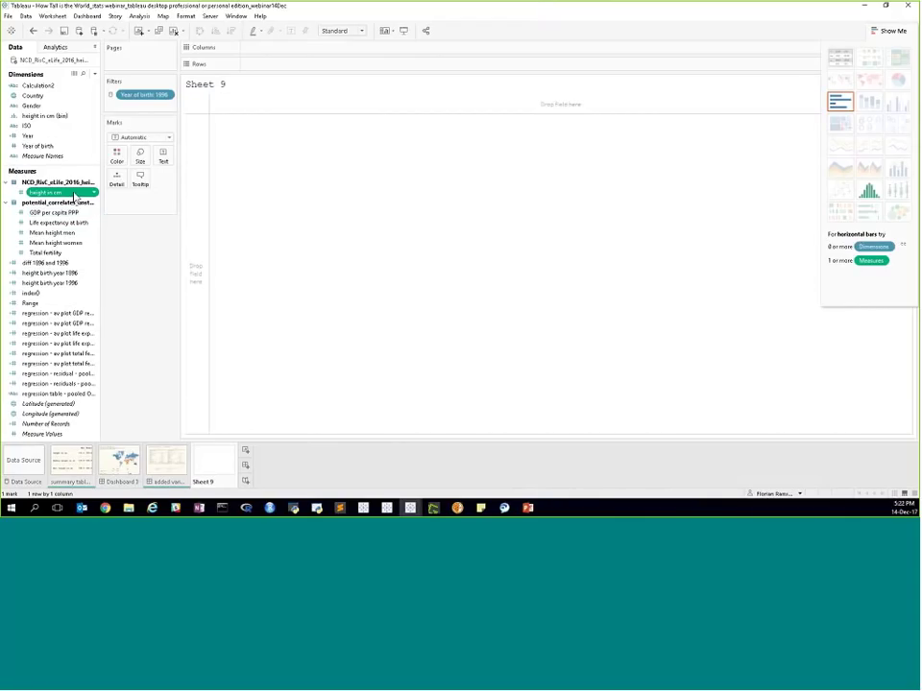
click(95, 196)
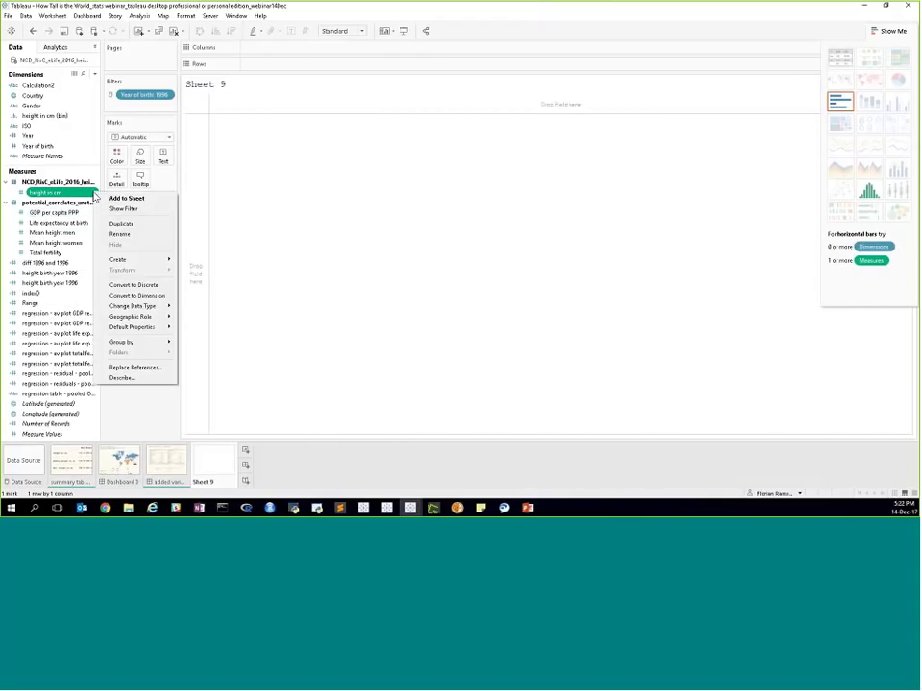
mouse_move(149, 263)
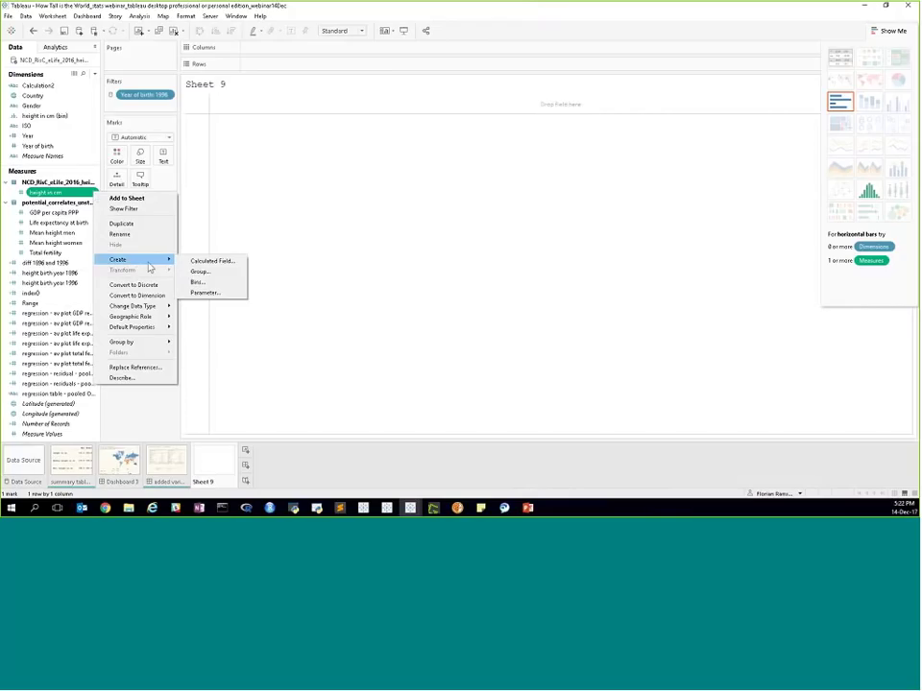
click(212, 286)
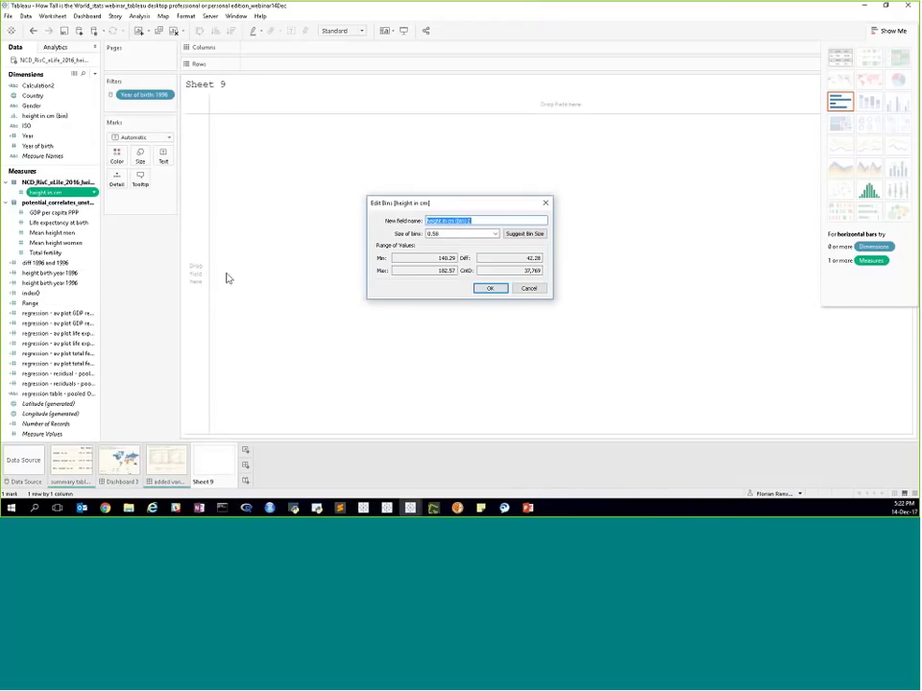
click(485, 234)
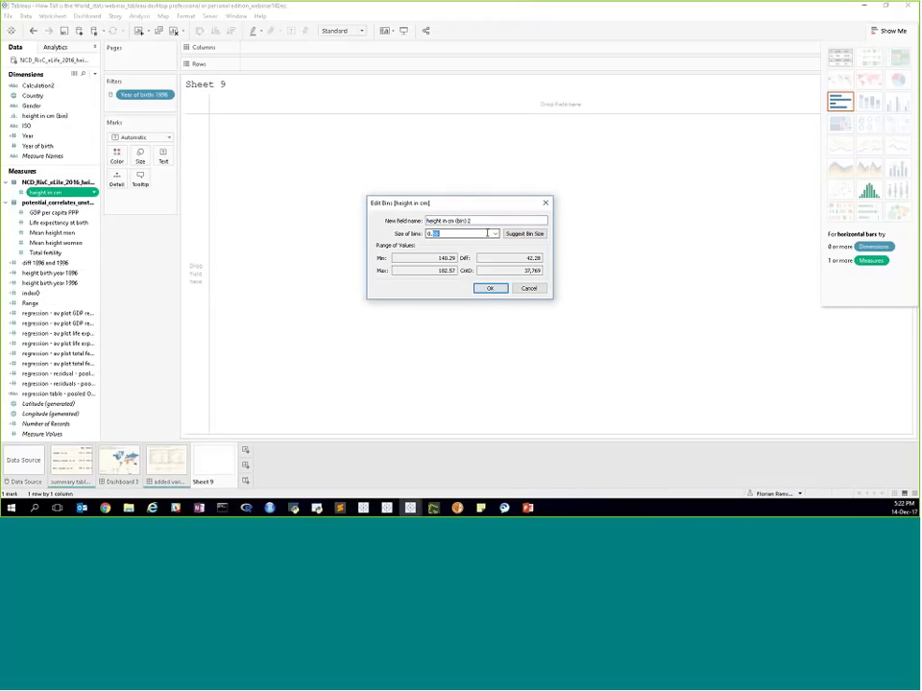
key(BackSpace)
text(2)
click(492, 288)
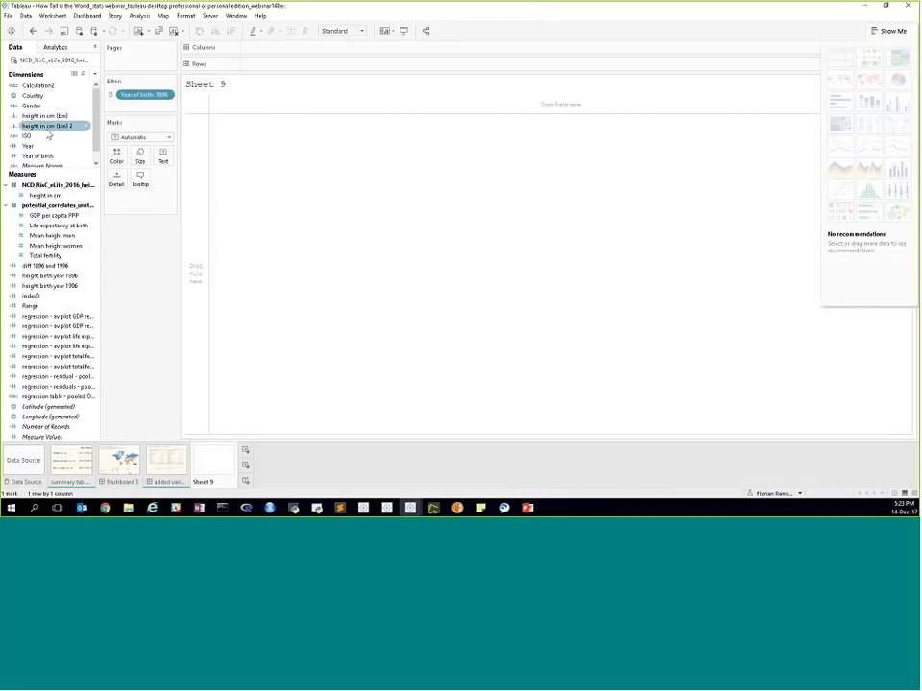
- Build a histogram with the new height in cm (bin) 2 field as columns and the distinct count of Country as rows
click(45, 128)
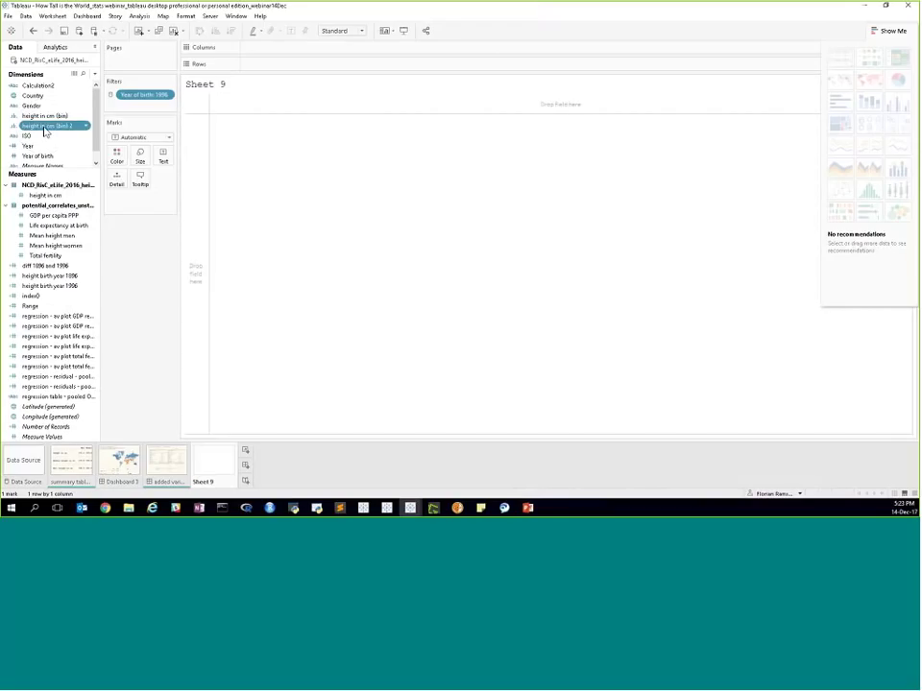
drag(45, 131, 261, 117)
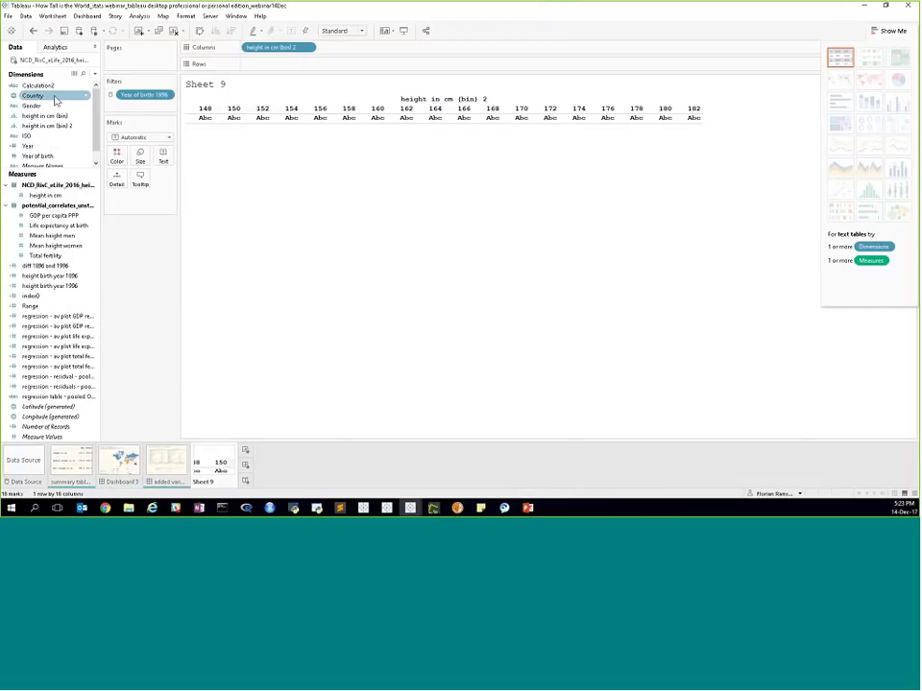
drag(56, 99, 271, 73)
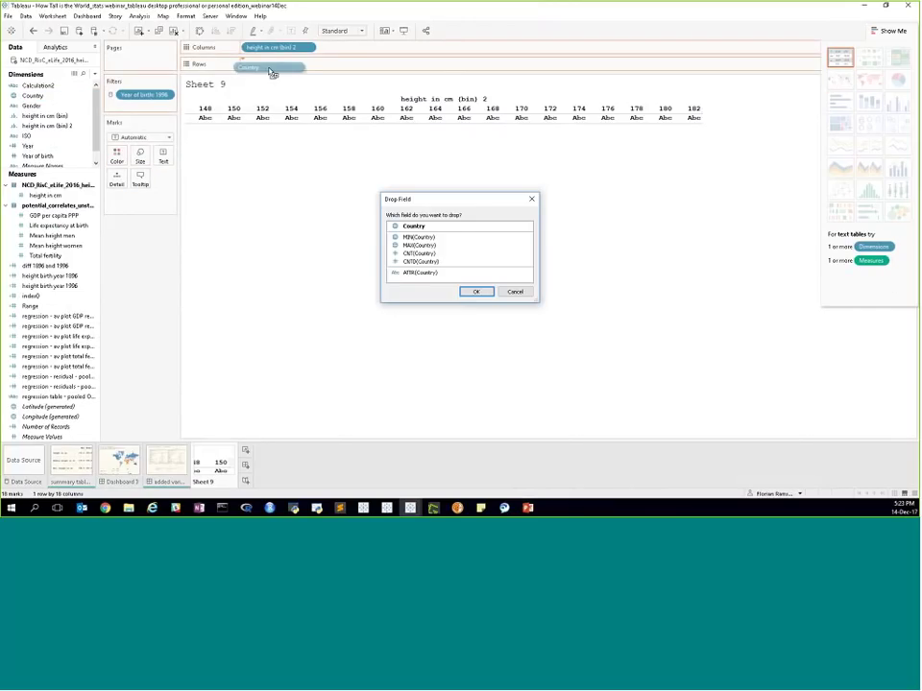
click(421, 262)
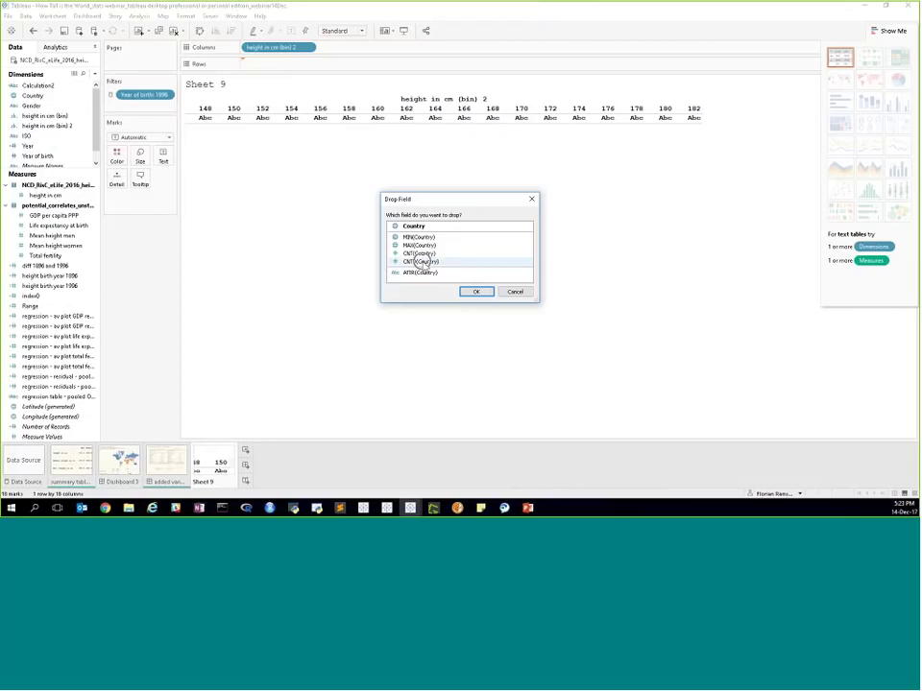
click(470, 291)
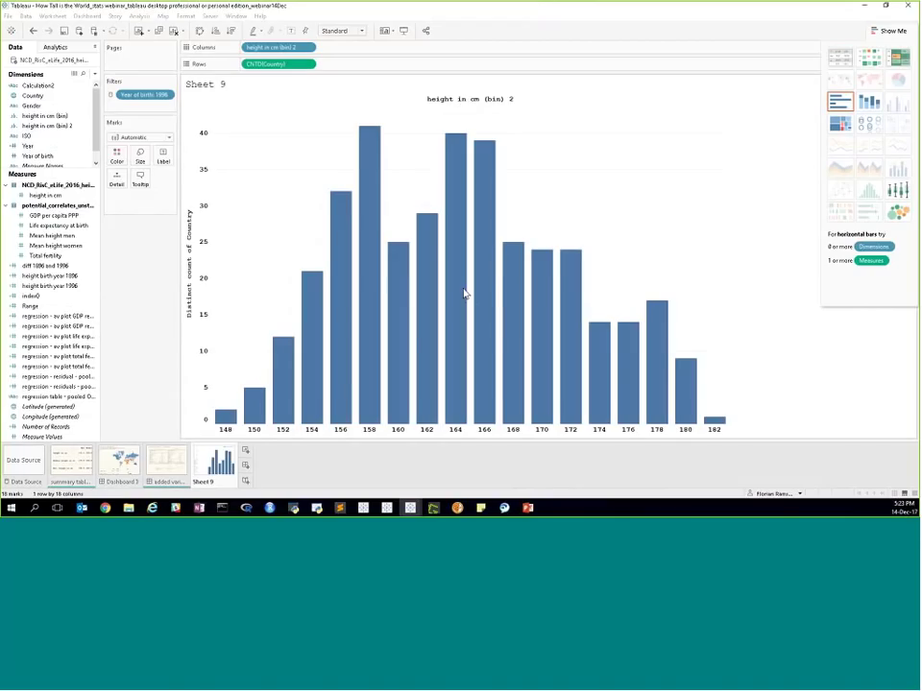
mouse_move(460, 296)
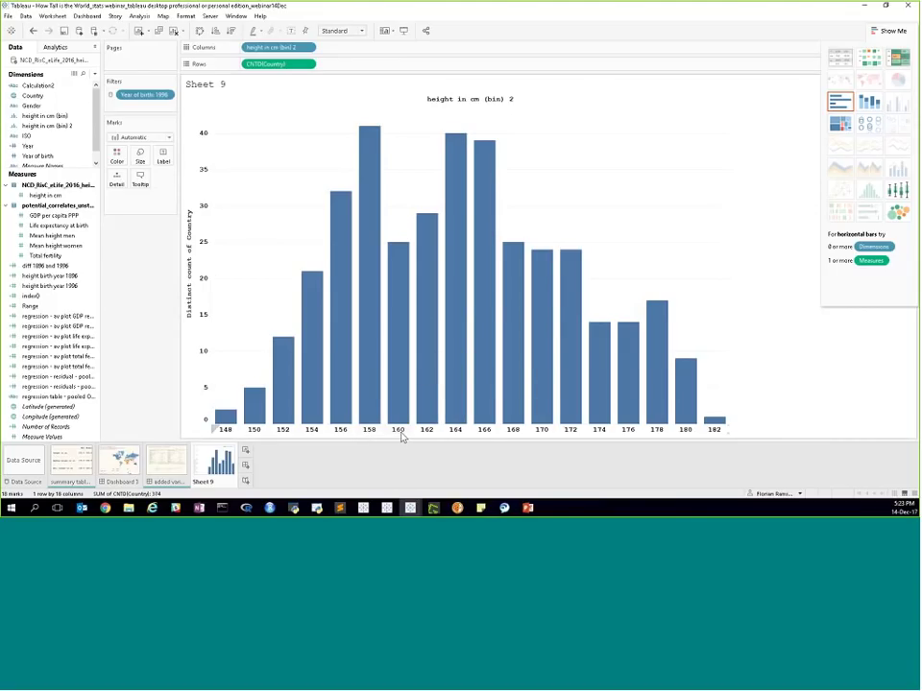
mouse_move(372, 394)
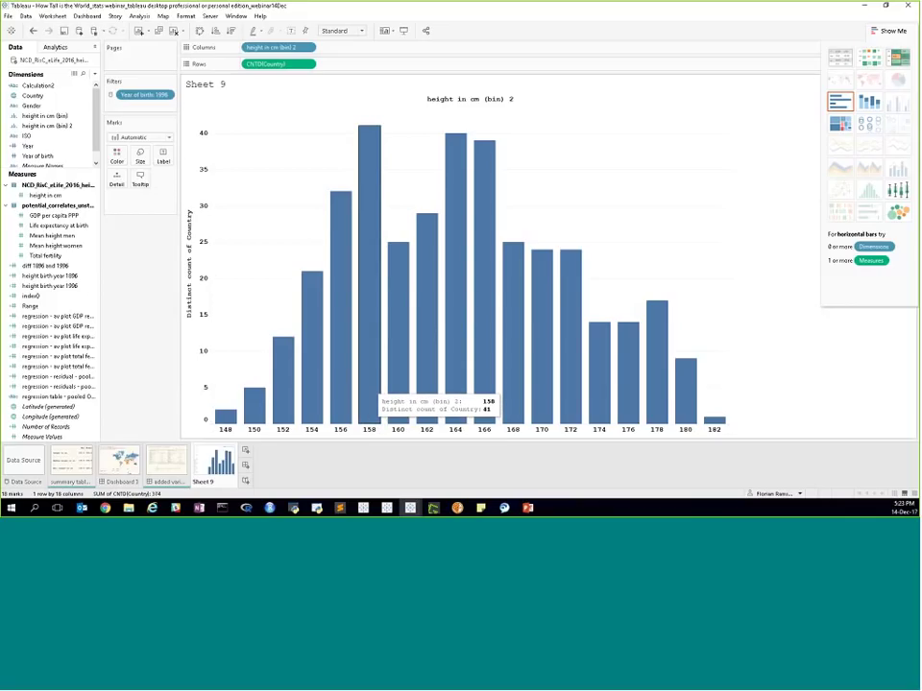
- Split the histogram by Gender ahead of the height bins and break the bars down by Country as detail
click(50, 107)
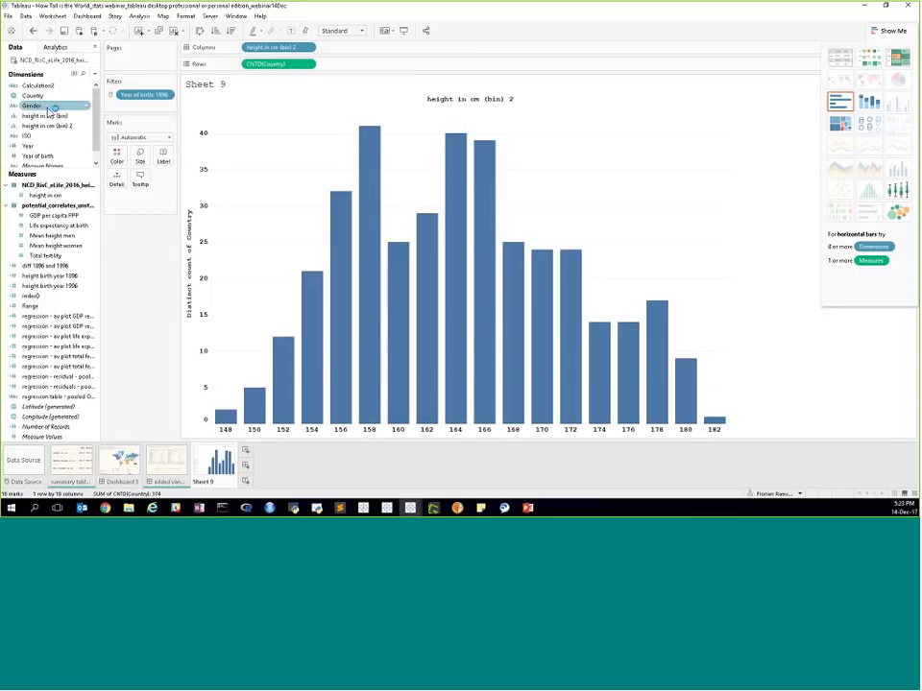
drag(53, 109, 245, 52)
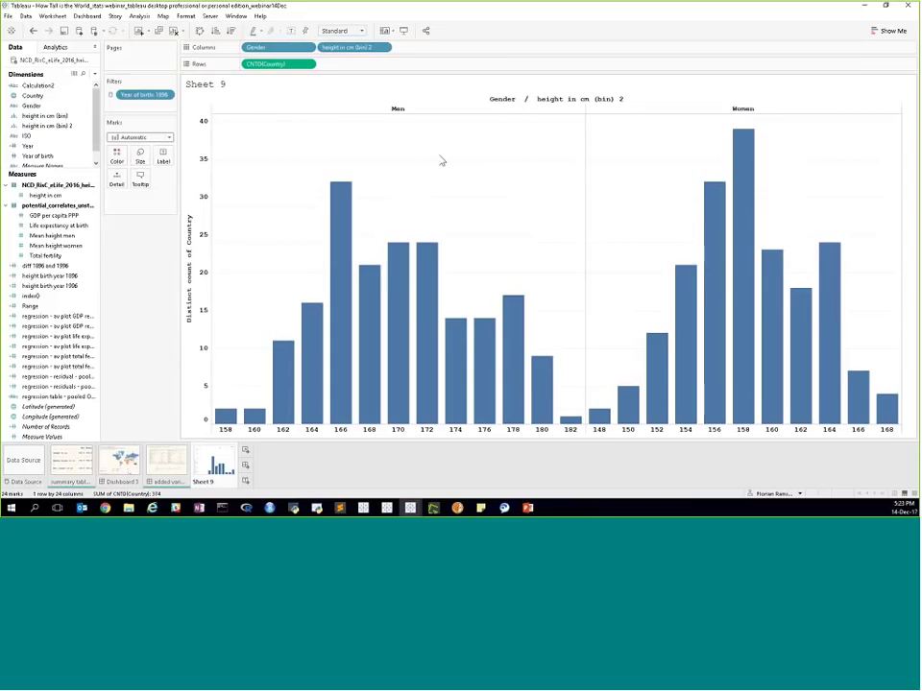
click(33, 96)
drag(35, 103, 122, 188)
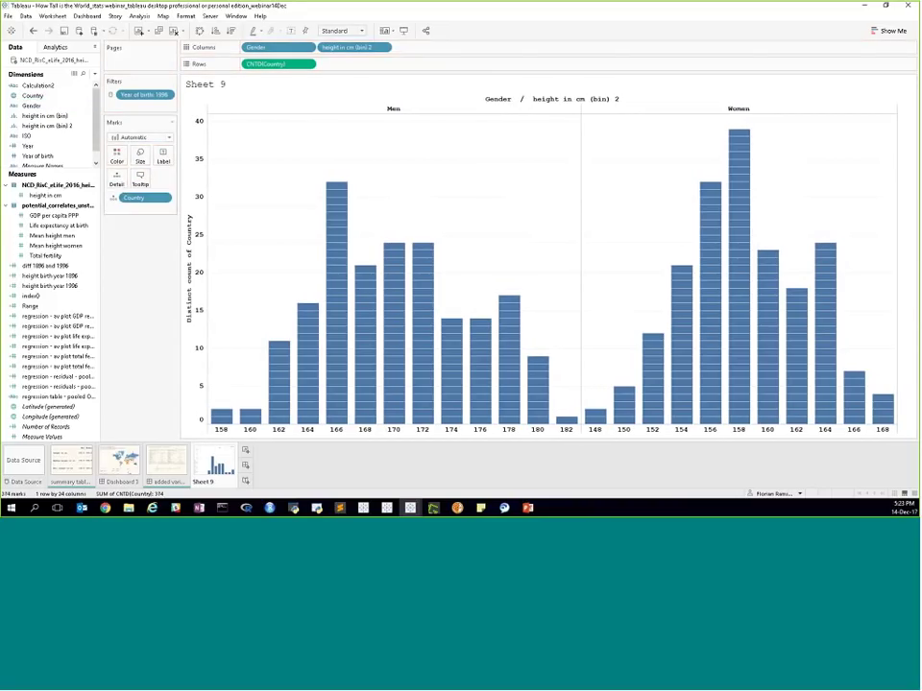
mouse_move(335, 219)
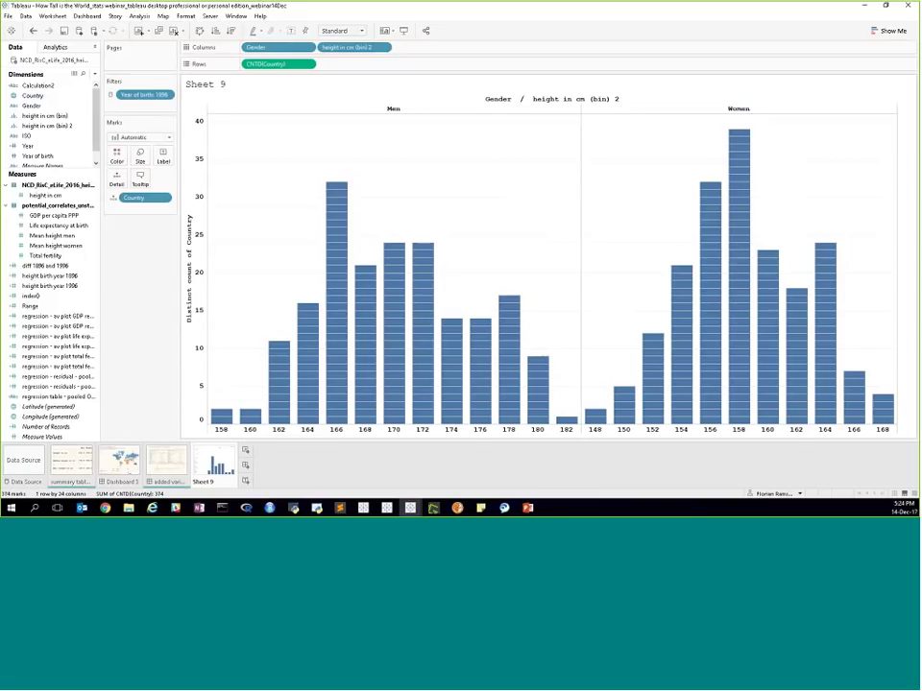
- Open Dashboard 3, highlight Russia on the world map to examine it across the linked charts, and clear the highlight
click(124, 461)
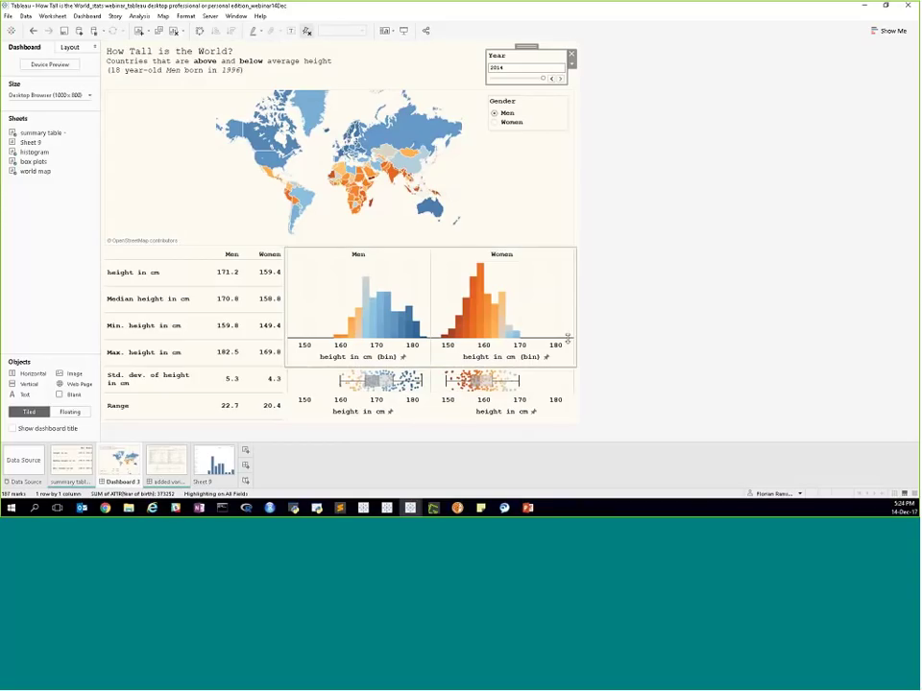
click(433, 135)
click(433, 134)
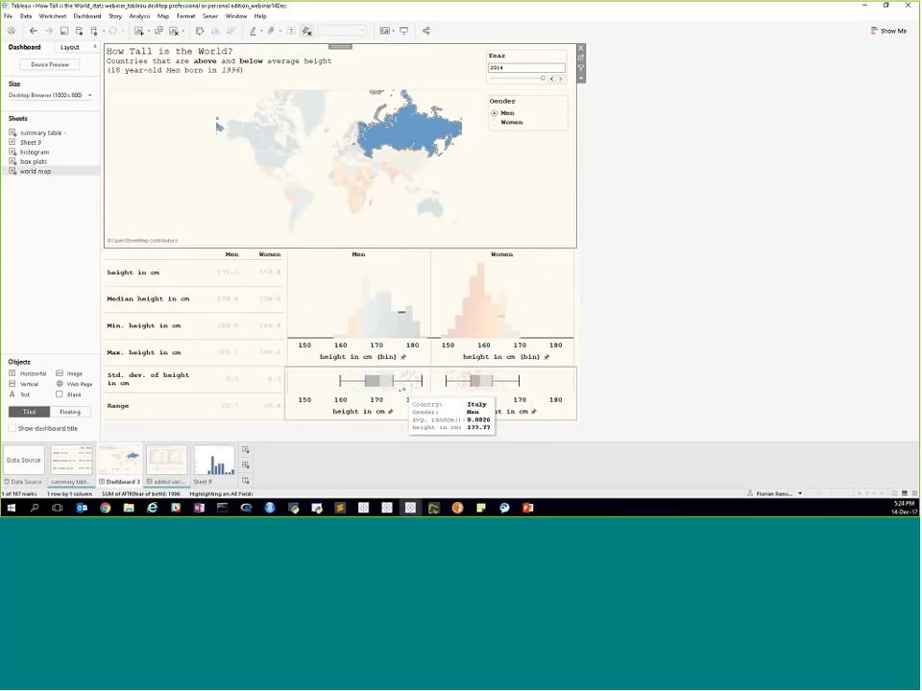
click(543, 209)
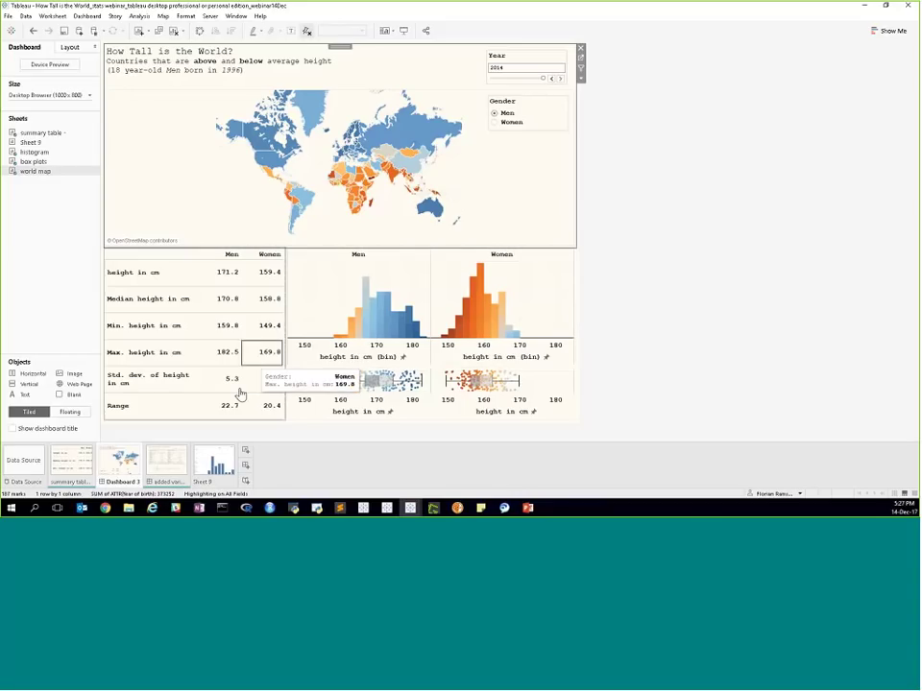
- On a new worksheet, build a scatter plot of average height in cm against summed GDP per capita PPP, with Country as detail
click(245, 450)
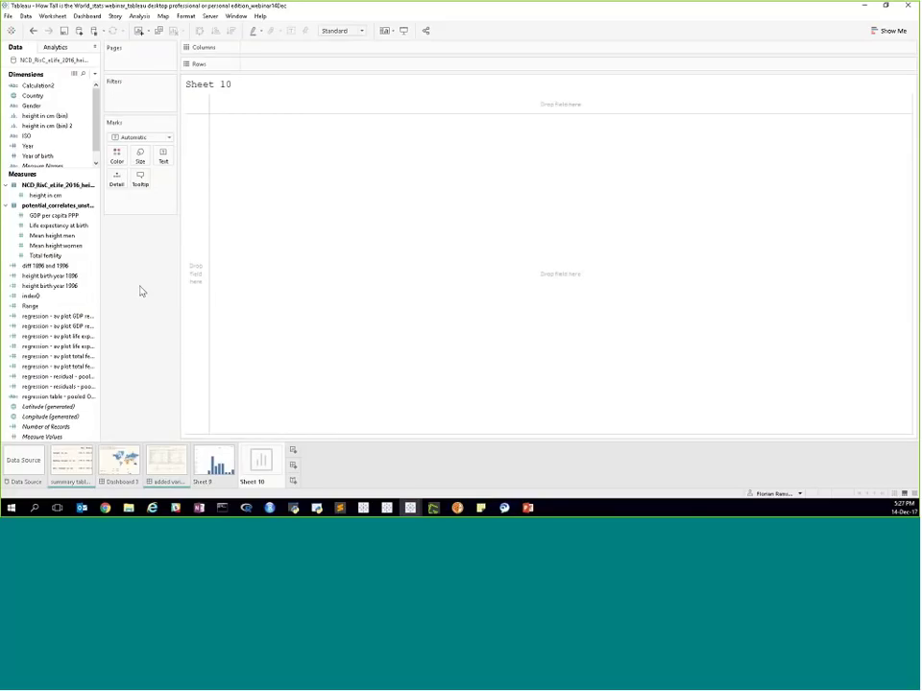
click(53, 215)
click(45, 256)
ctrl+click(45, 195)
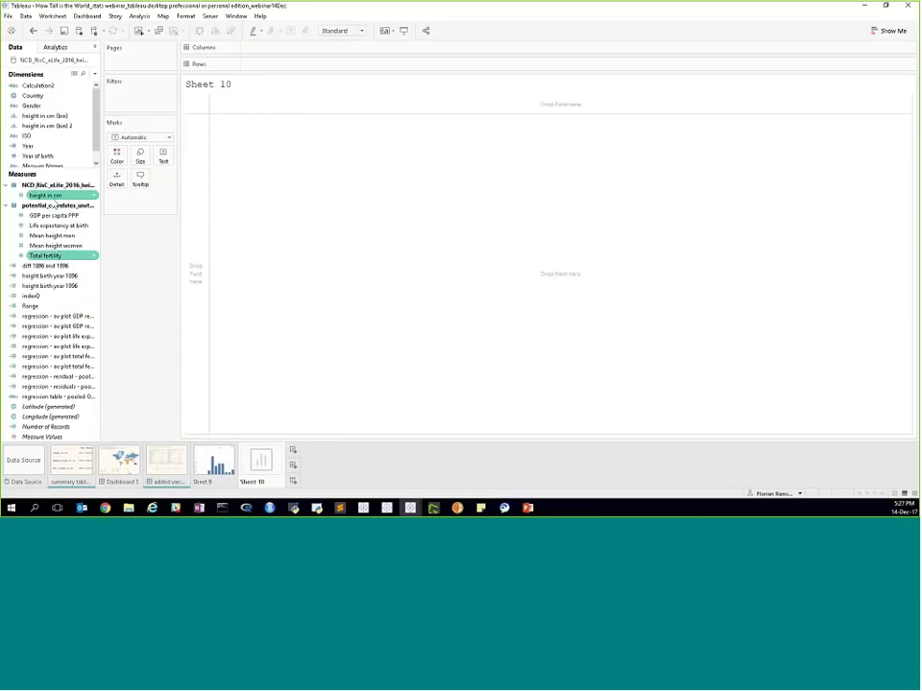
click(54, 215)
drag(55, 225, 212, 123)
drag(45, 195, 187, 103)
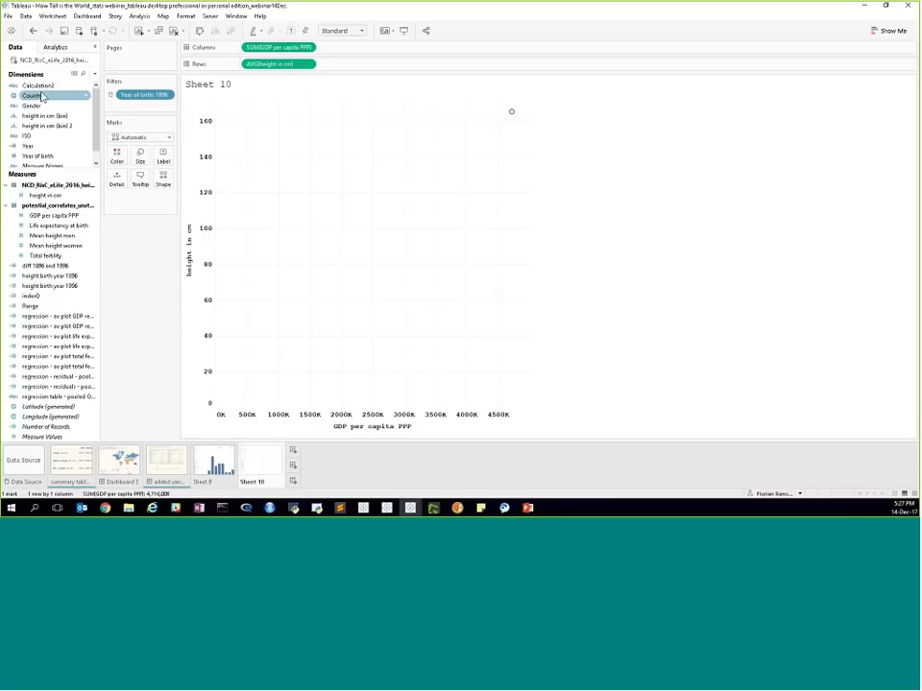
drag(34, 95, 275, 184)
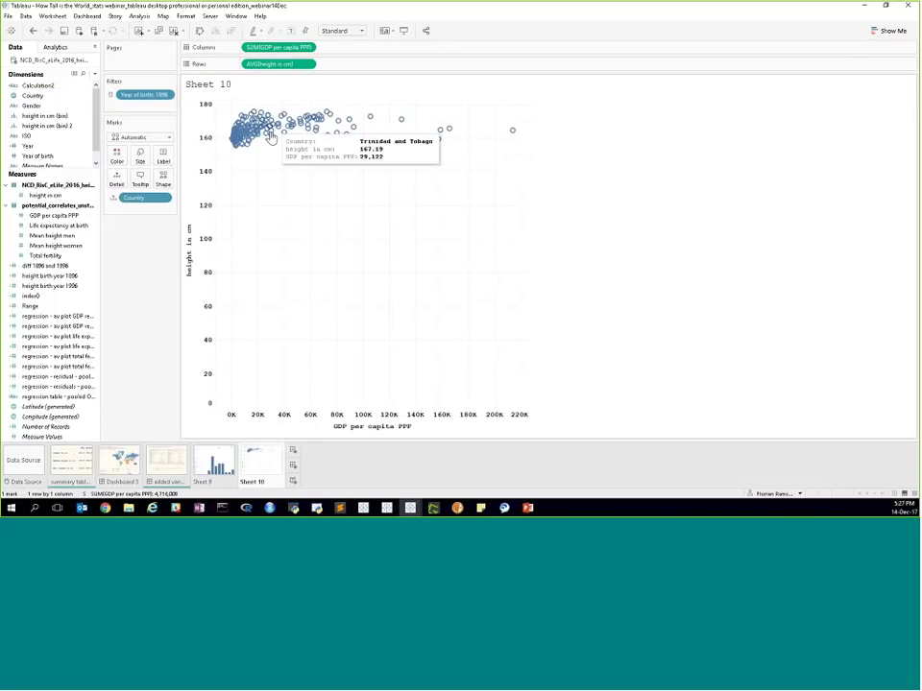
- Exclude zero from the height in cm axis range of the scatter plot
double_click(205, 157)
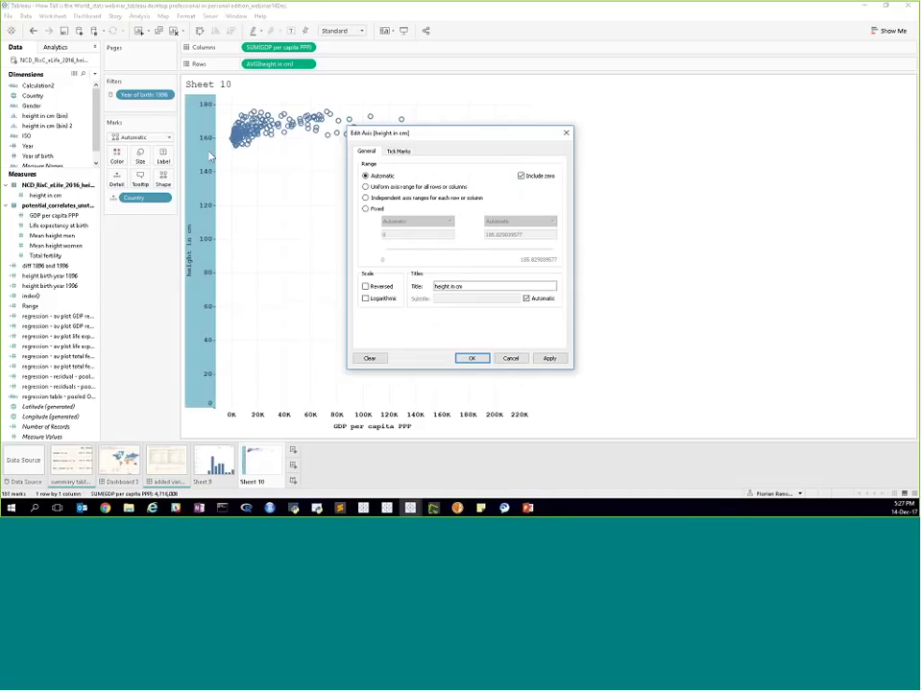
click(522, 177)
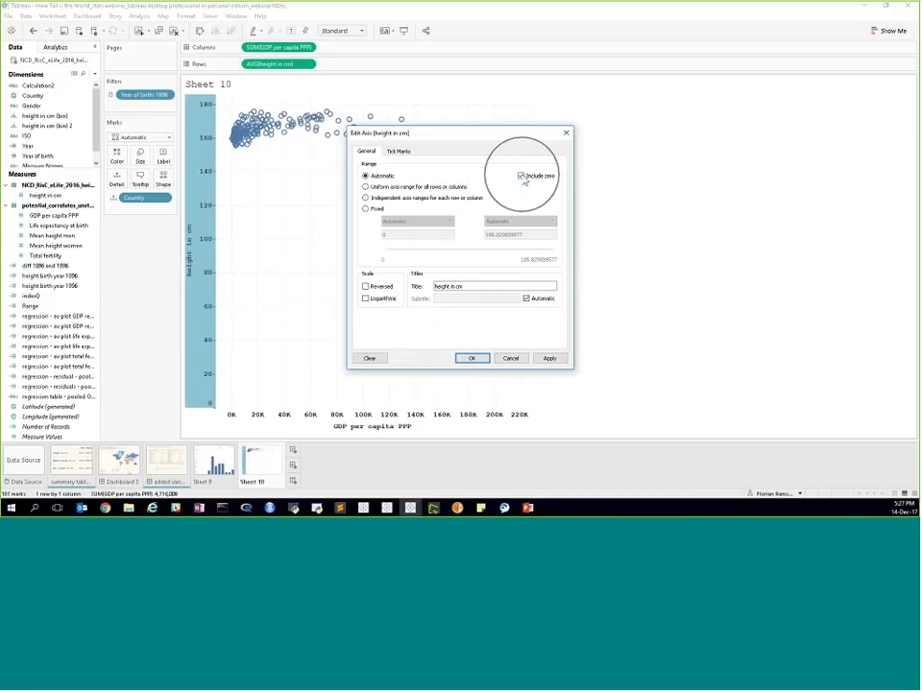
click(470, 358)
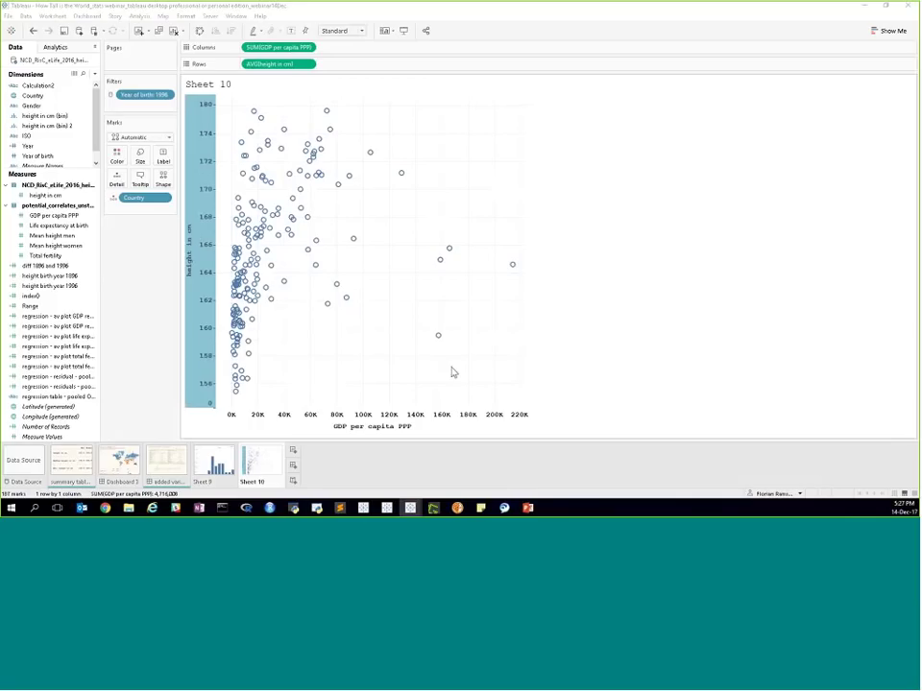
click(429, 369)
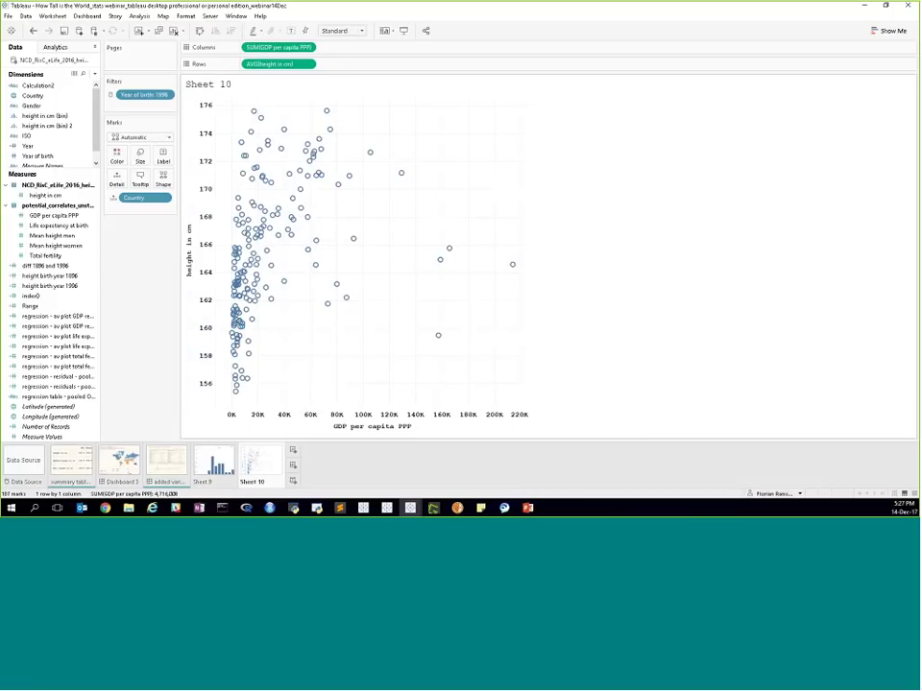
- Add a linear trend line to the scatter plot of height against GDP per capita
click(58, 48)
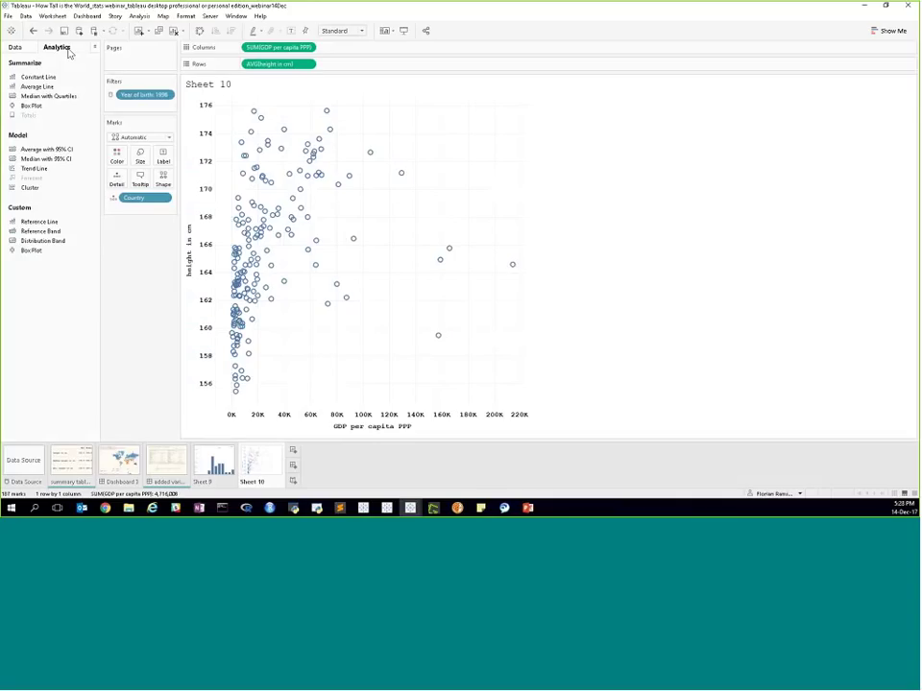
click(67, 52)
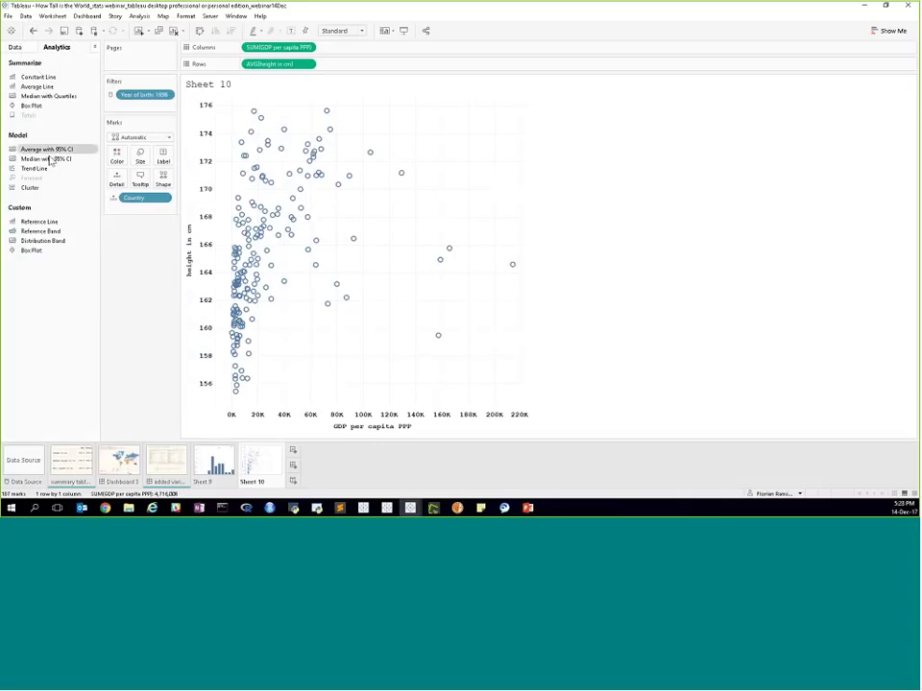
drag(54, 176, 272, 113)
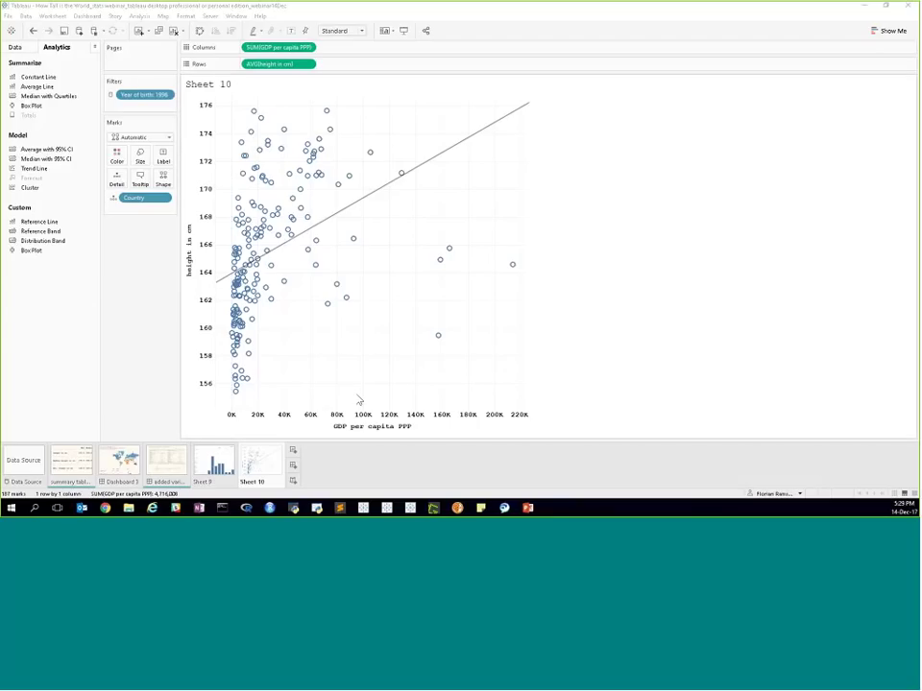
- Add another new worksheet and start a calculated field named correlation
click(293, 451)
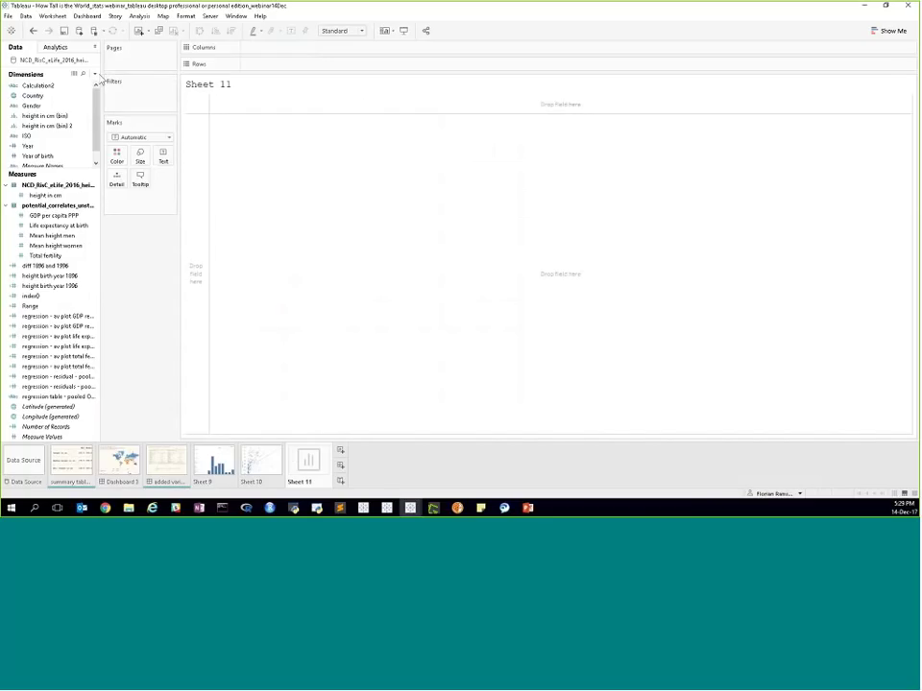
click(95, 74)
click(83, 84)
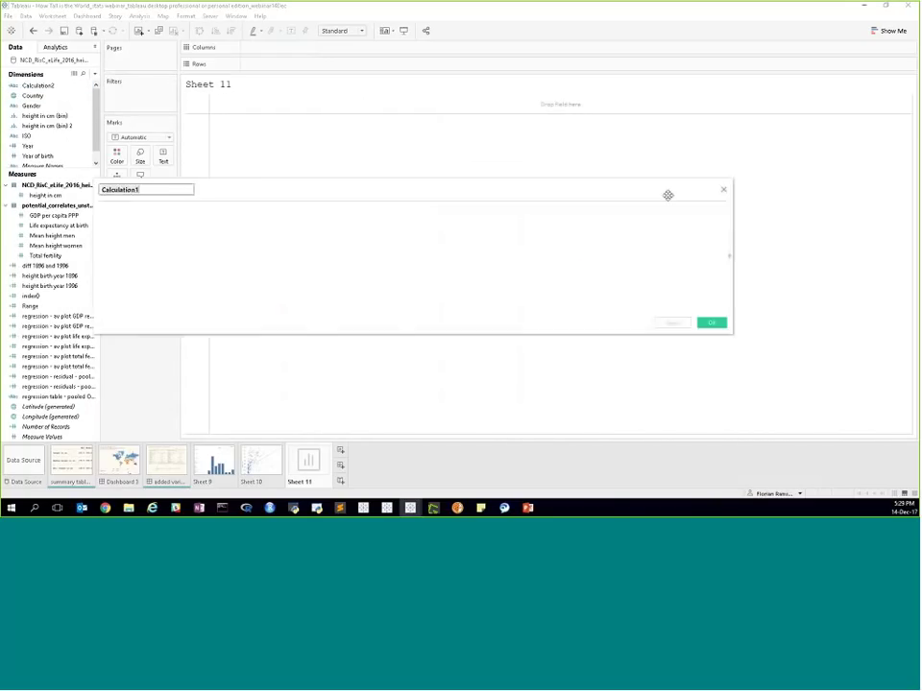
drag(666, 193, 735, 225)
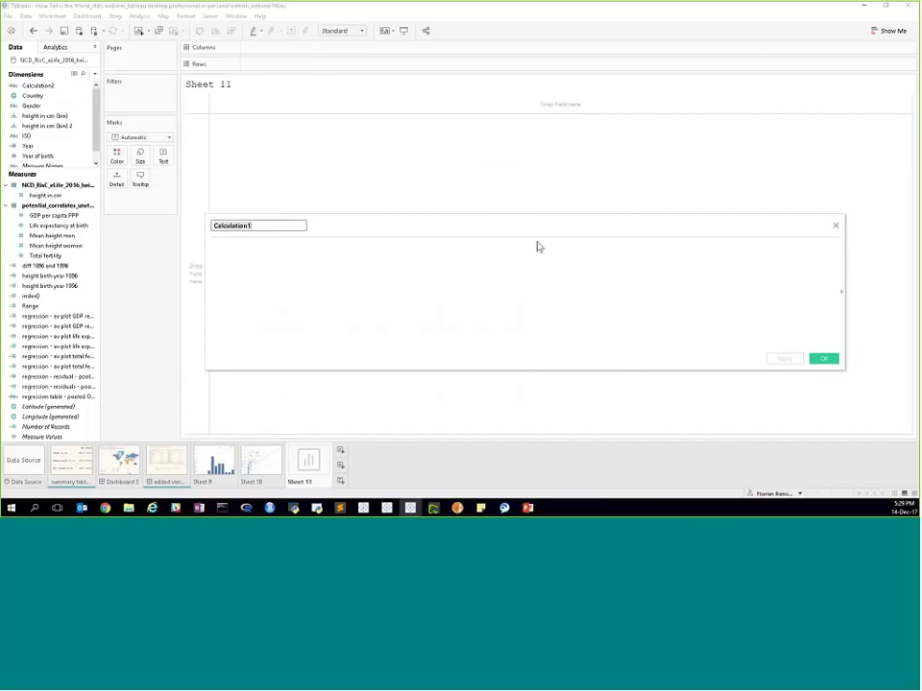
text(correlation)
click(528, 247)
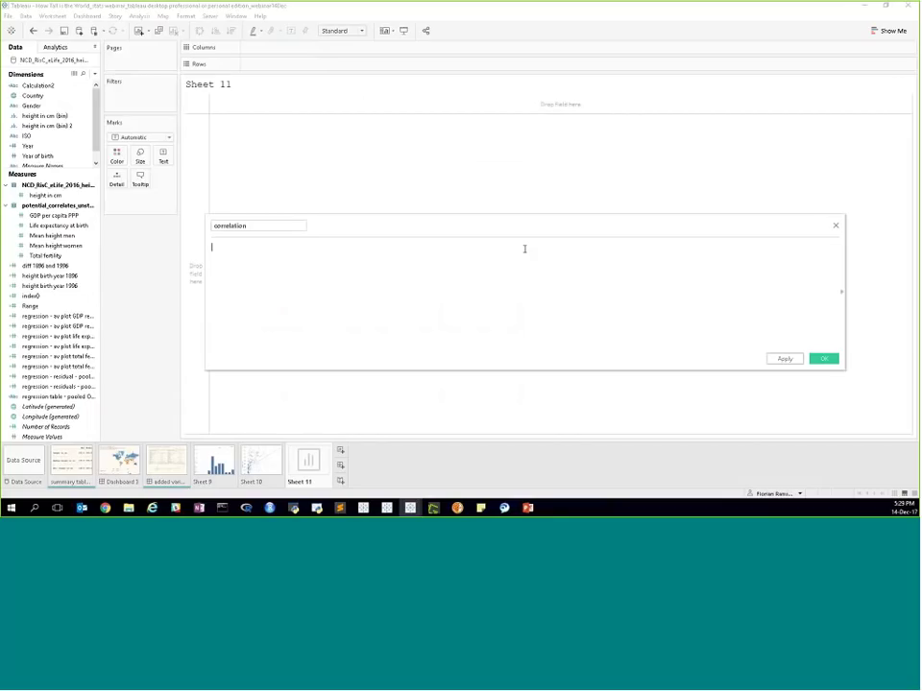
- Define the calculation as corr([height in cm],[GDP per capita PPP]) and save the field
text(c)
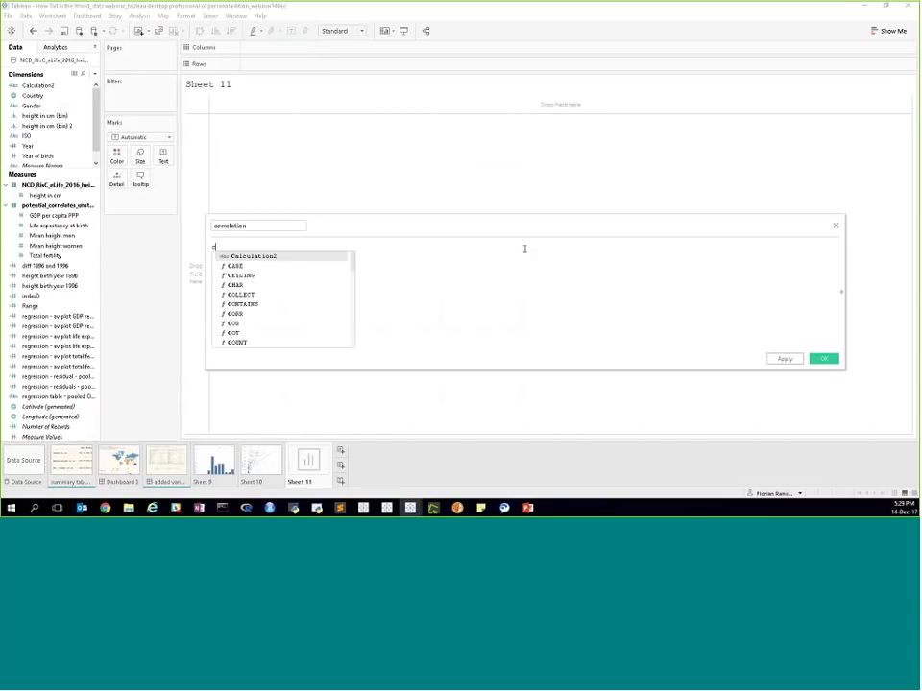
text(orr)
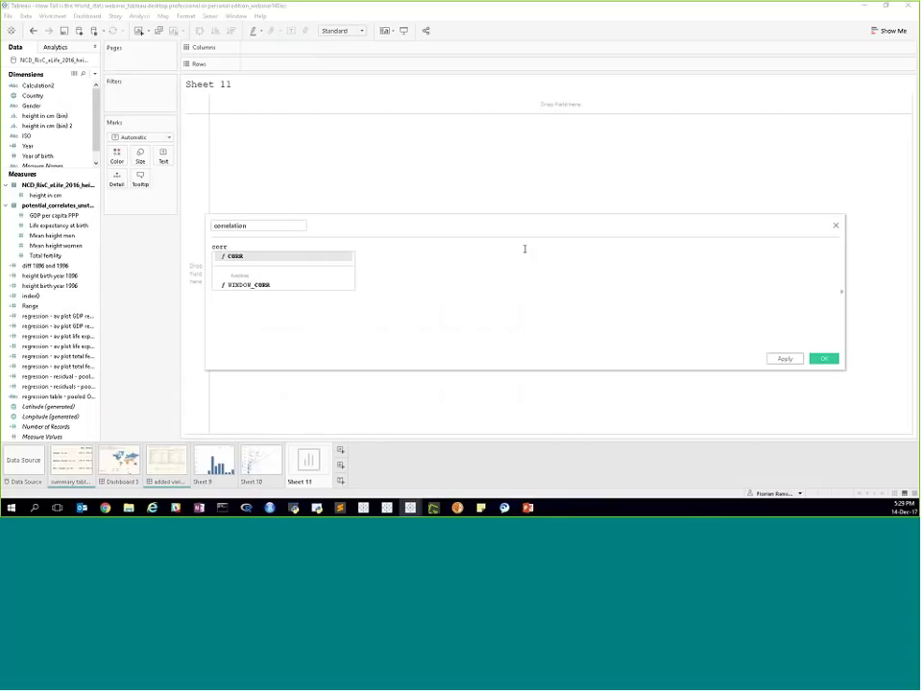
text(()
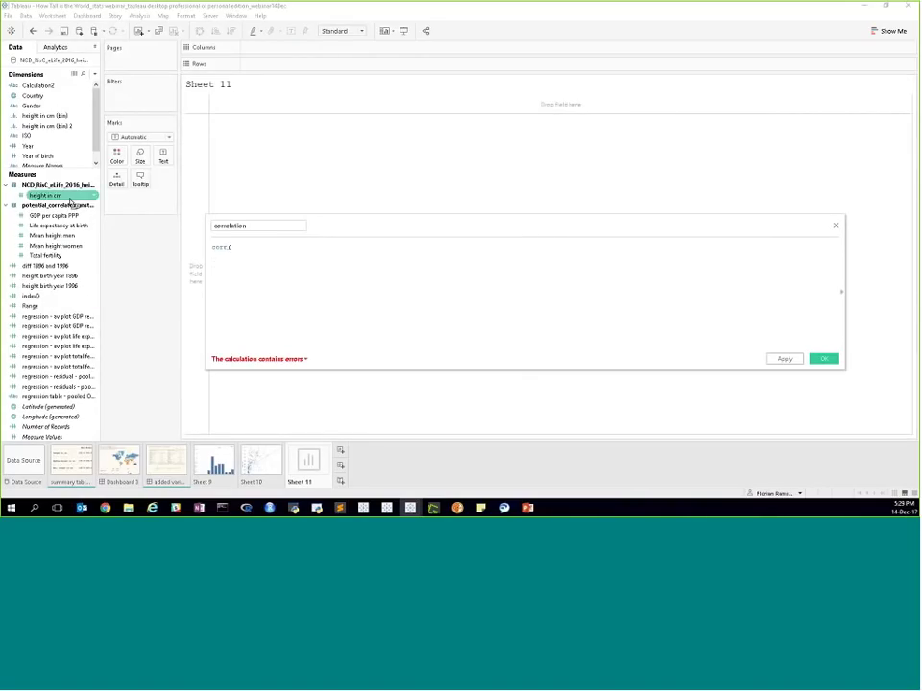
drag(70, 203, 292, 245)
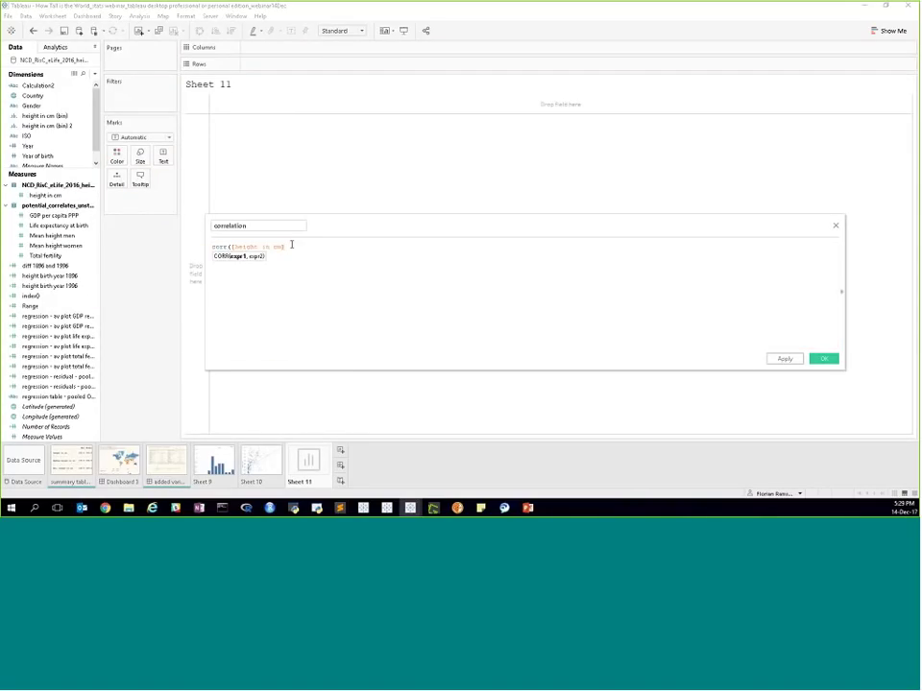
text(,)
drag(86, 216, 353, 247)
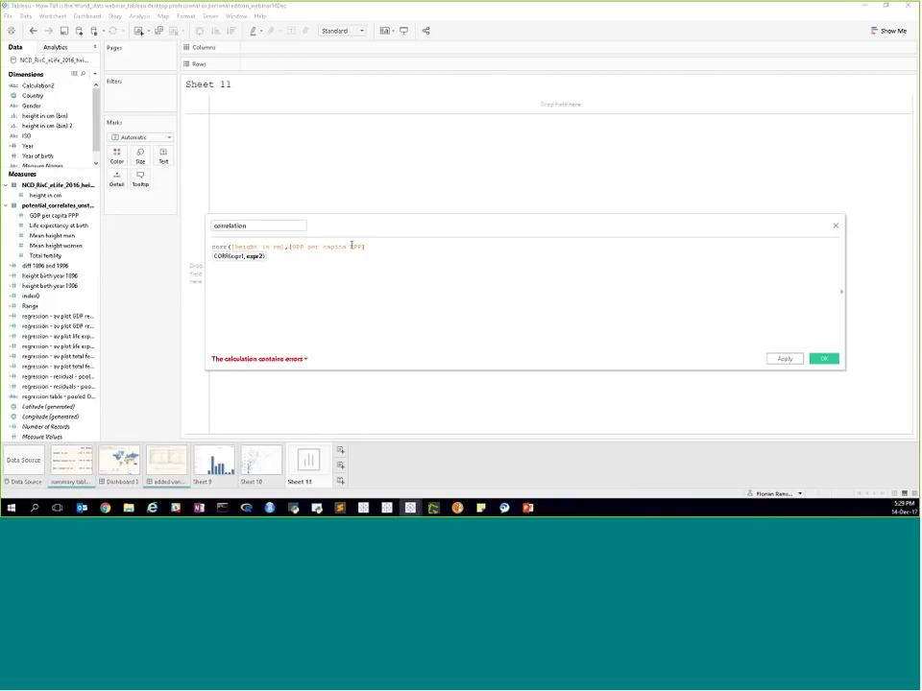
text())
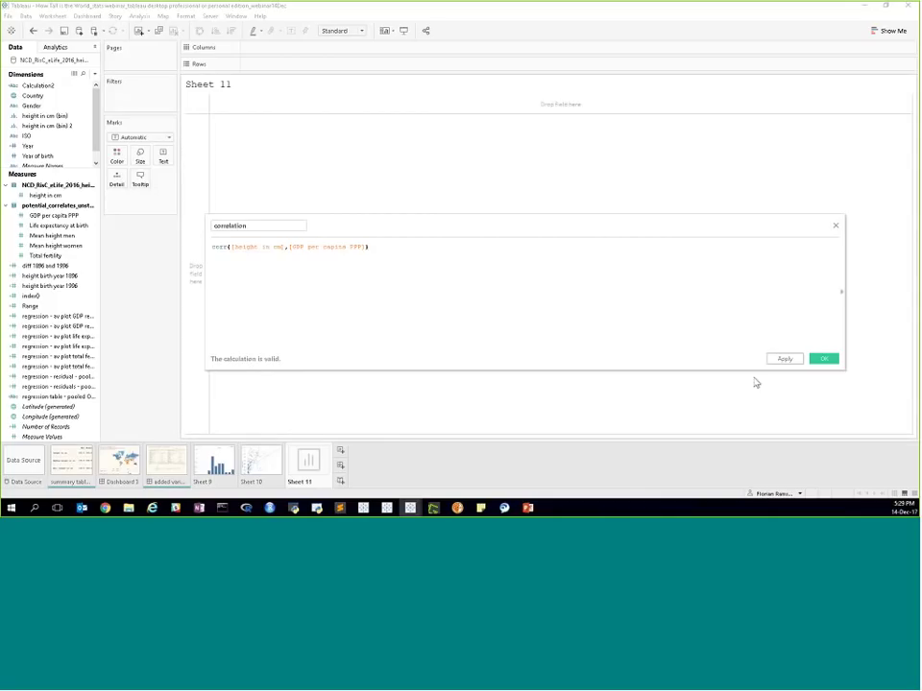
click(824, 359)
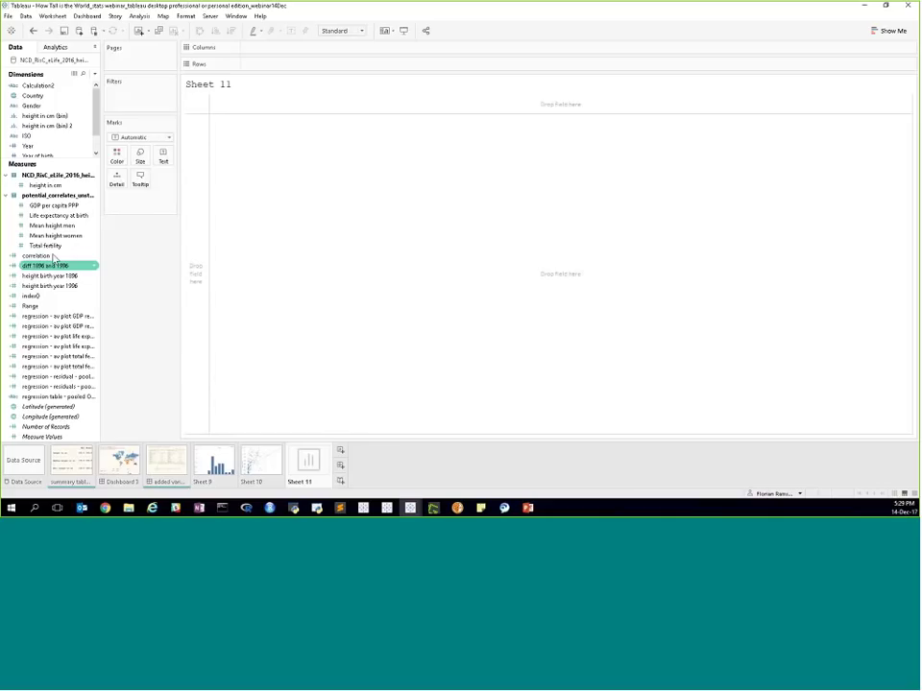
- Show the correlation measure as text on the new sheet and split it into columns by Gender
drag(50, 256, 343, 187)
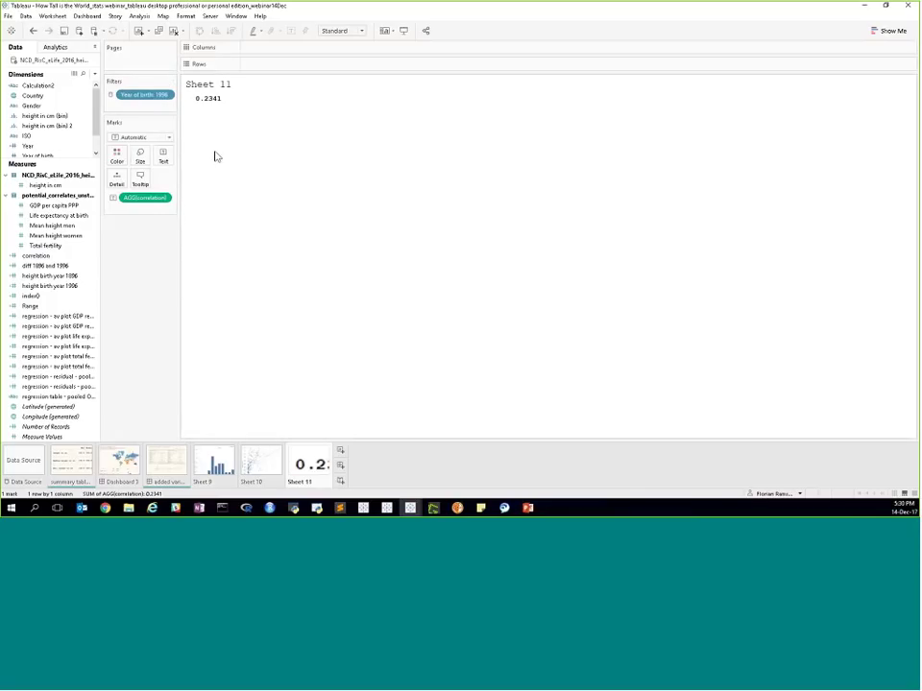
drag(38, 107, 248, 47)
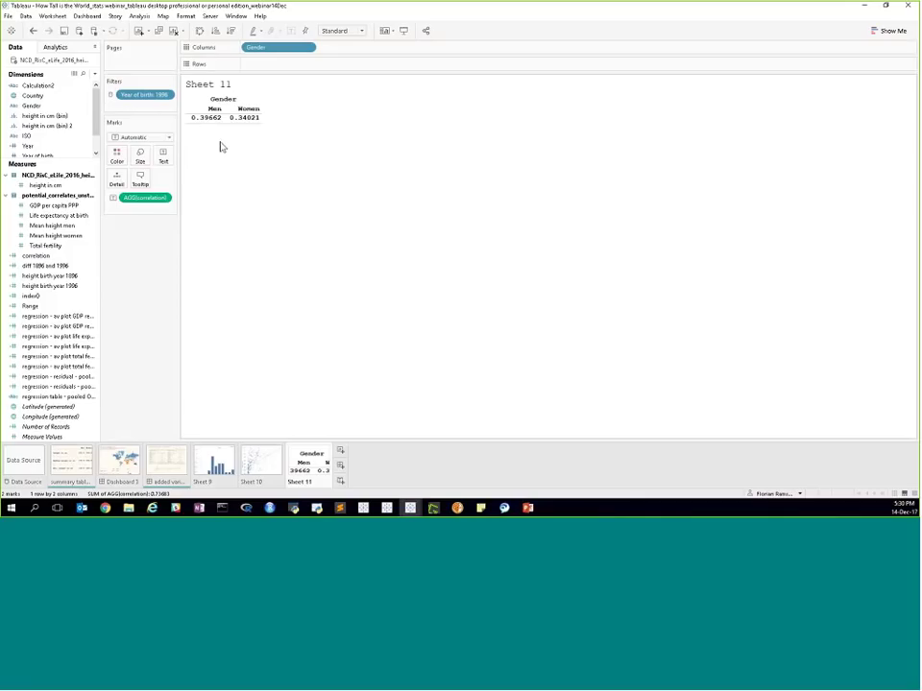
mouse_move(210, 128)
- On Sheet 10, split the scatter plot by Gender ahead of GDP per capita PPP in the columns
click(261, 461)
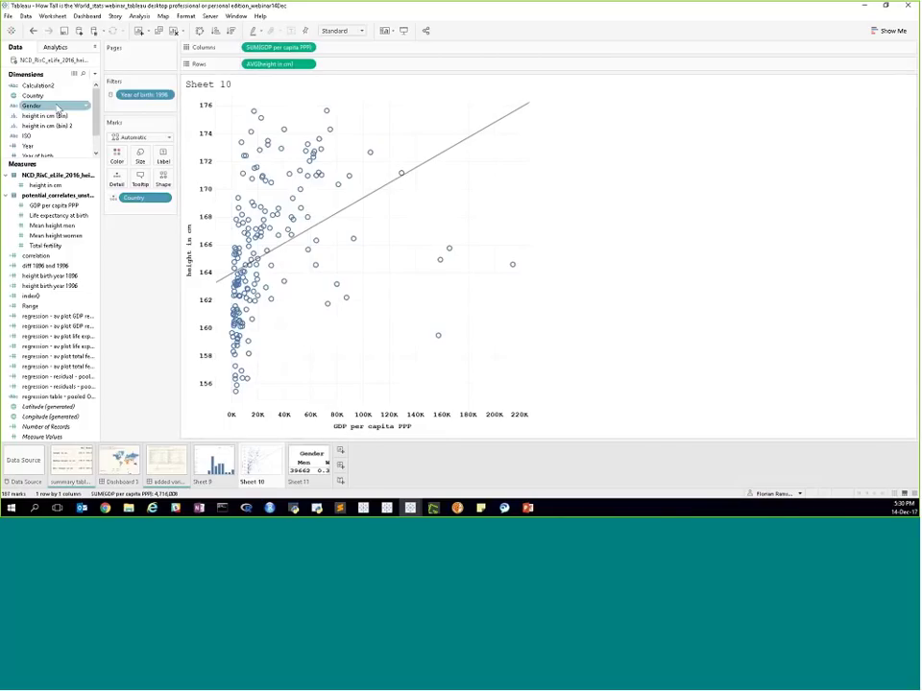
drag(31, 106, 247, 55)
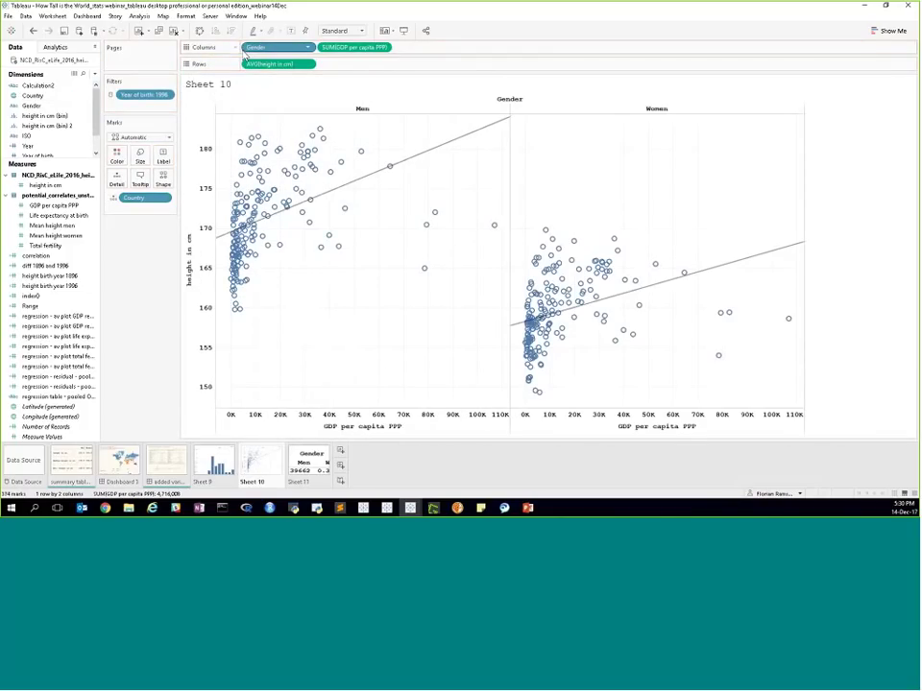
drag(244, 53, 246, 57)
drag(246, 57, 245, 261)
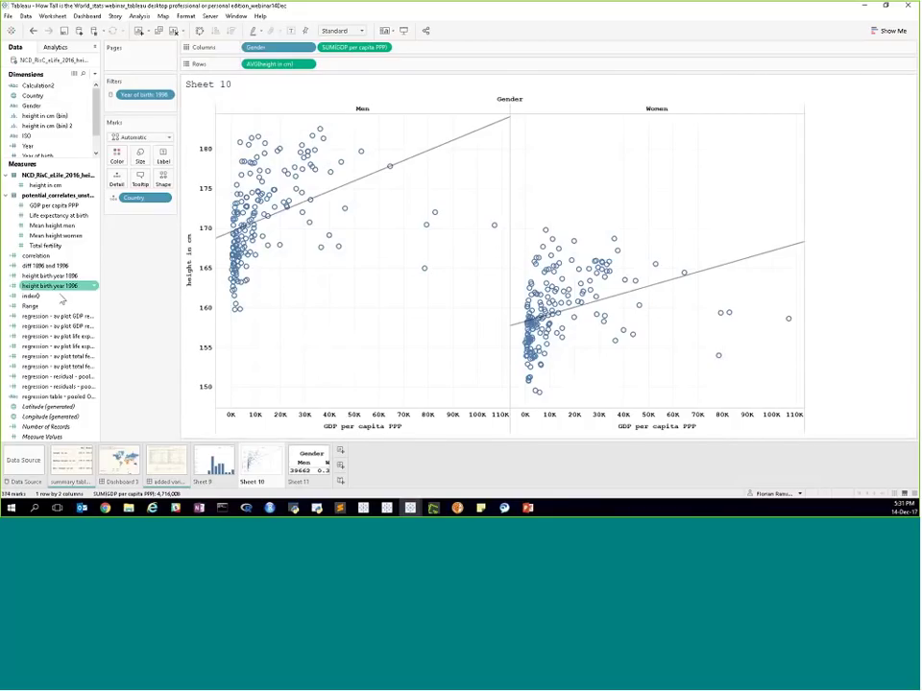
- Add the correlation field to the scatter plot's tooltip and check it on the country marks
drag(49, 265, 141, 185)
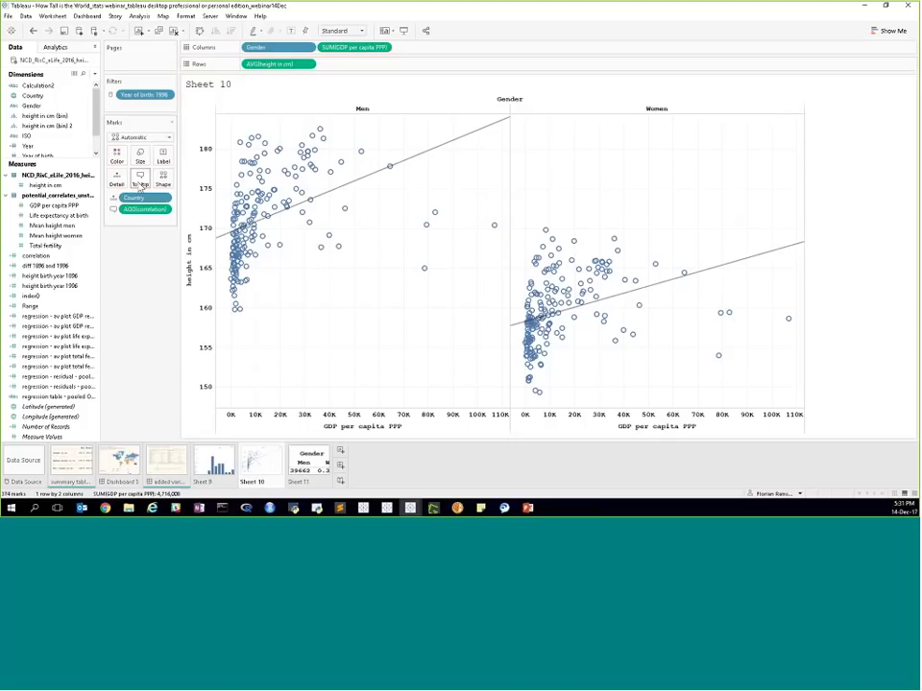
mouse_move(261, 248)
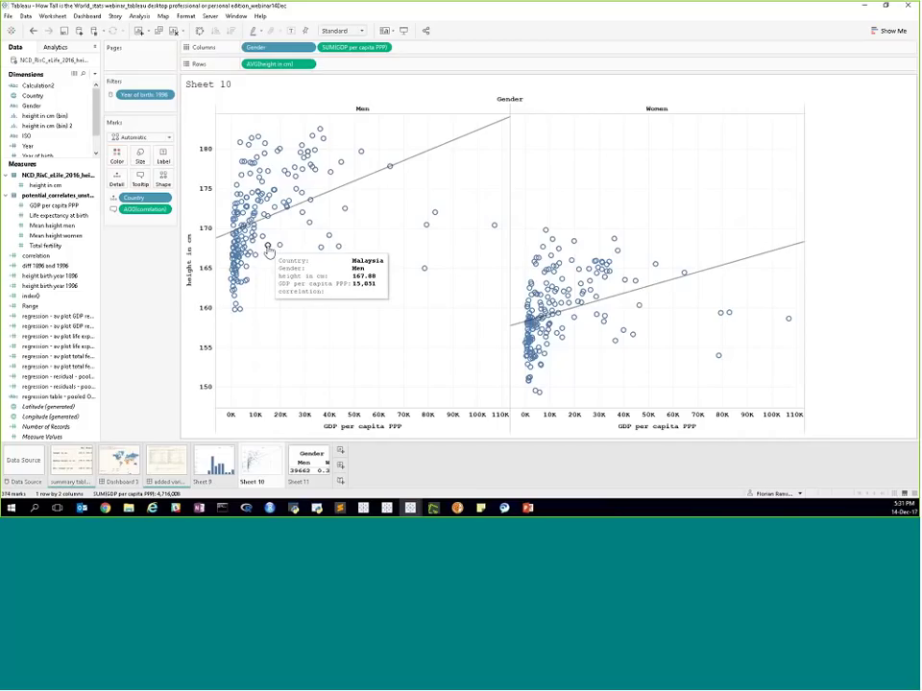
mouse_move(302, 204)
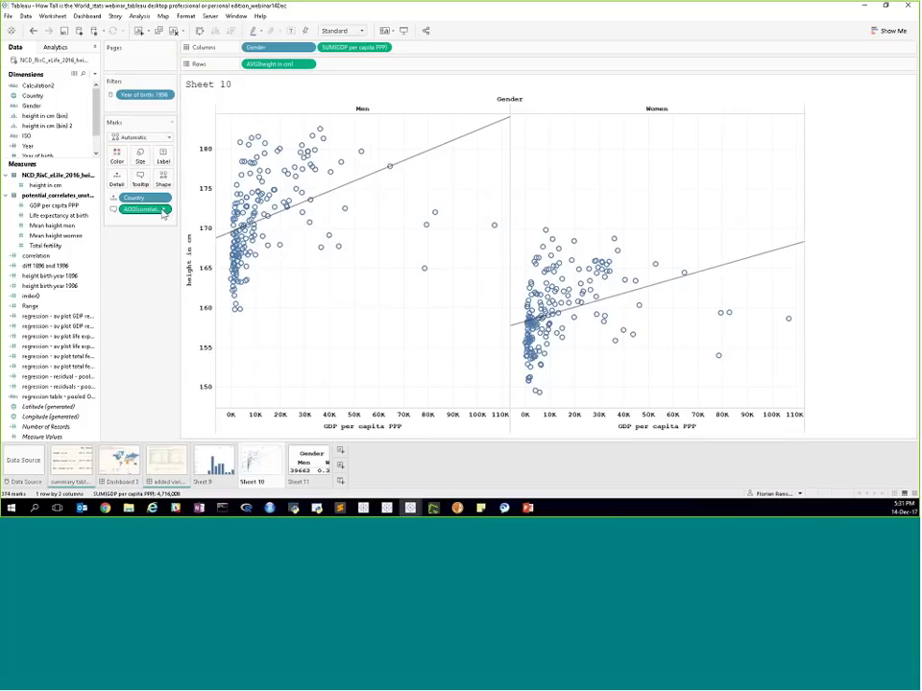
- Change the correlation calculation to {EXCLUDE [Country]: corr([height in cm],[GDP per capita PPP])} and save it
right_click(95, 256)
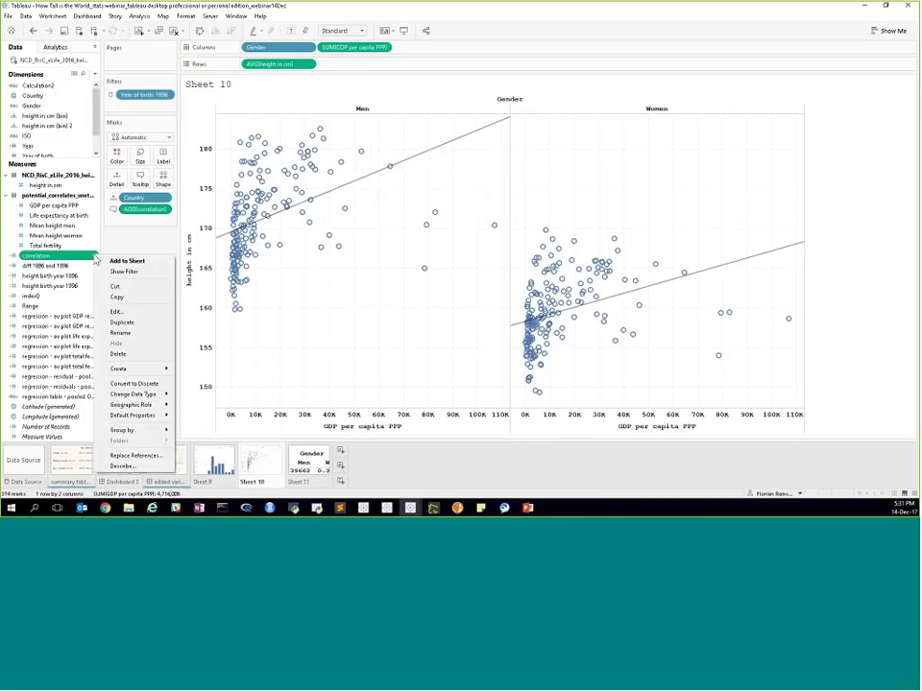
click(117, 311)
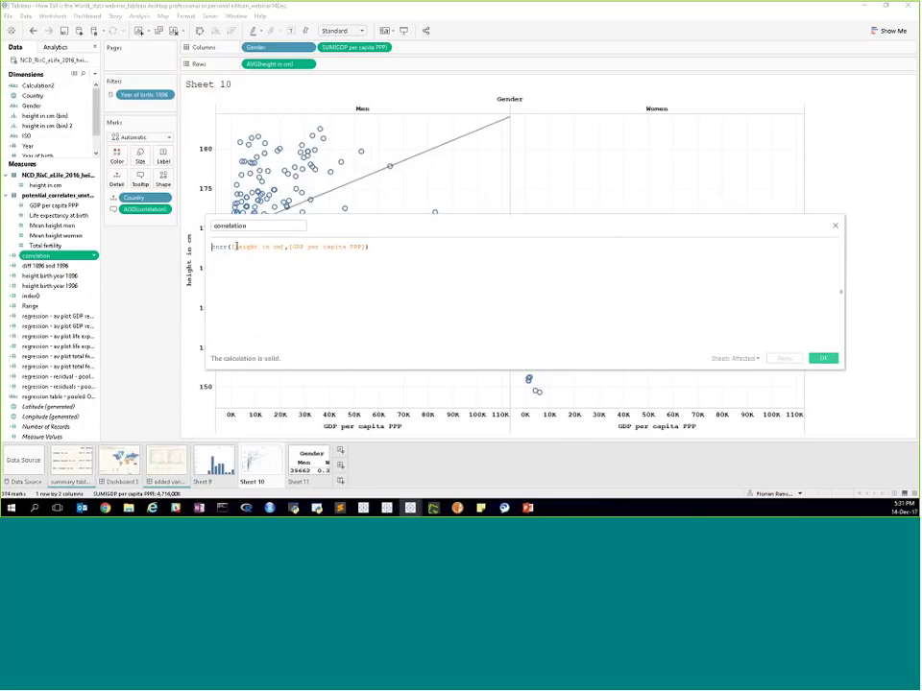
text({exclu)
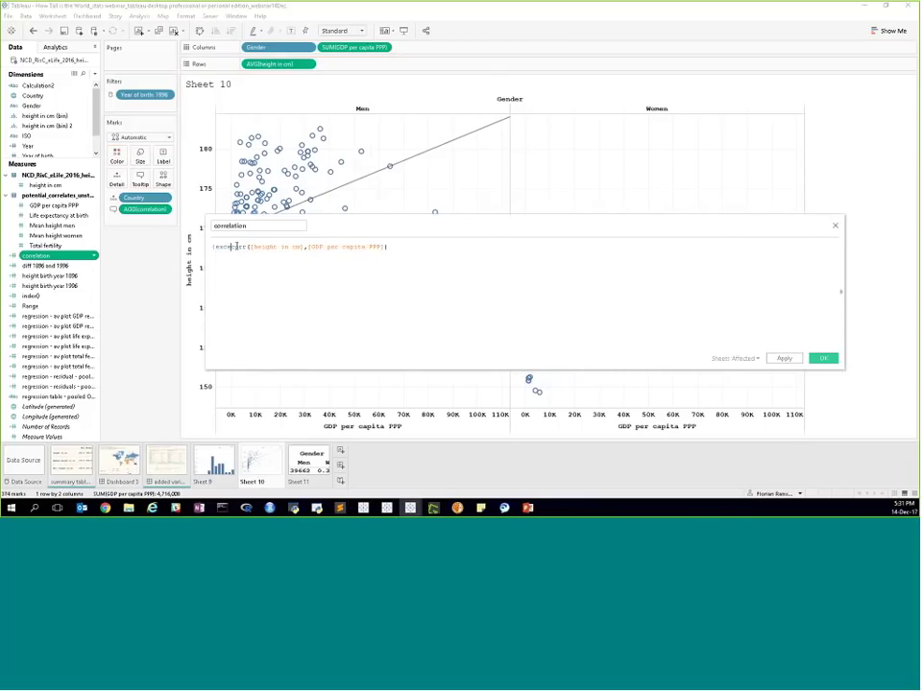
key(Left)
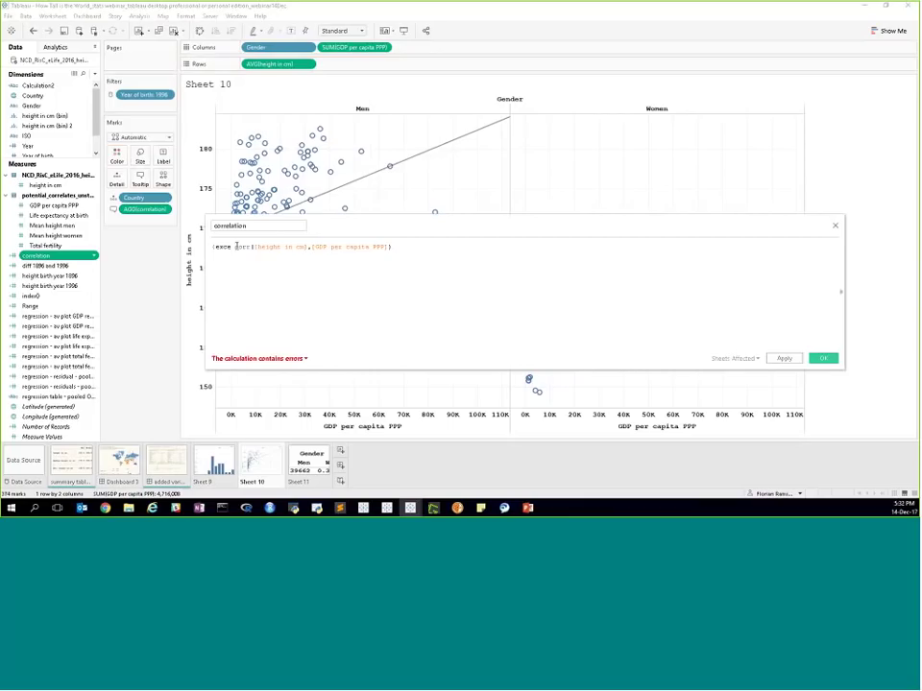
key(BackSpace)
key(Return)
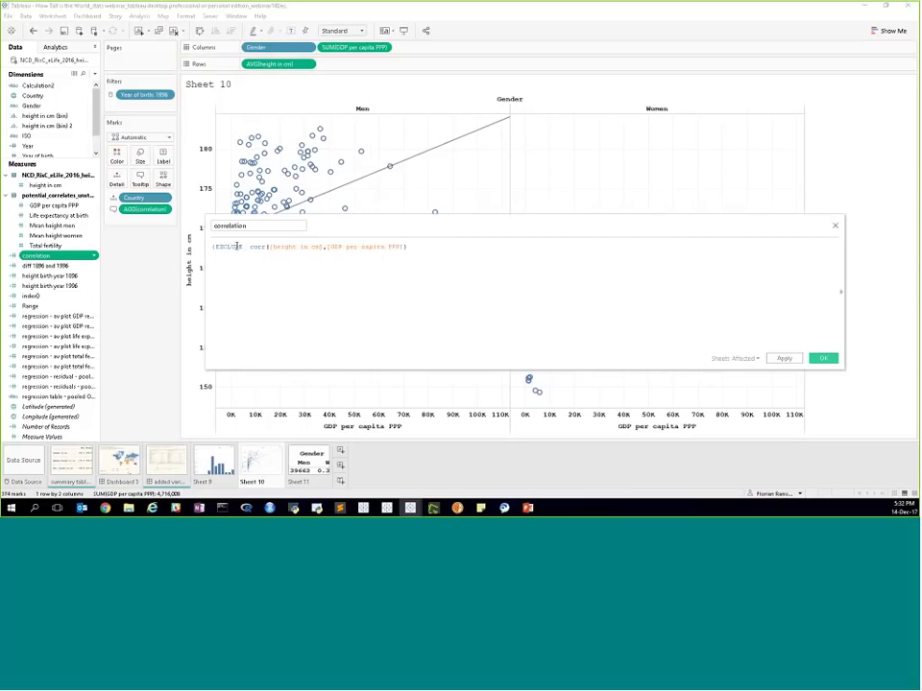
text(co)
key(Down)
key(Down)
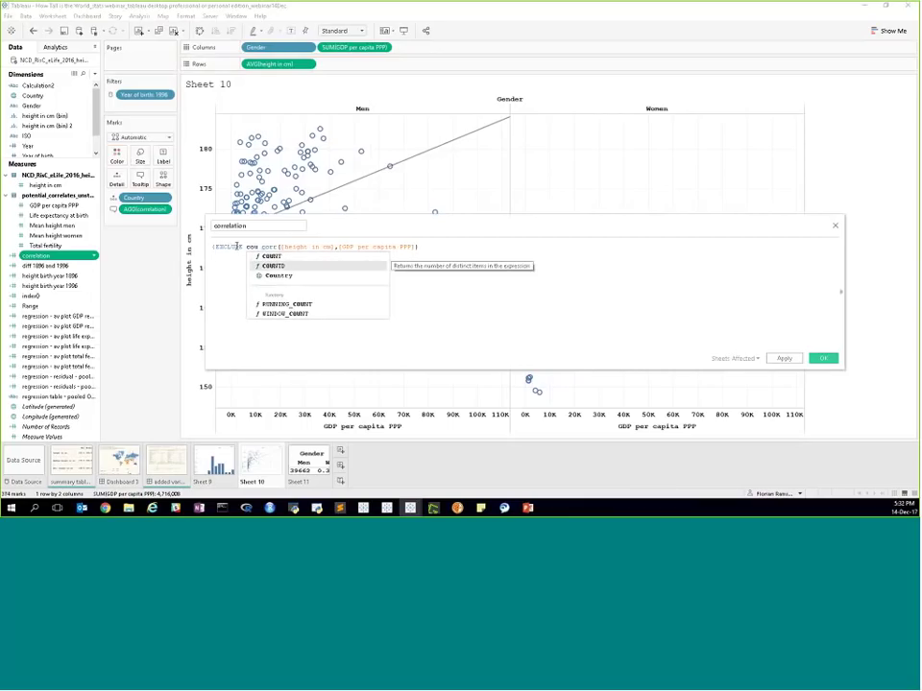
key(Return)
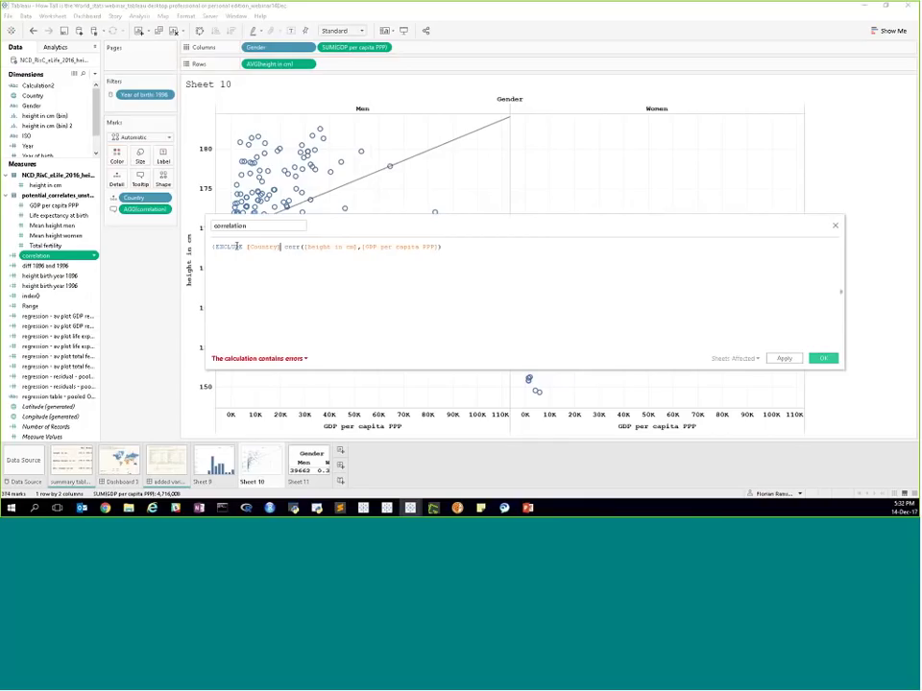
text(:)
click(467, 244)
text())
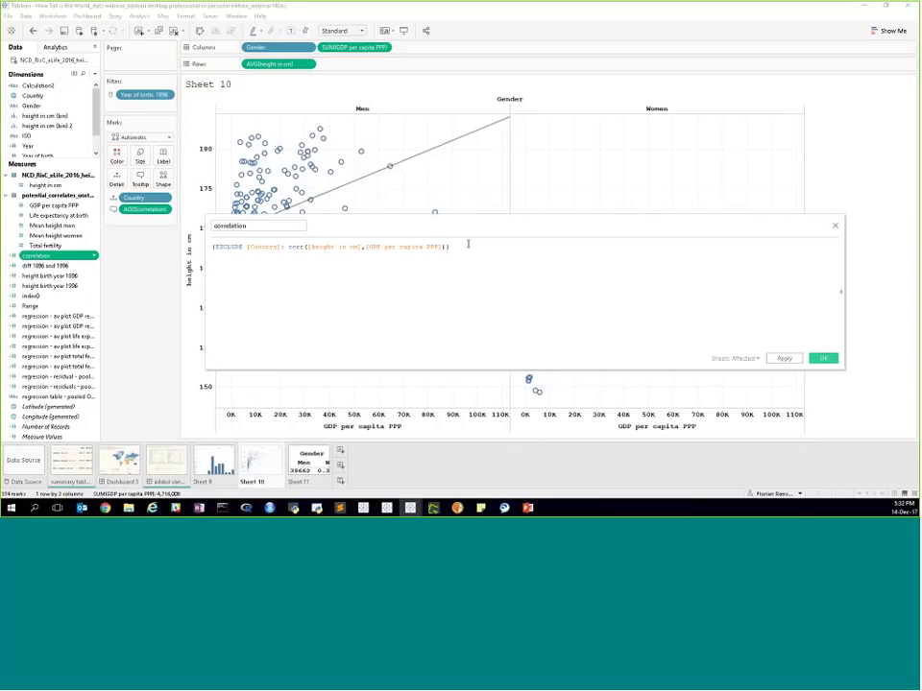
click(830, 361)
- Put the revised correlation field on the scatter plot's tooltip and check it on several men's country marks
drag(129, 210, 140, 178)
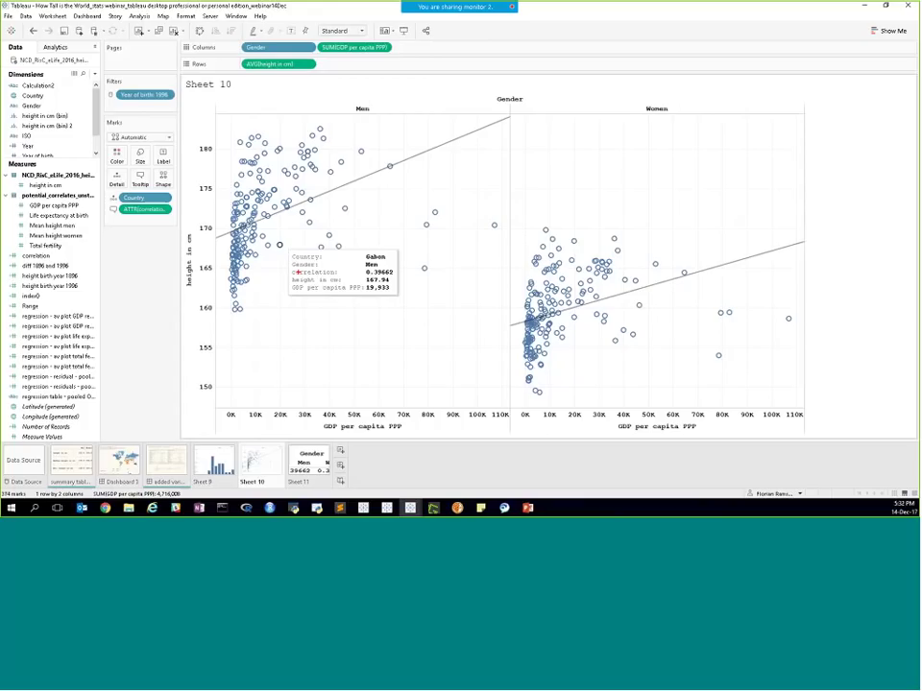
mouse_move(365, 275)
mouse_down()
mouse_move(385, 276)
mouse_move(365, 274)
mouse_up()
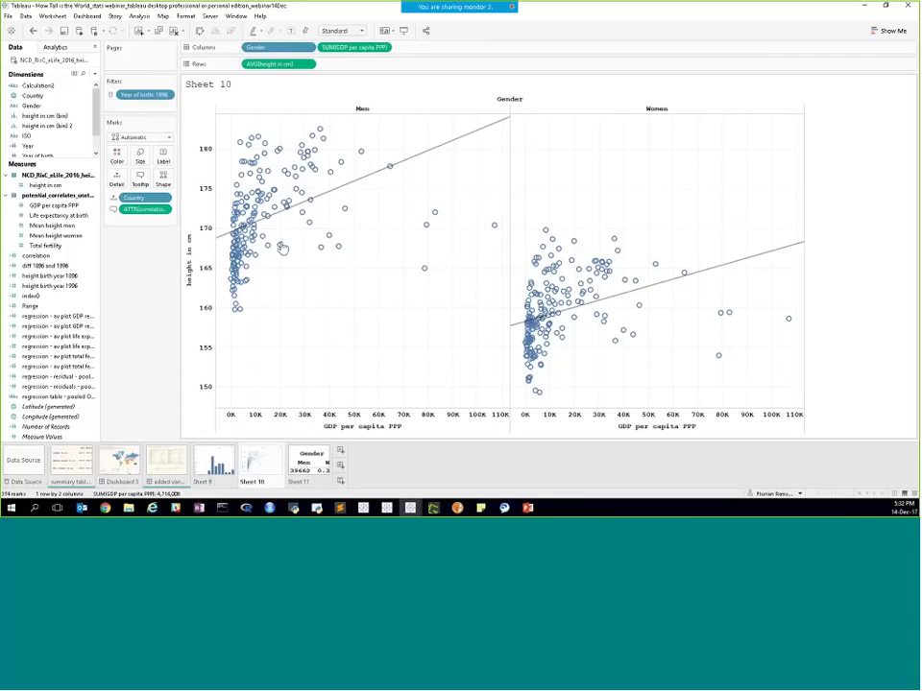
mouse_move(328, 239)
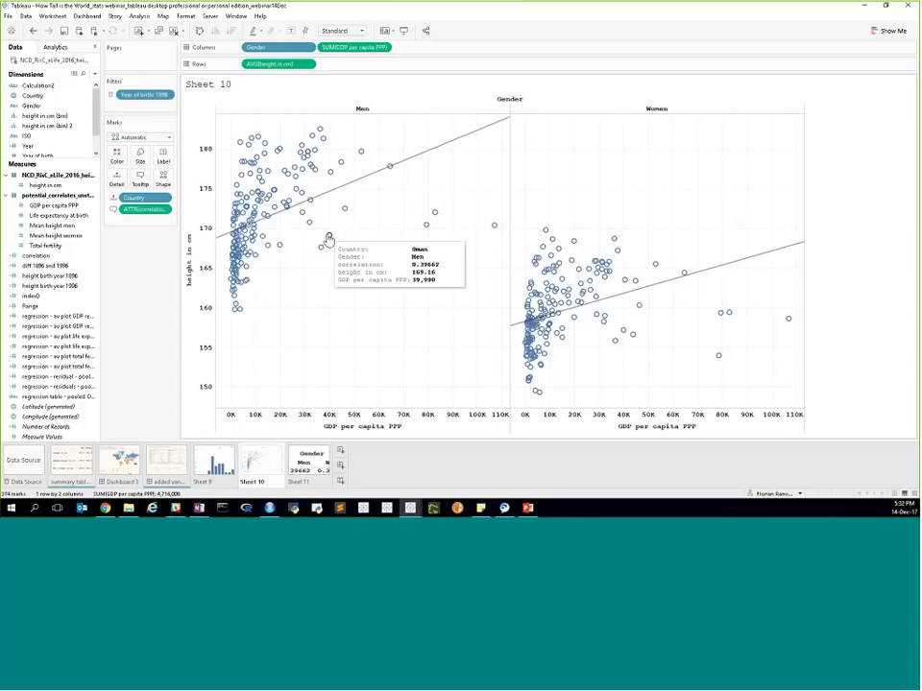
mouse_move(347, 222)
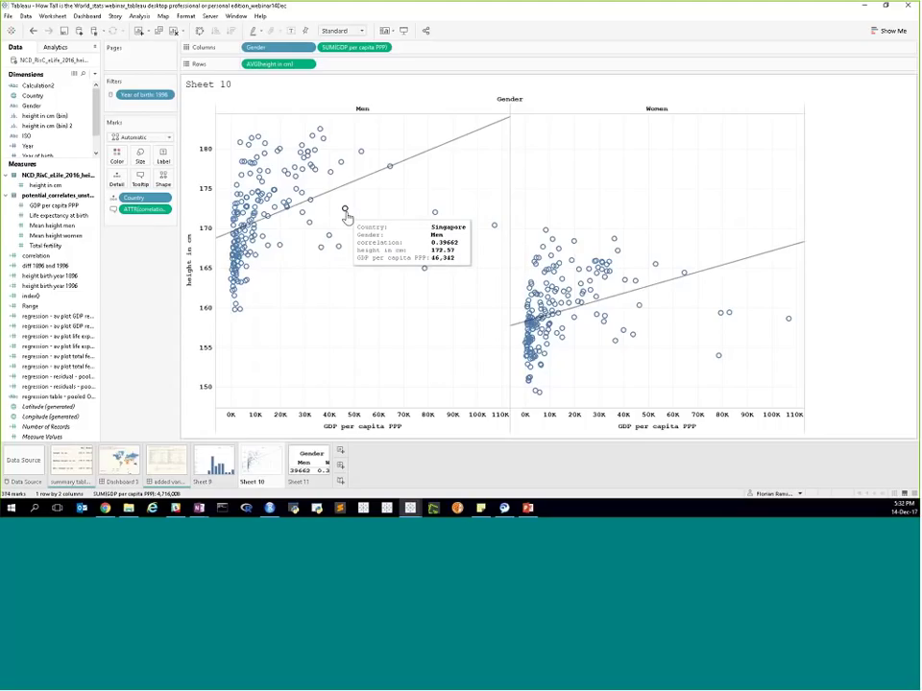
- Add ATTR(correlation) to the columns between Gender and GDP per capita PPP and make it discrete
click(71, 267)
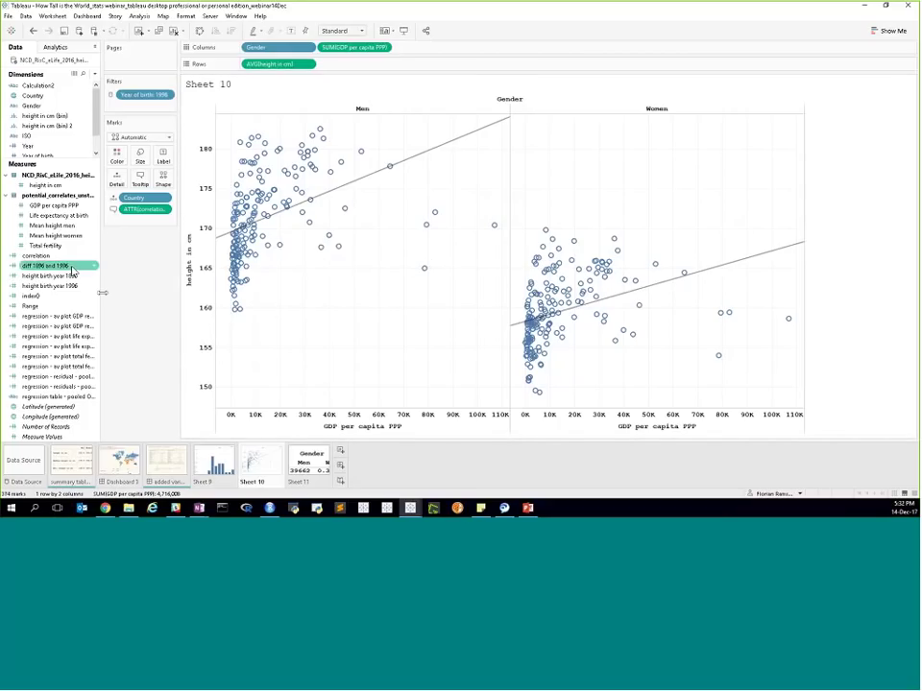
click(92, 257)
right_click(95, 259)
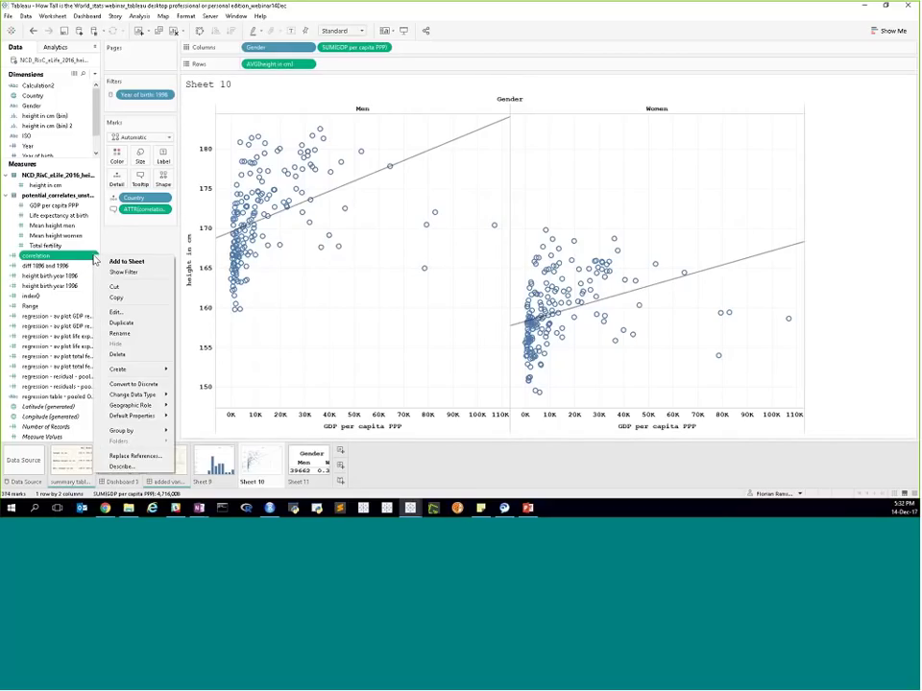
click(93, 257)
drag(86, 256, 320, 53)
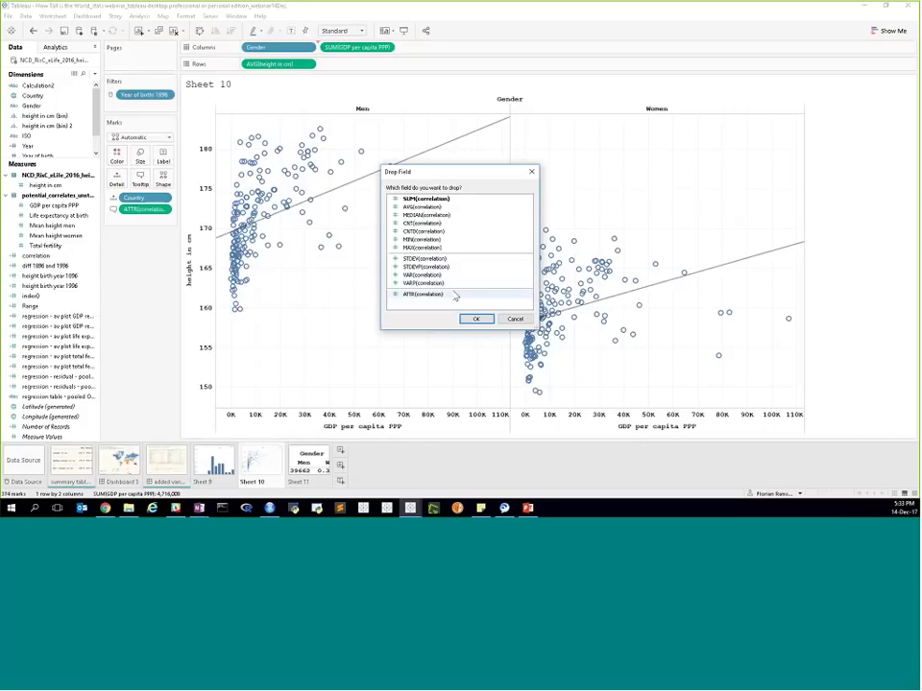
double_click(456, 295)
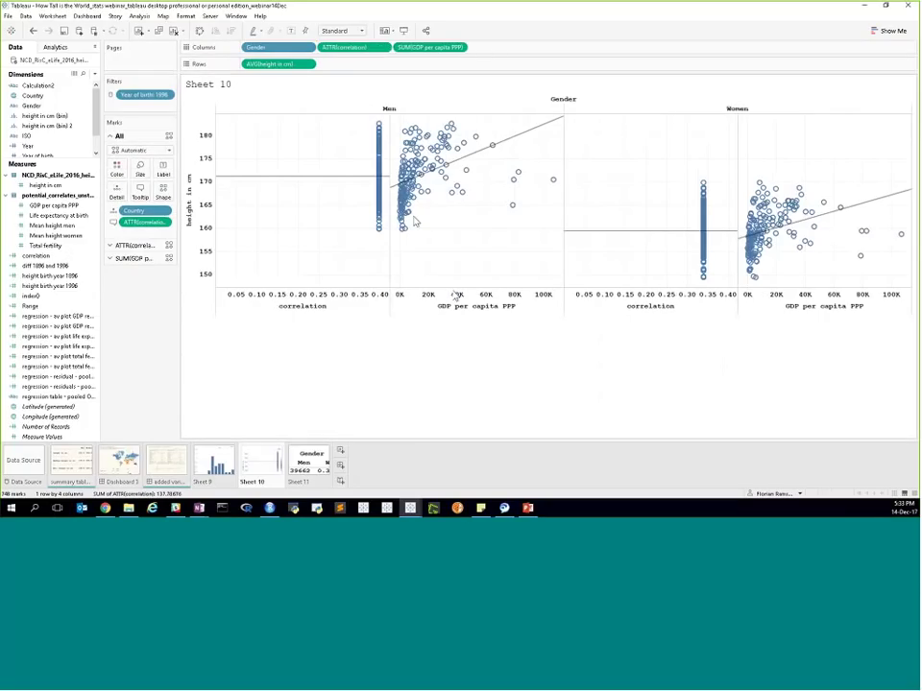
click(383, 48)
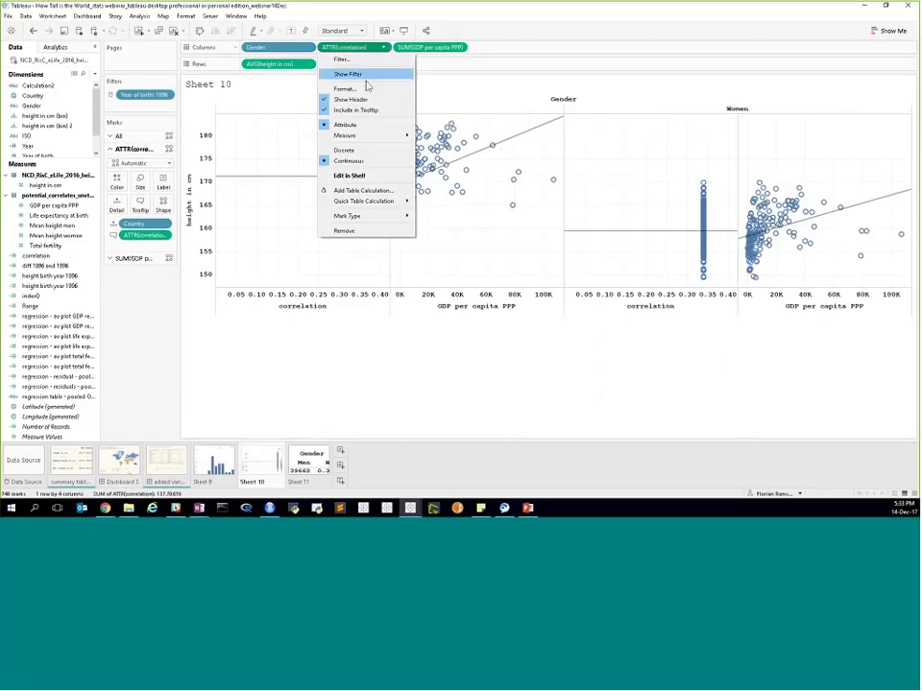
click(365, 151)
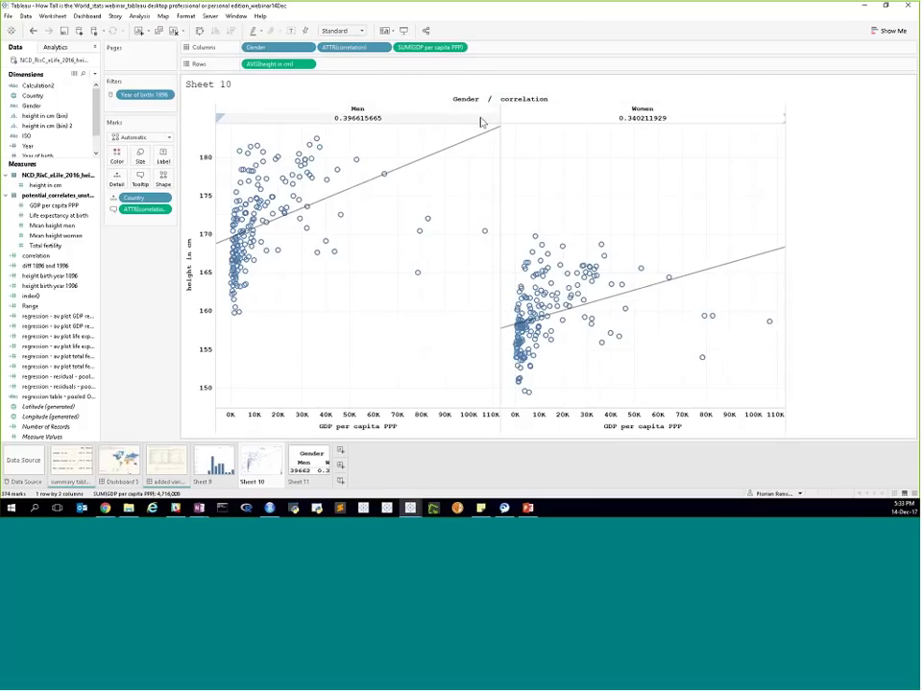
- Rewrite the correlation field in the columns as "Correlation: "+ str(ATTR([correlation])) and apply it
double_click(329, 47)
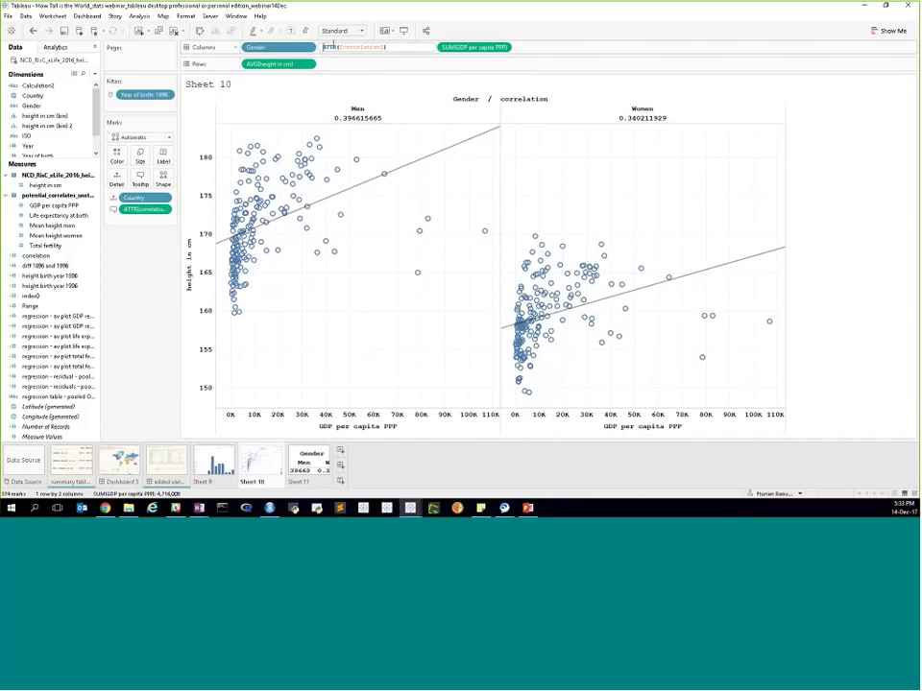
click(325, 46)
text(str(ATTR)
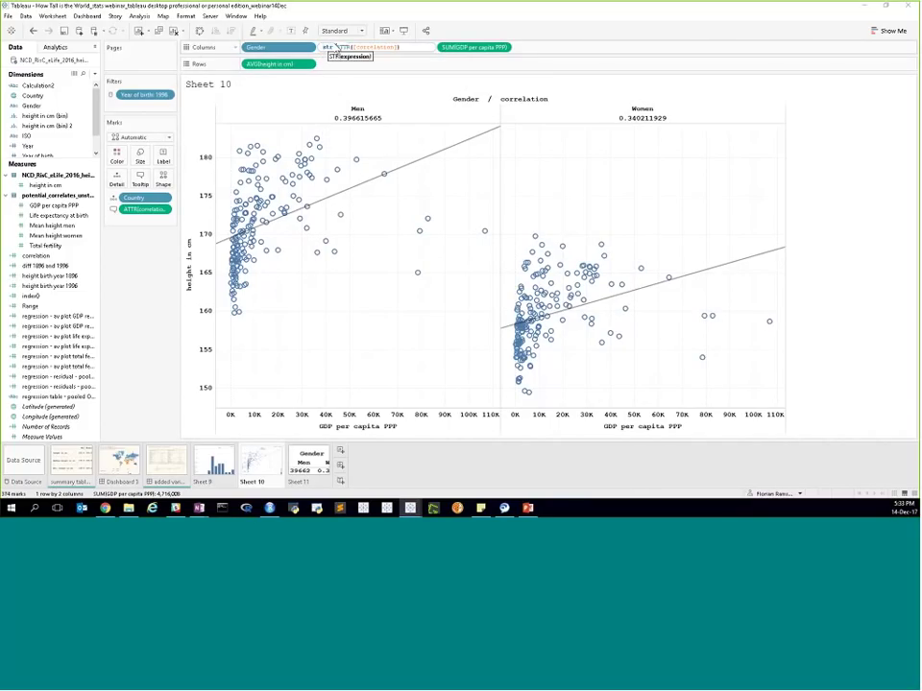
key(End)
text())
click(336, 46)
text(("Co)
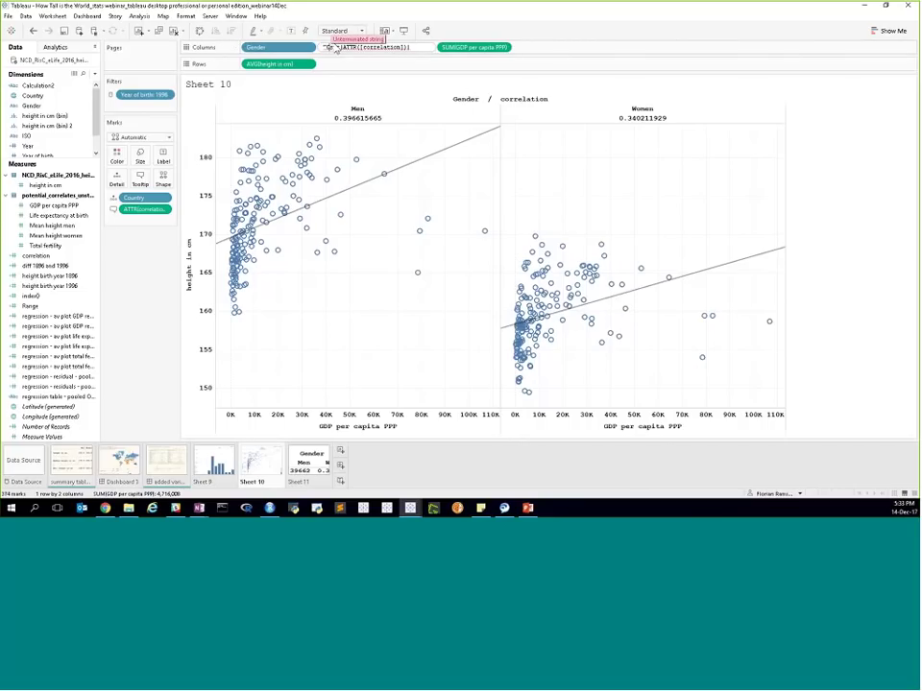
text(")
text(rrelation)
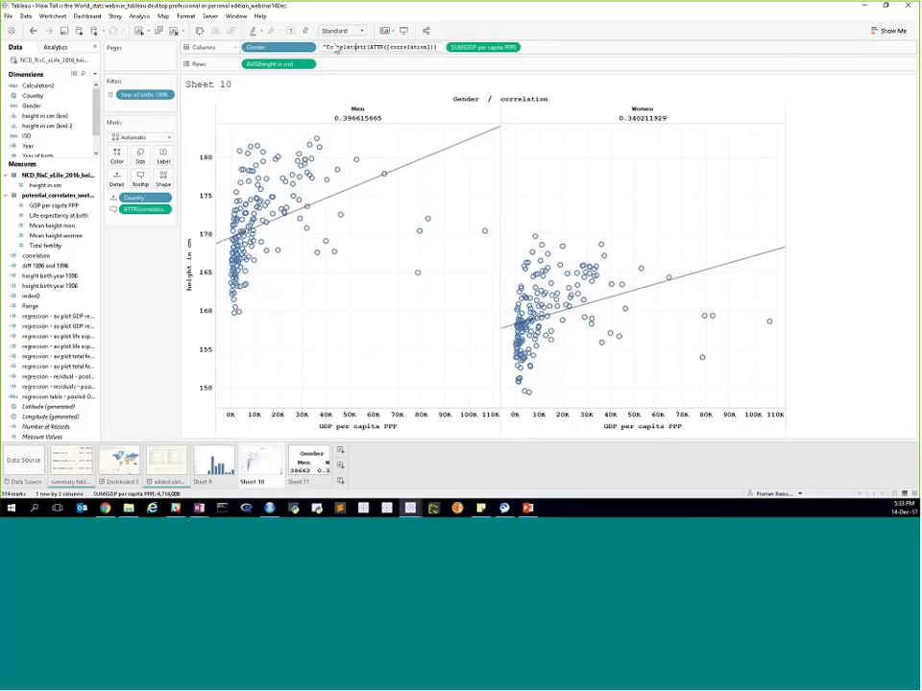
text(+)
text(:)
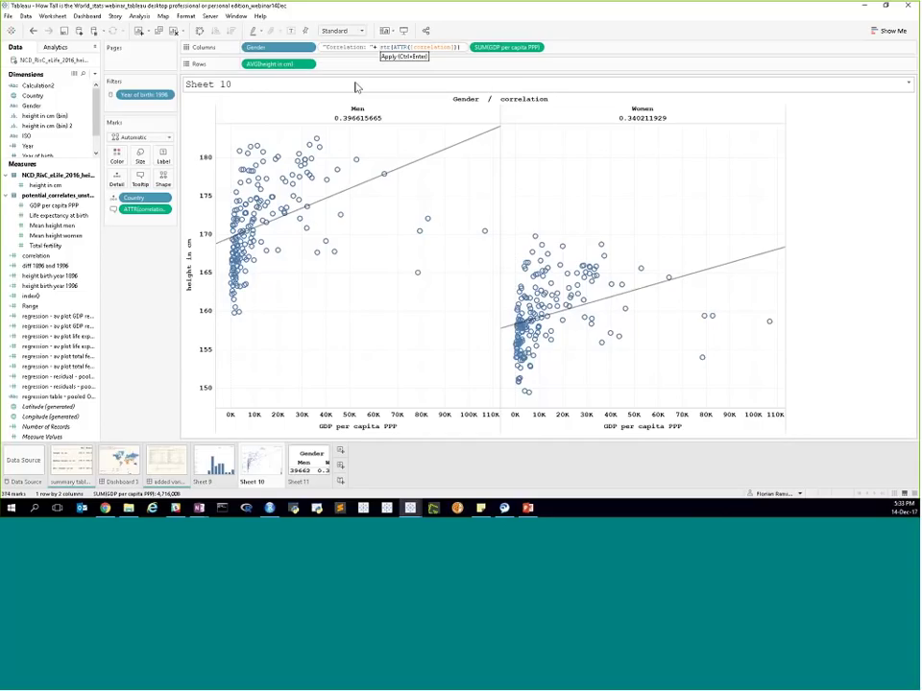
key(ctrl+Return)
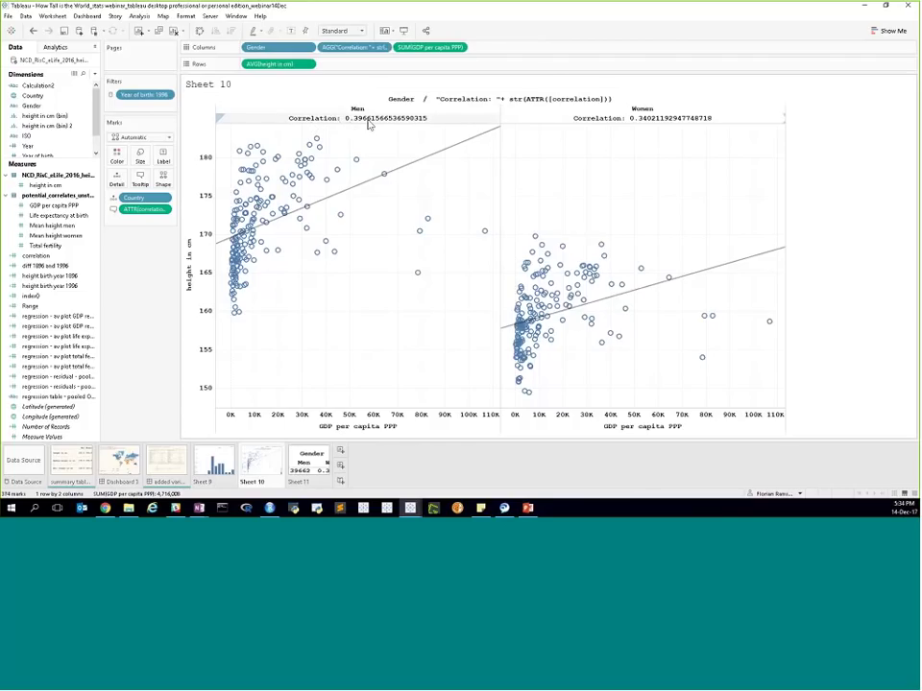
- Hide the column field labels above the Men and Women scatter plots
right_click(411, 100)
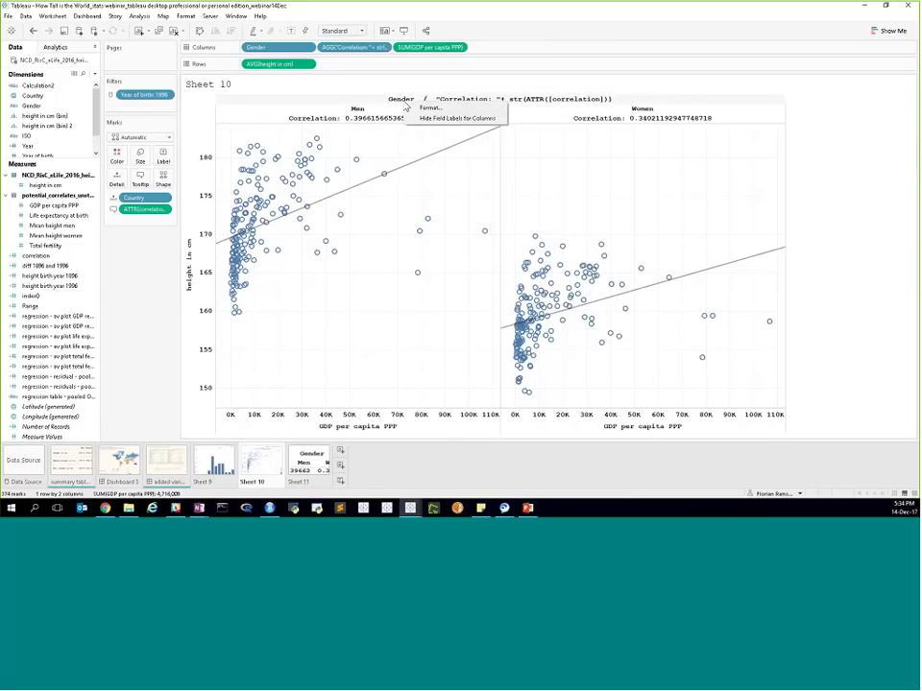
click(423, 117)
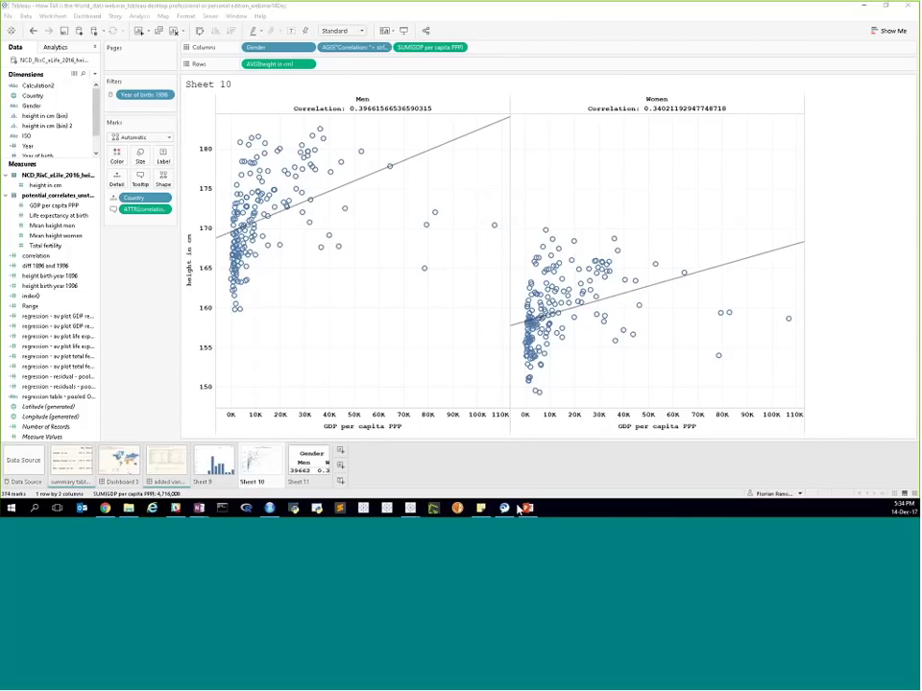
mouse_move(529, 507)
- On Sheet 9, remove Country from the histogram's mark detail and review the Country count's measure options
click(217, 463)
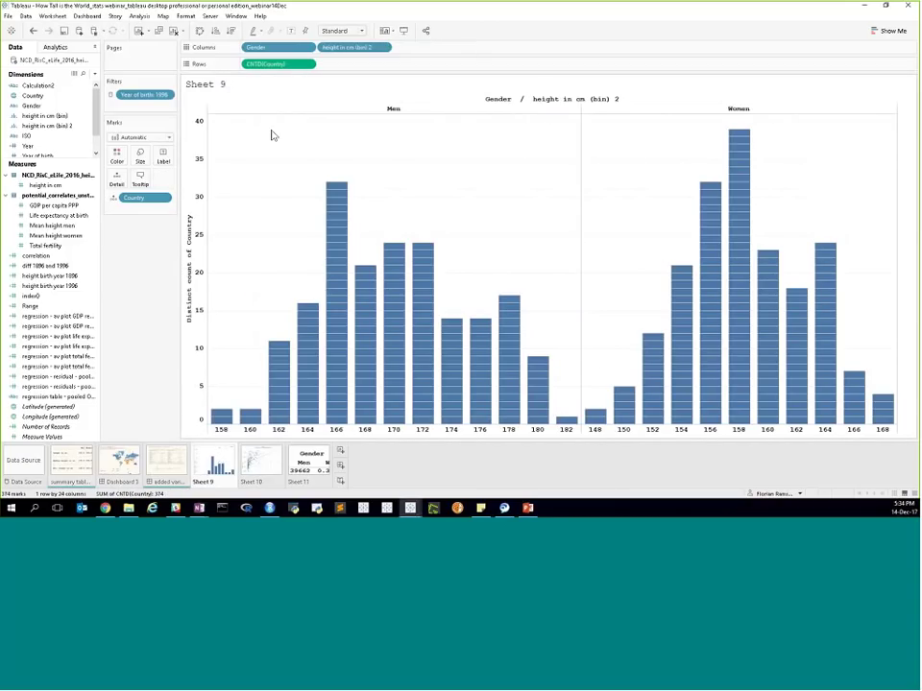
drag(143, 207, 89, 248)
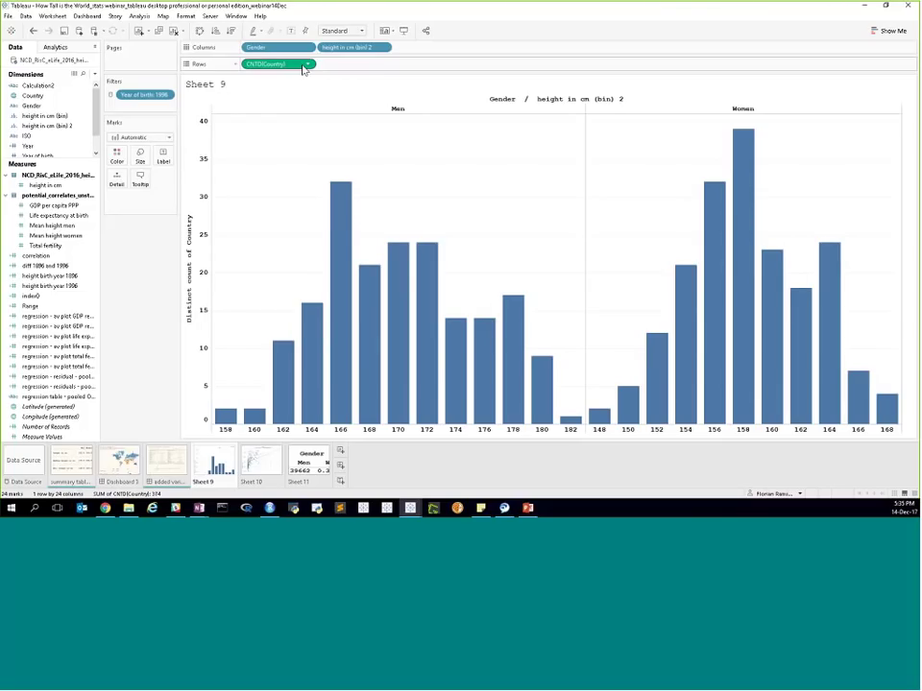
click(306, 64)
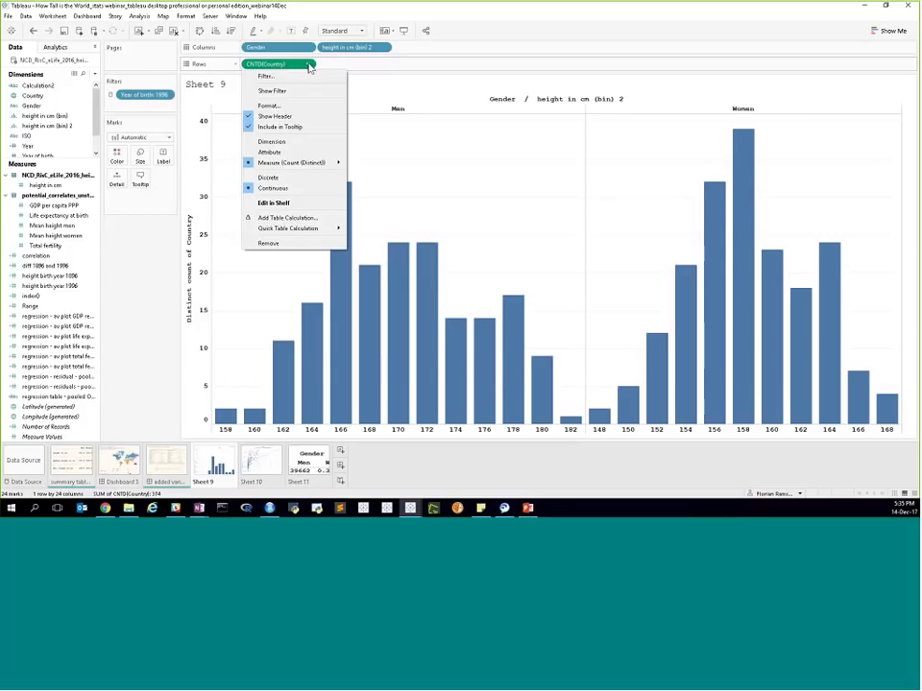
mouse_move(317, 163)
click(398, 70)
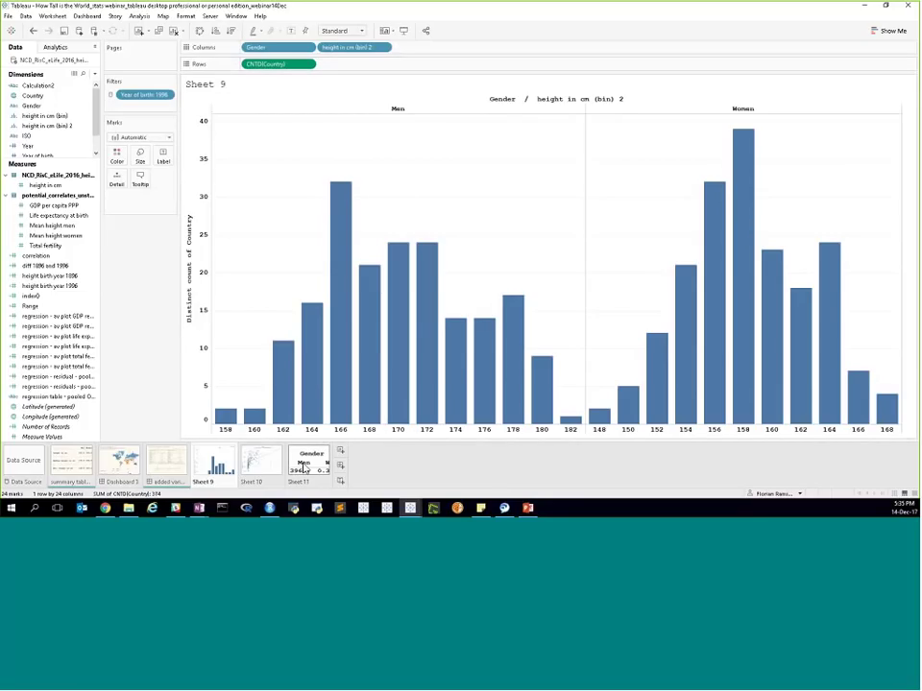
- On Sheet 10, move ATTR(correlation) from the tooltip to the mark labels and open the label options
click(268, 461)
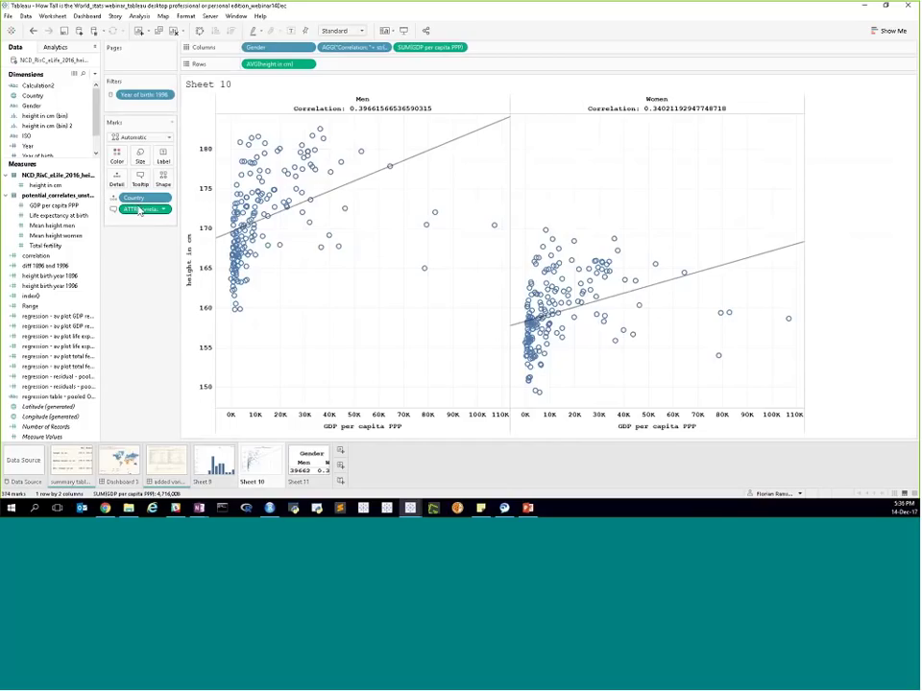
drag(142, 210, 163, 156)
click(165, 159)
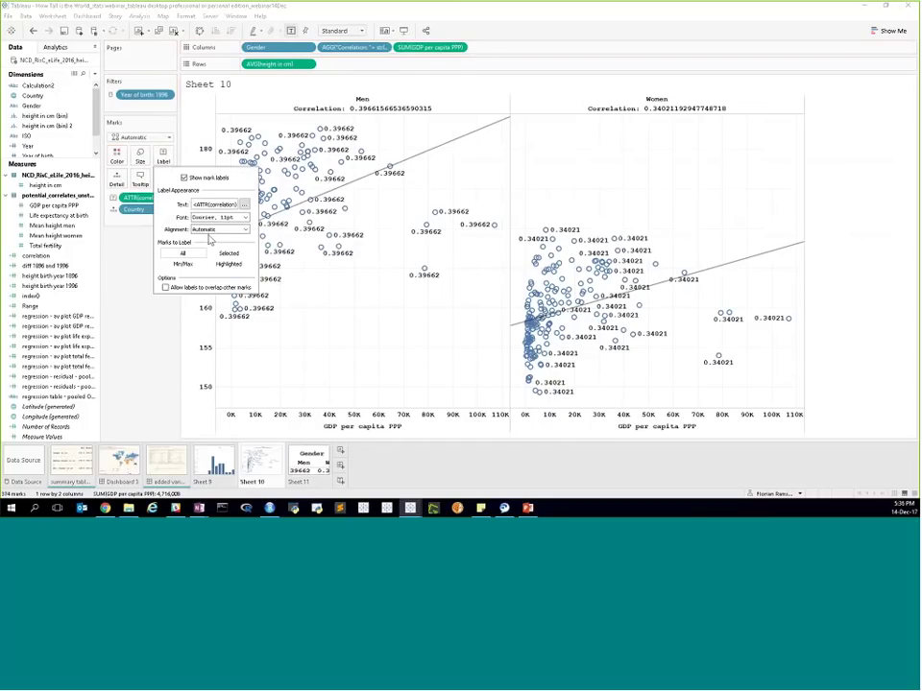
- Restrict the mark labels to Min/Max with Pane scope, turning off minimum-value labels and label overlap
click(190, 265)
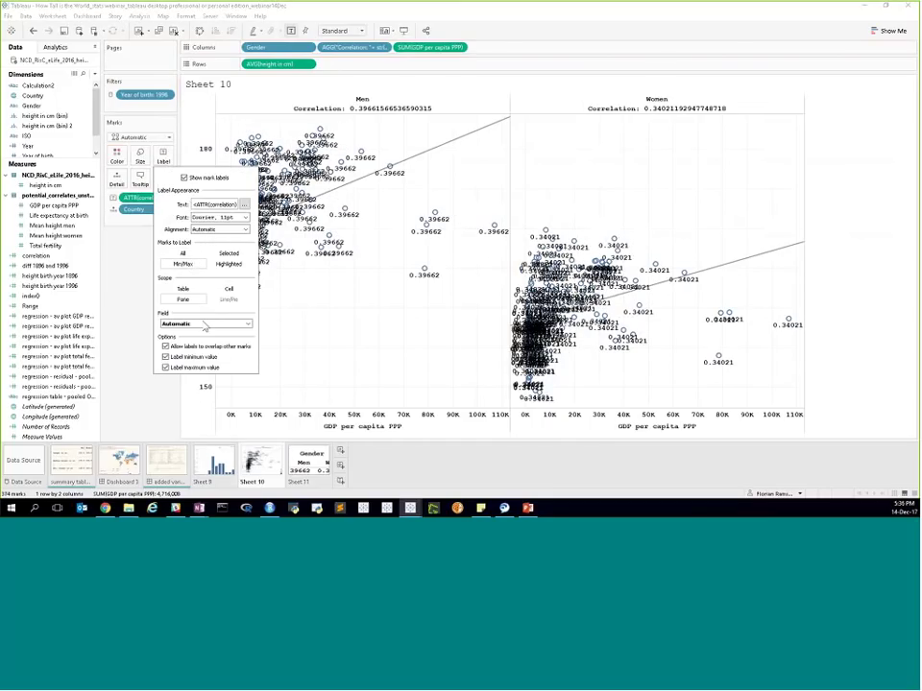
click(197, 357)
click(198, 291)
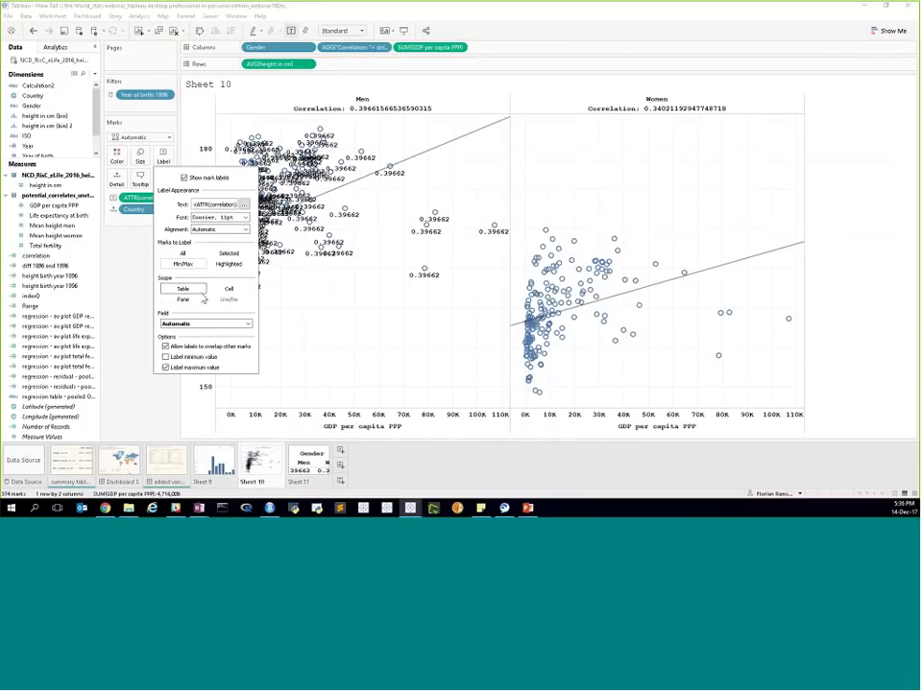
click(182, 301)
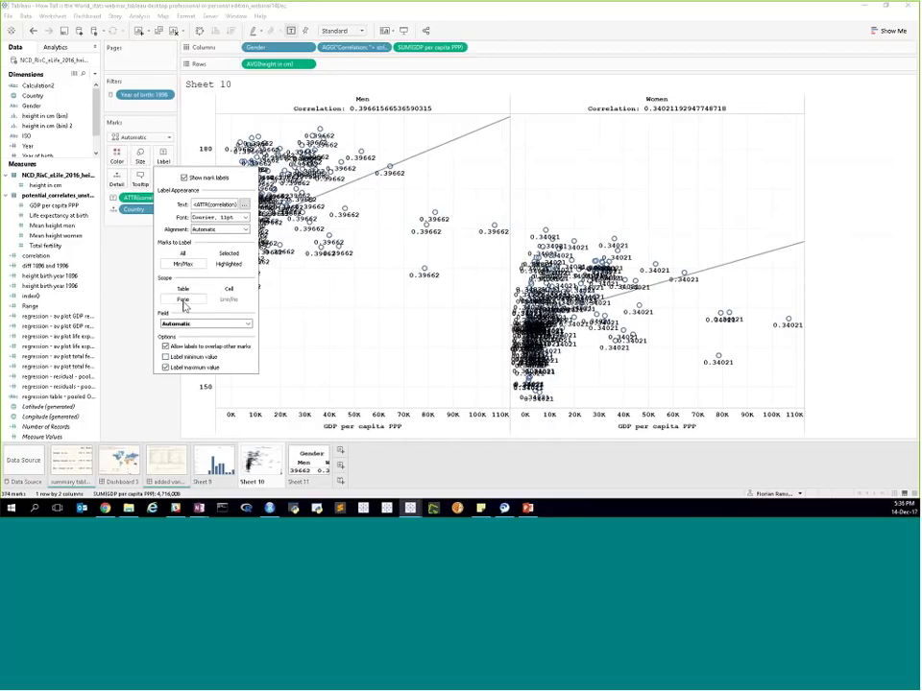
click(201, 325)
click(200, 326)
click(206, 347)
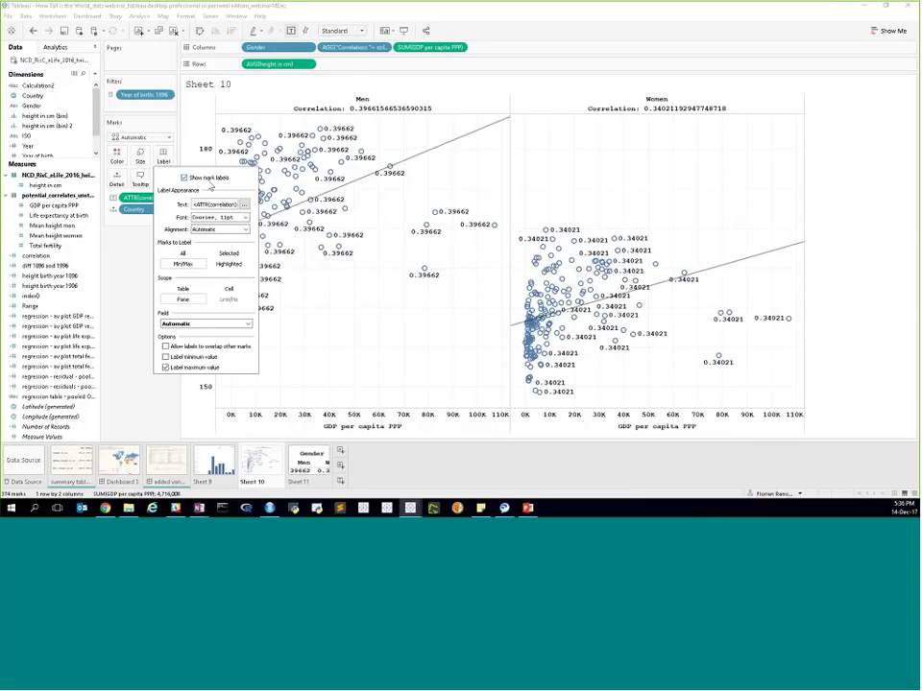
- Hide the mark labels on the Men and Women scatter plots
click(208, 178)
click(199, 128)
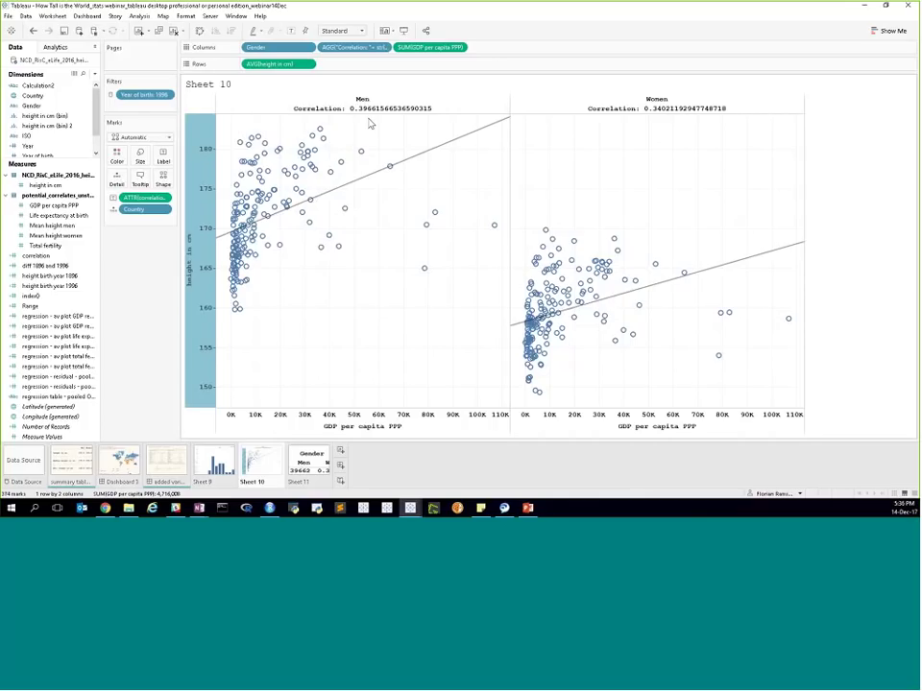
click(349, 129)
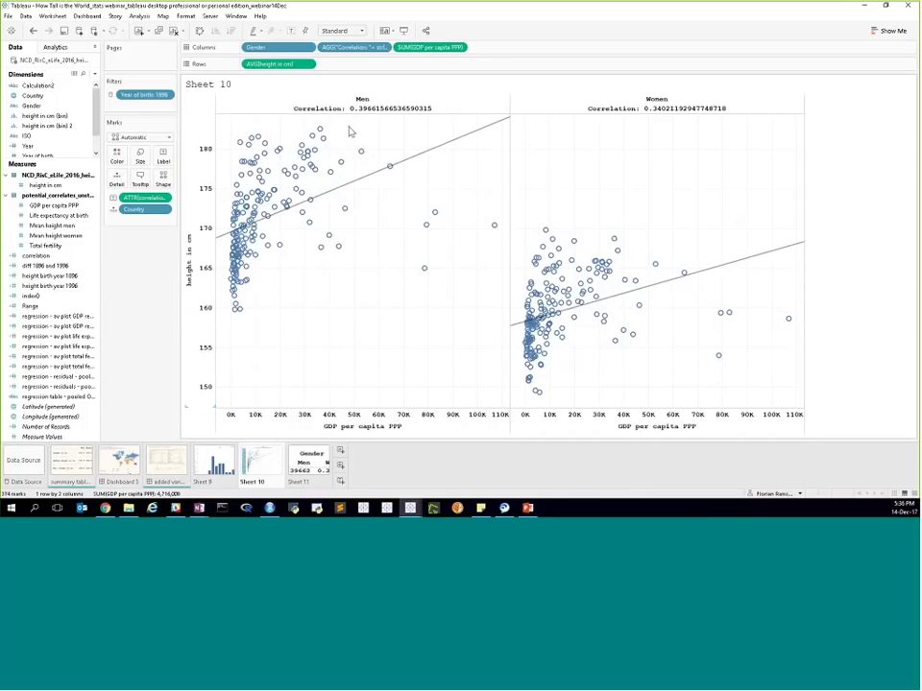
- Duplicate the correlation calculated field
mouse_move(441, 136)
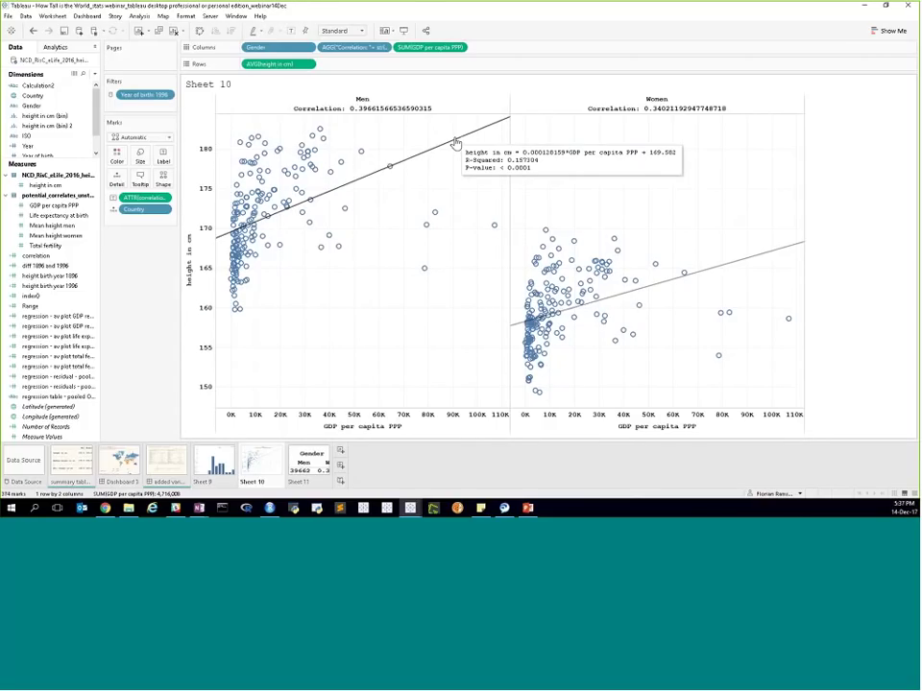
click(53, 255)
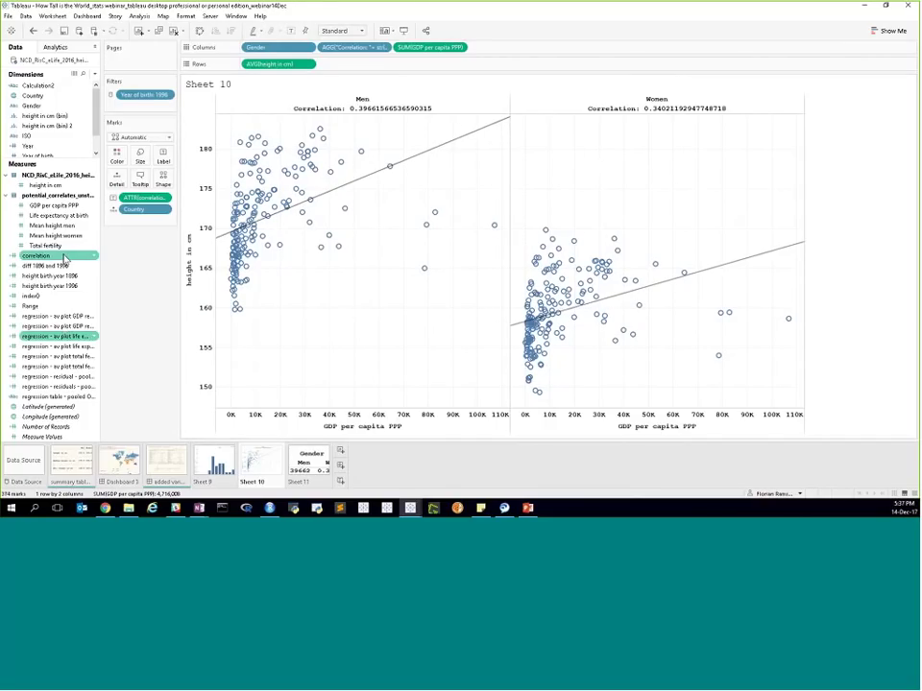
right_click(94, 259)
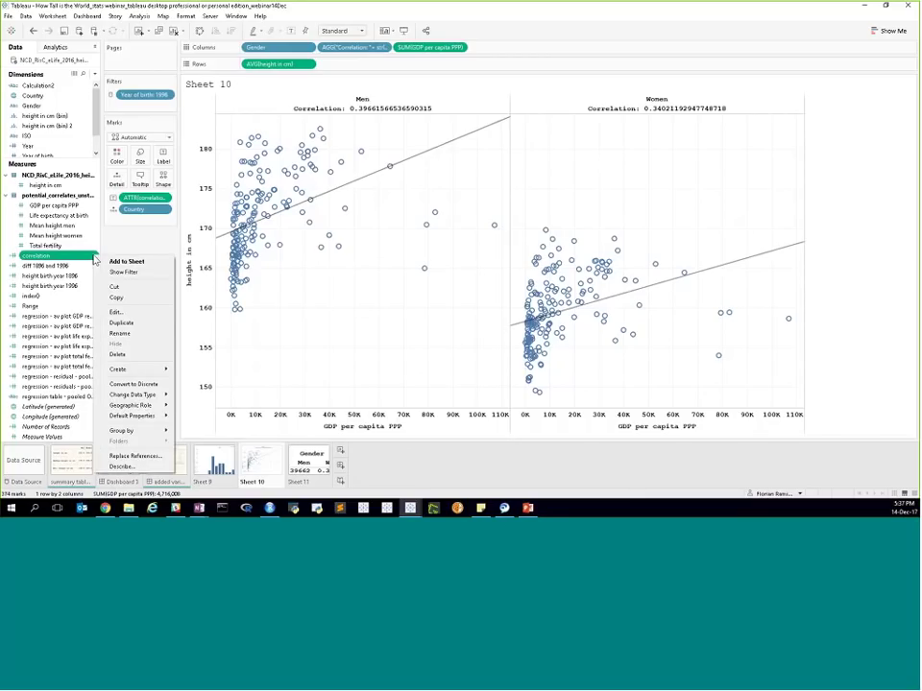
click(119, 323)
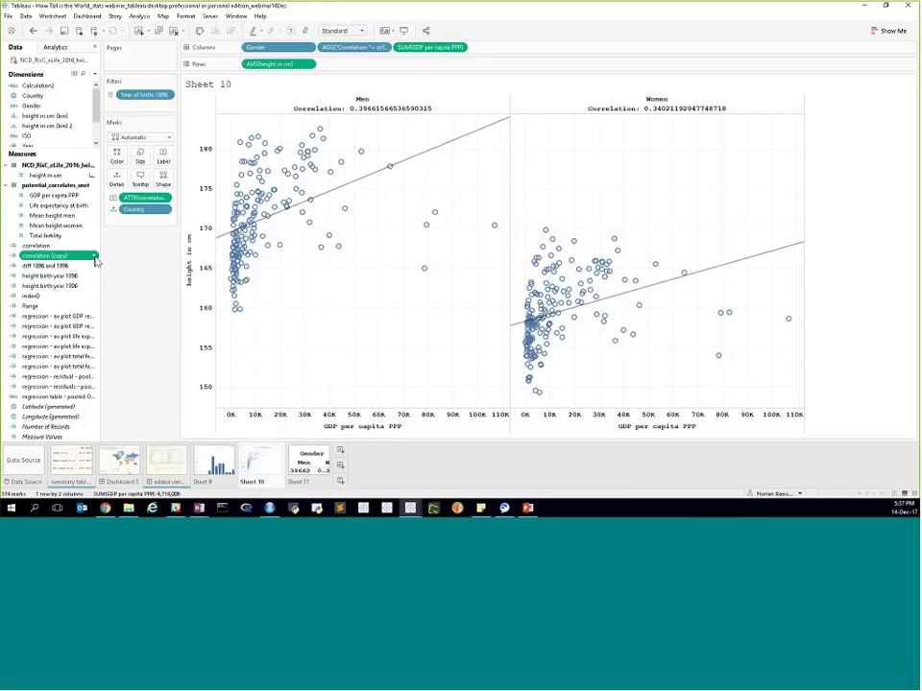
- Edit the duplicated field to ({EXCLUDE [Country]: corr([height in cm],[GDP per capita PPP])})^2 and name it R2
right_click(95, 261)
click(128, 314)
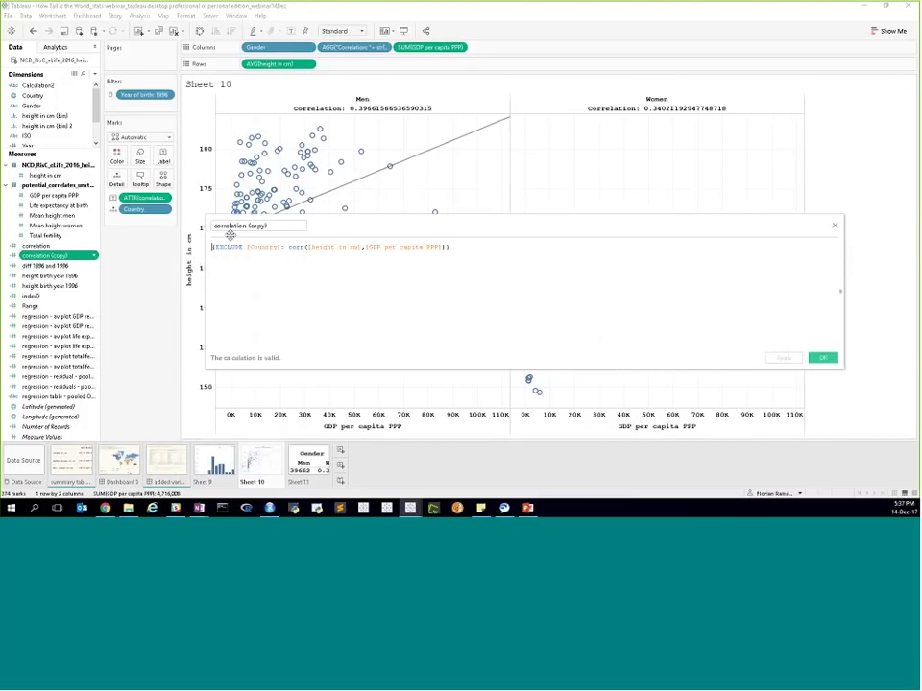
text(()
click(473, 250)
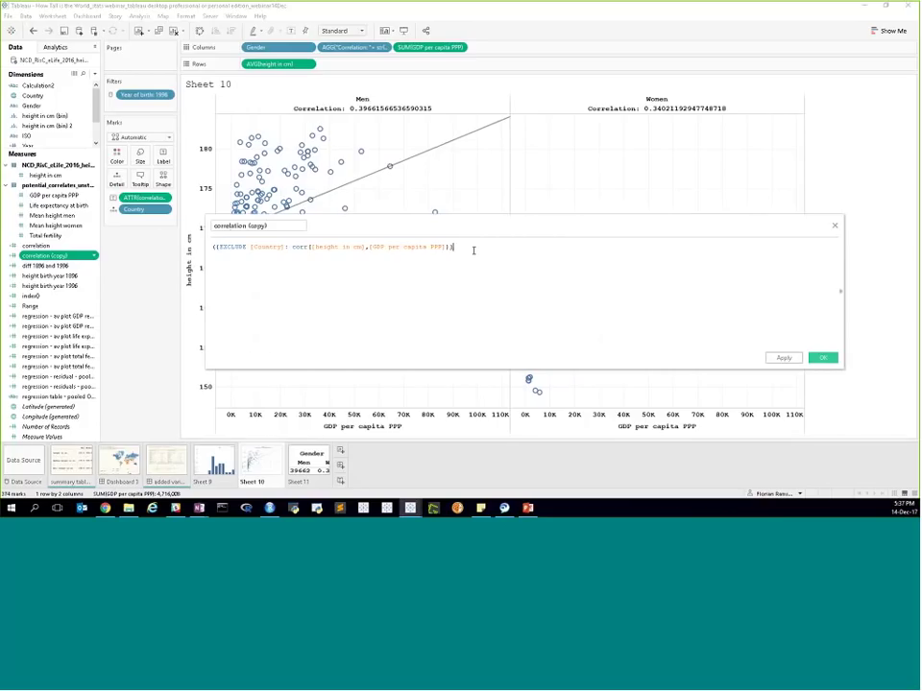
text()^2)
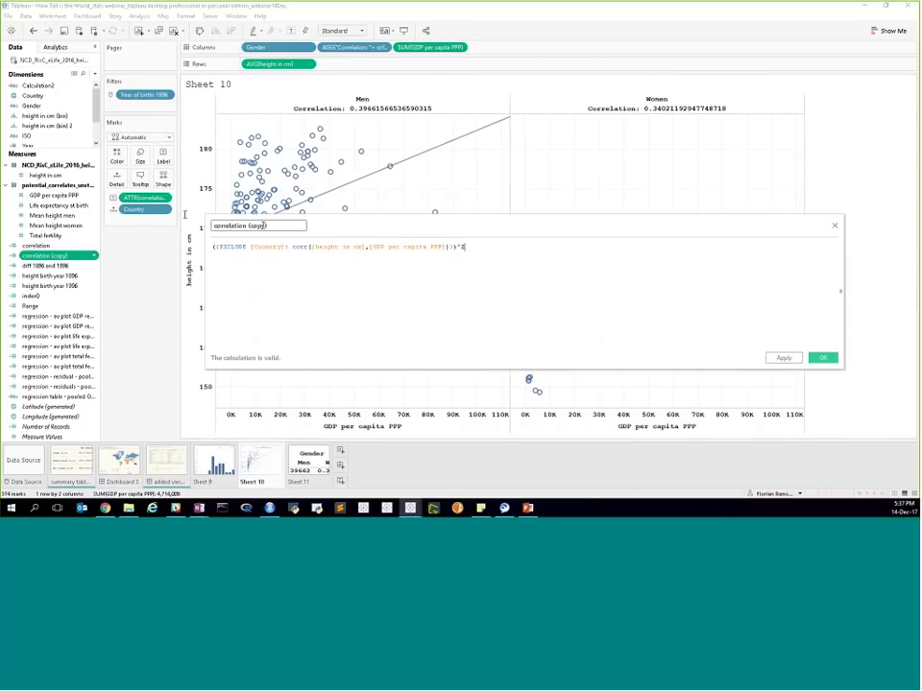
text(R2)
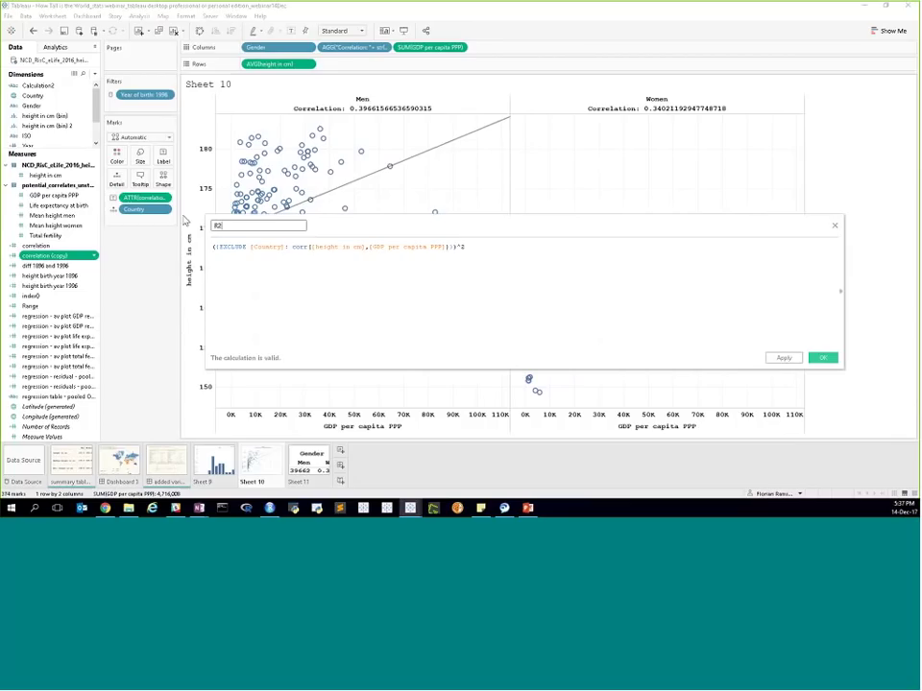
click(818, 358)
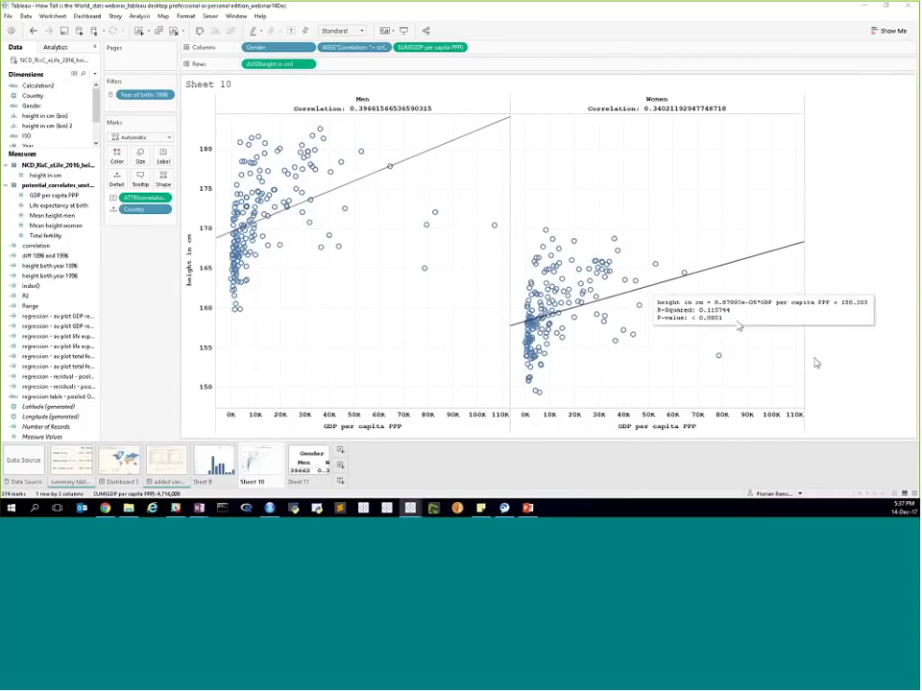
- Add R2 to the scatter plots' tooltips and show the tooltip of a country's point in the Men plot
click(35, 297)
drag(35, 297, 144, 177)
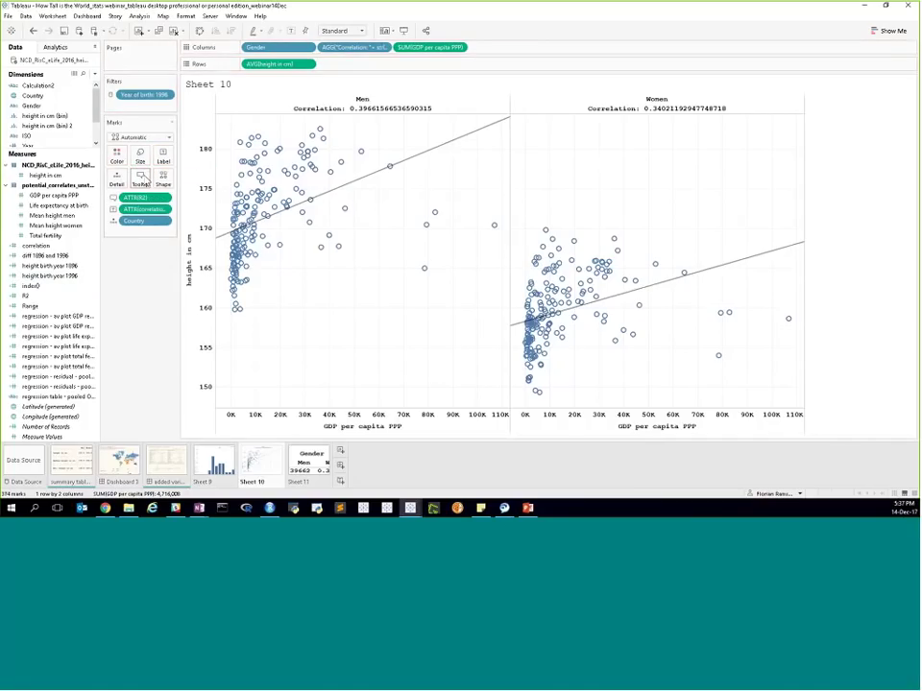
mouse_move(279, 249)
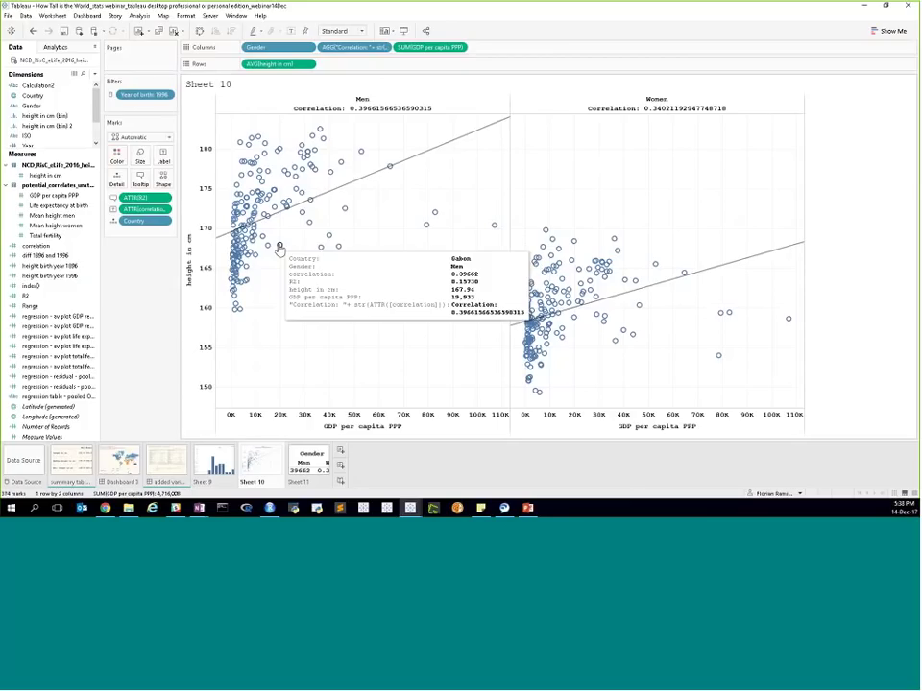
- Set the GDP per capita PPP axis to a logarithmic scale
mouse_move(475, 135)
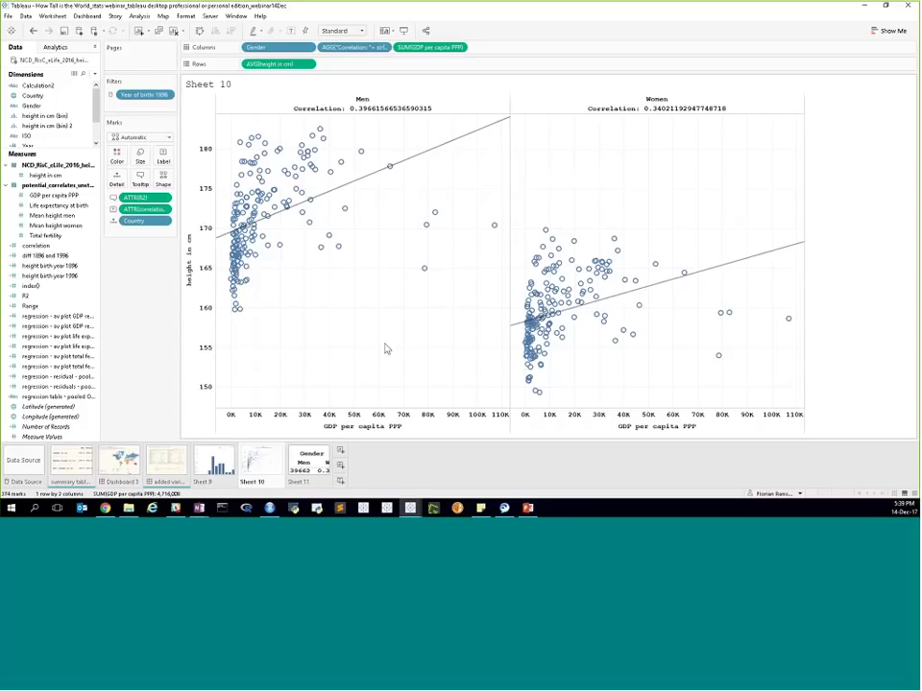
mouse_move(255, 256)
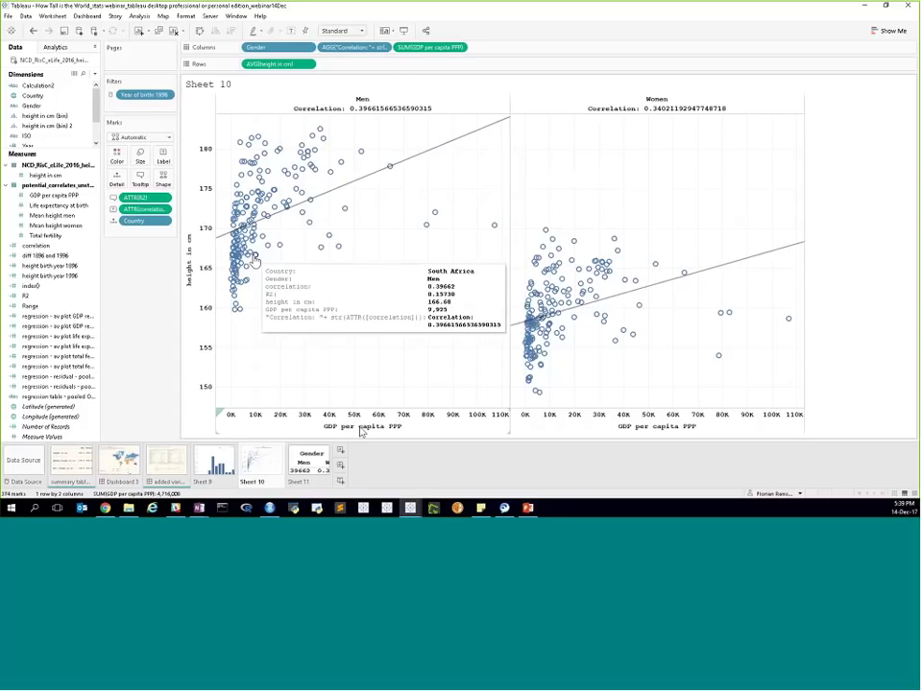
mouse_move(495, 229)
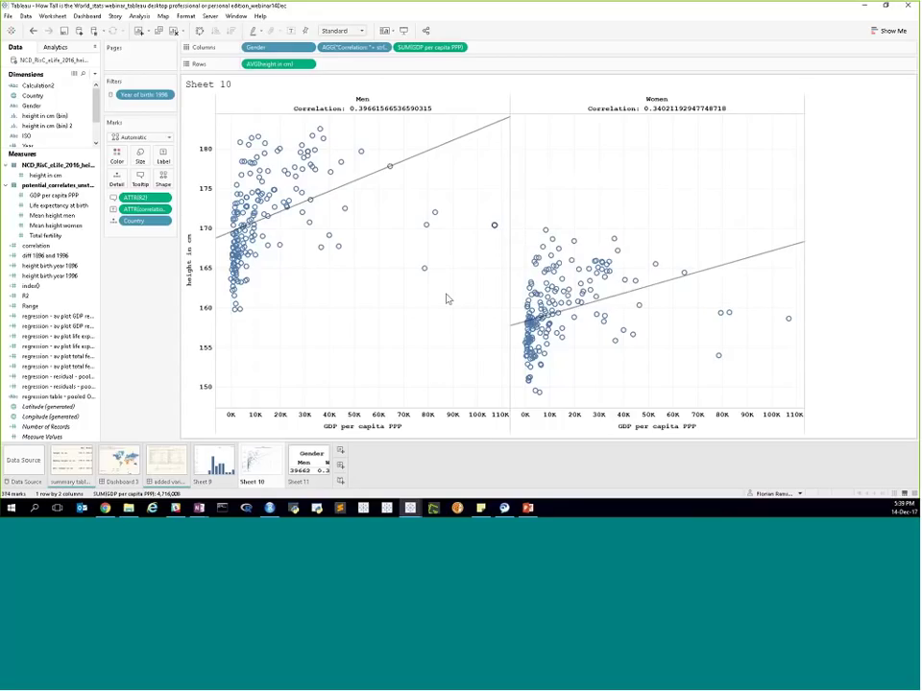
double_click(432, 426)
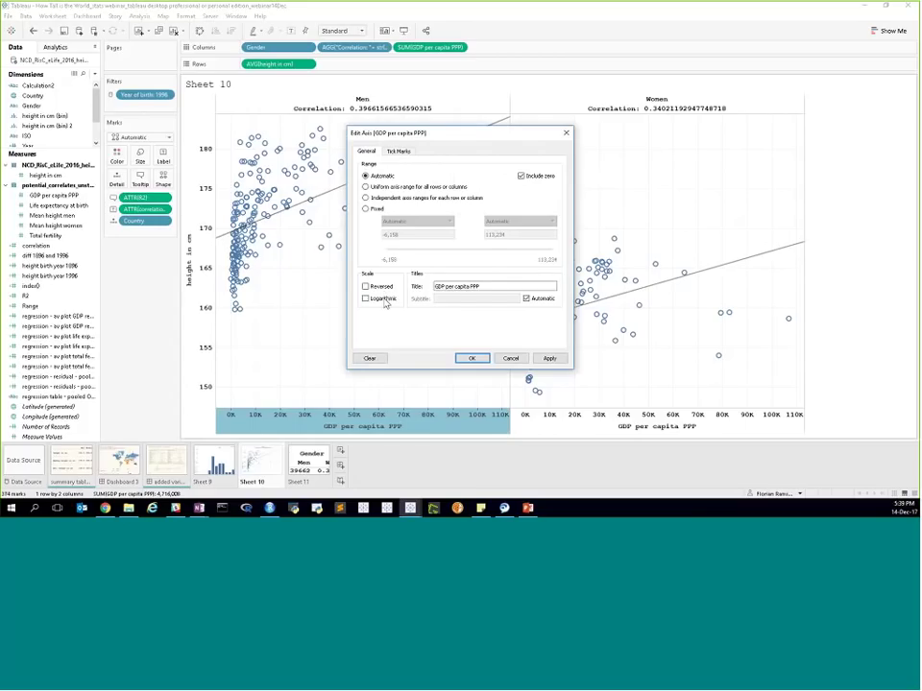
click(469, 358)
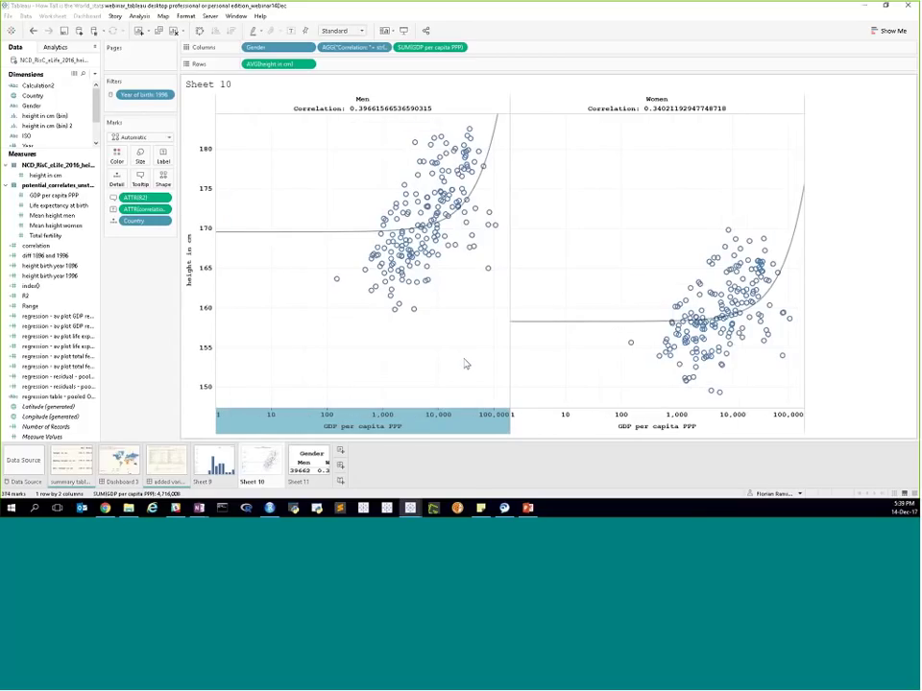
- Give the GDP per capita PPP axis a fixed range starting at 100
double_click(384, 423)
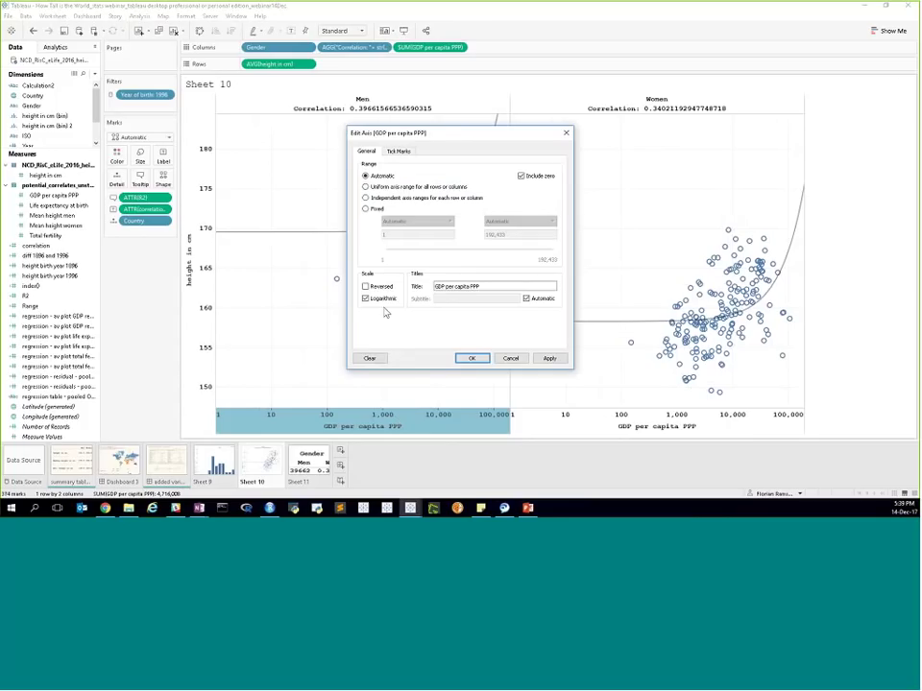
click(366, 209)
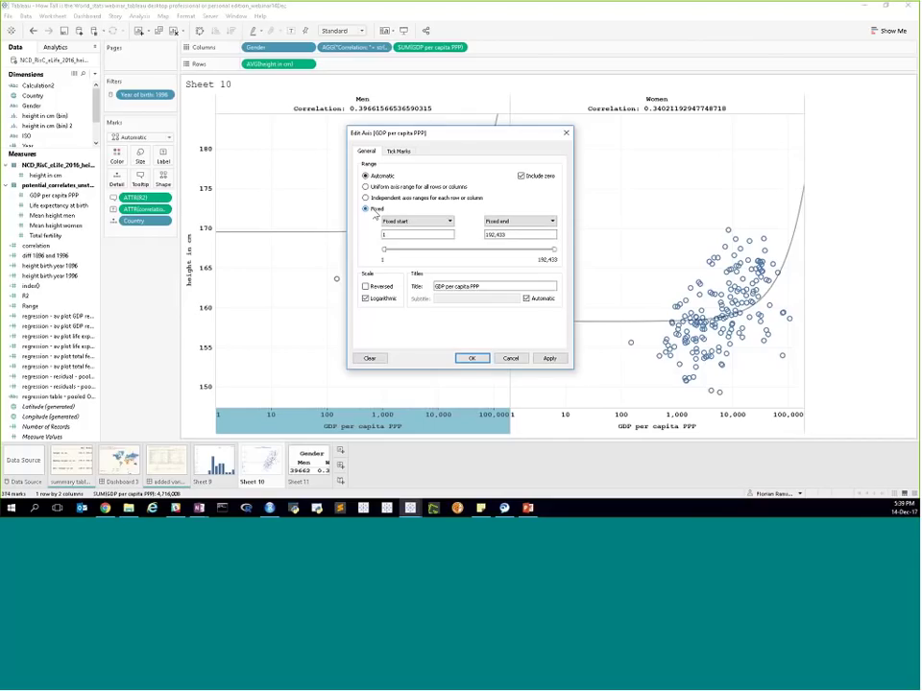
click(390, 234)
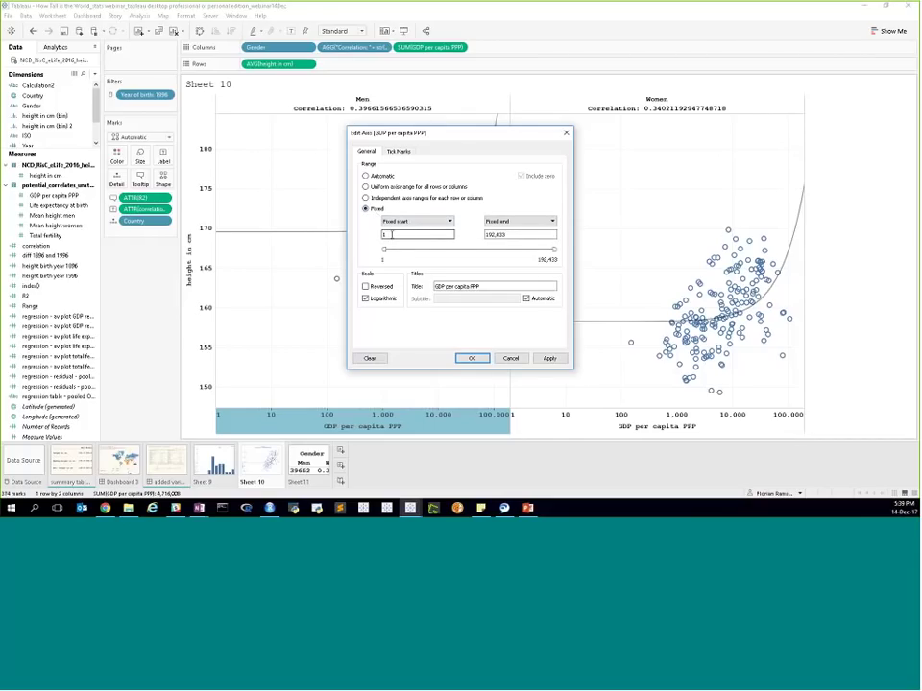
text(00)
click(472, 358)
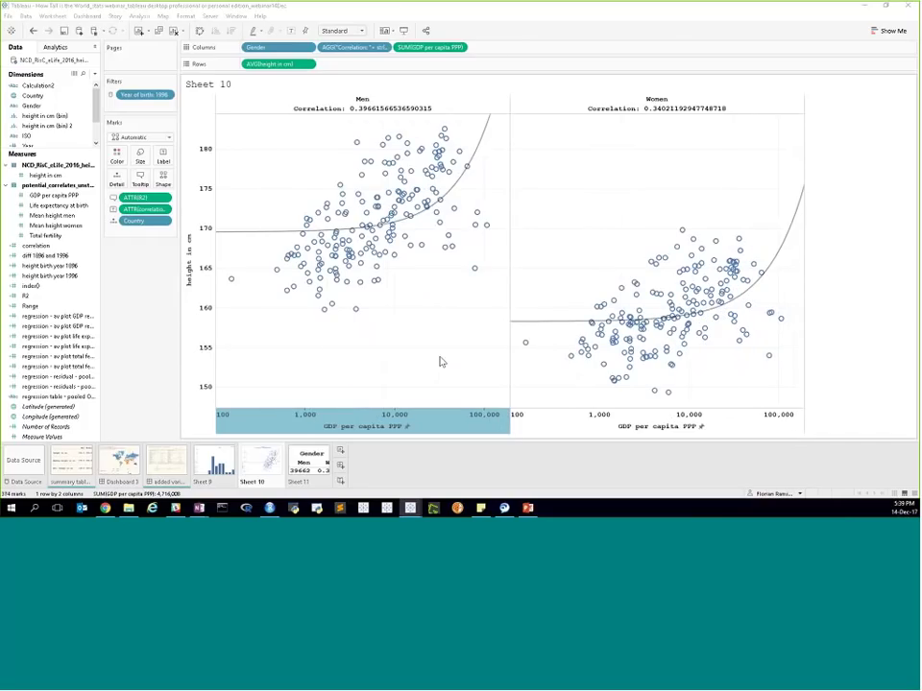
- Apply a logarithmic trend line to the Men and Women scatter plots
click(56, 48)
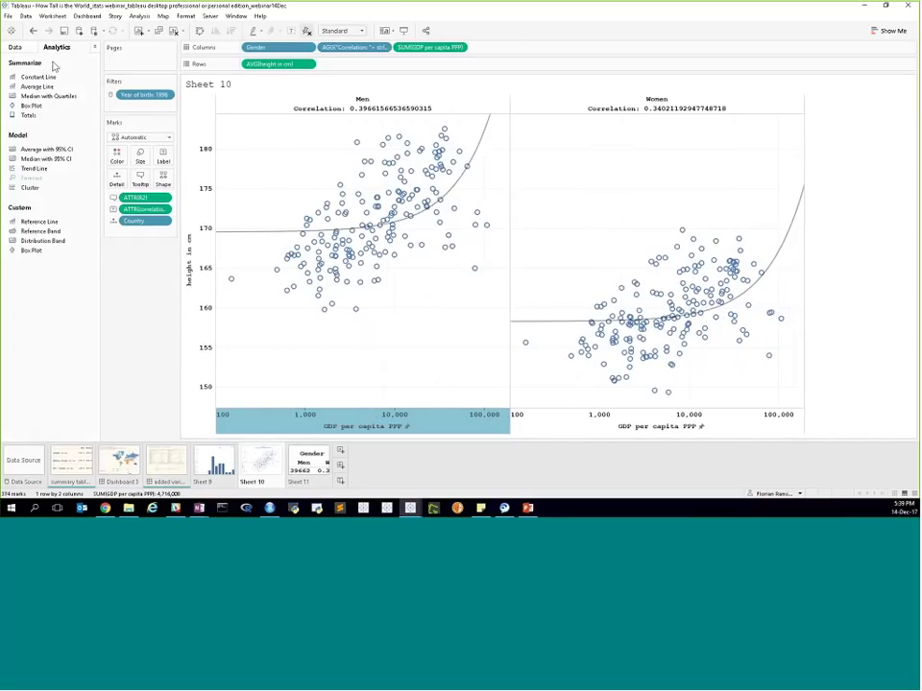
drag(45, 175, 321, 119)
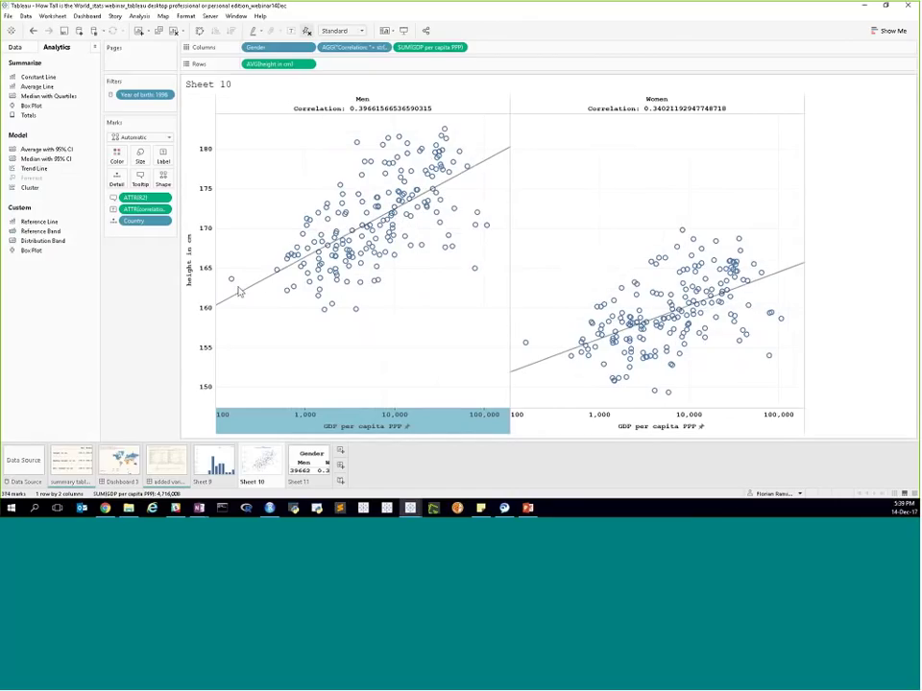
- Circle the intercept and the slope coefficient in the Men trend line's equation, and clear the annotations
mouse_move(248, 294)
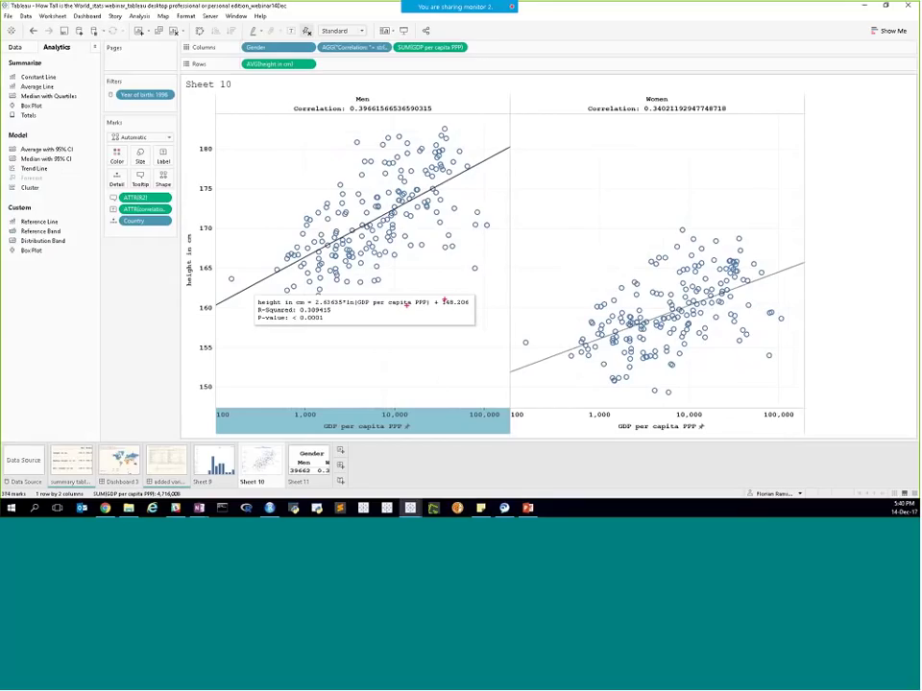
mouse_move(437, 299)
mouse_down()
mouse_move(472, 298)
mouse_move(451, 310)
mouse_move(434, 300)
mouse_up()
mouse_move(315, 301)
mouse_down()
mouse_move(327, 310)
mouse_move(351, 304)
mouse_move(317, 297)
mouse_up()
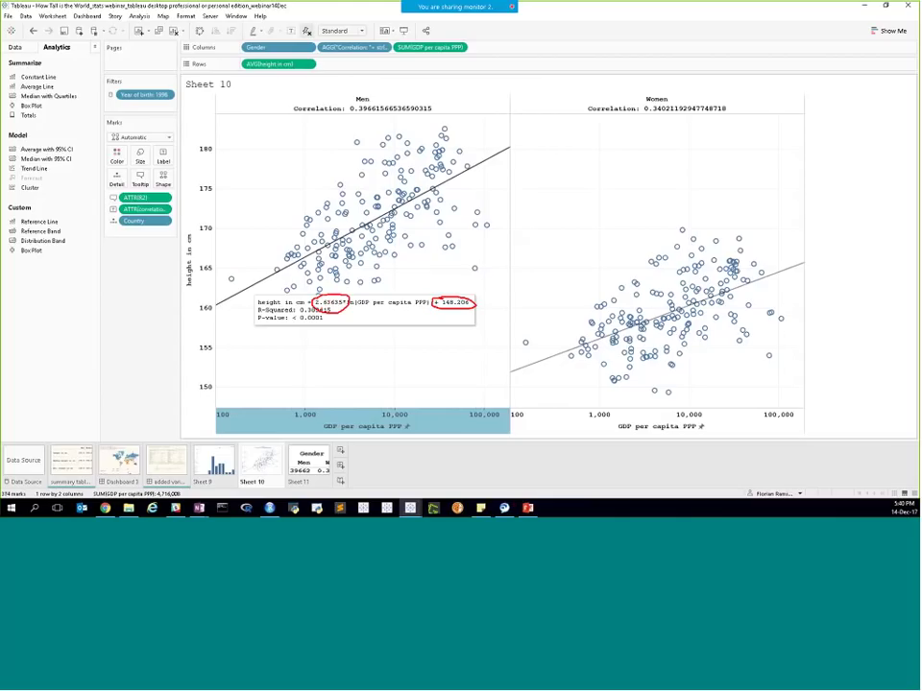
key(Escape)
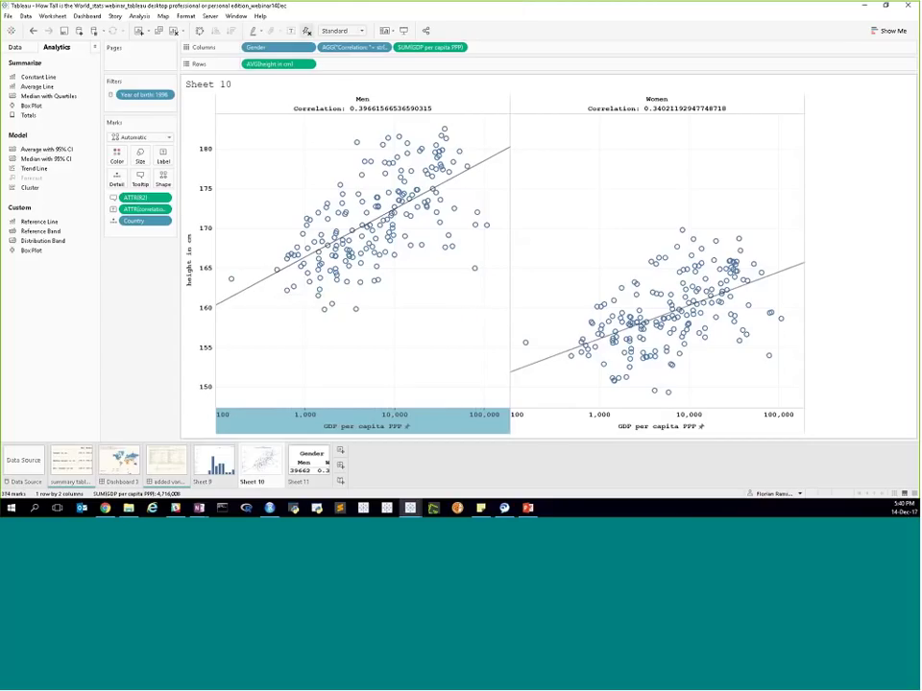
- Switch to the PowerPoint presentation and show slide 5, Simple Linear Regression
key(alt+Tab)
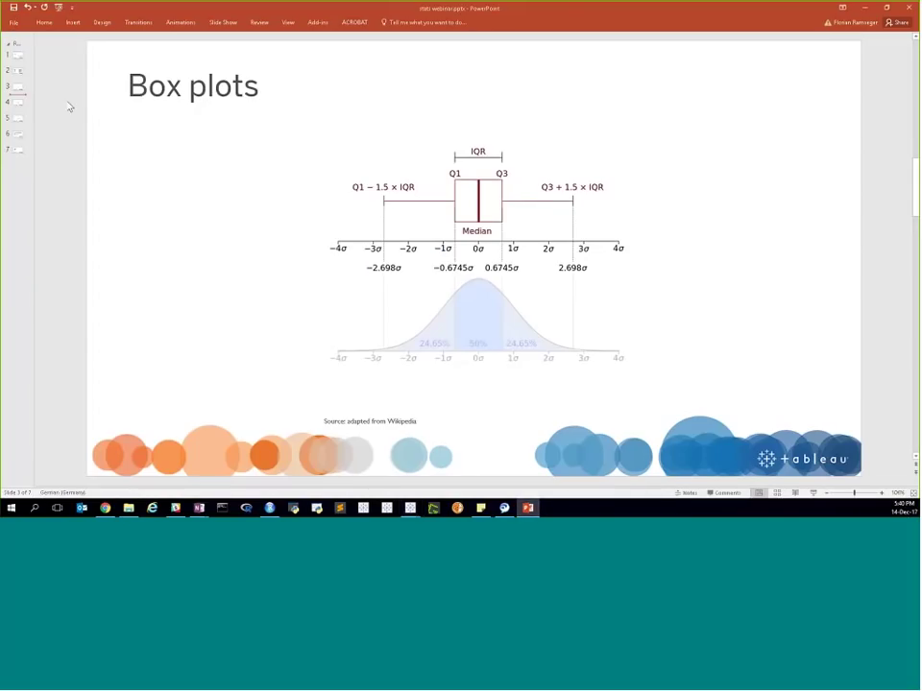
click(18, 119)
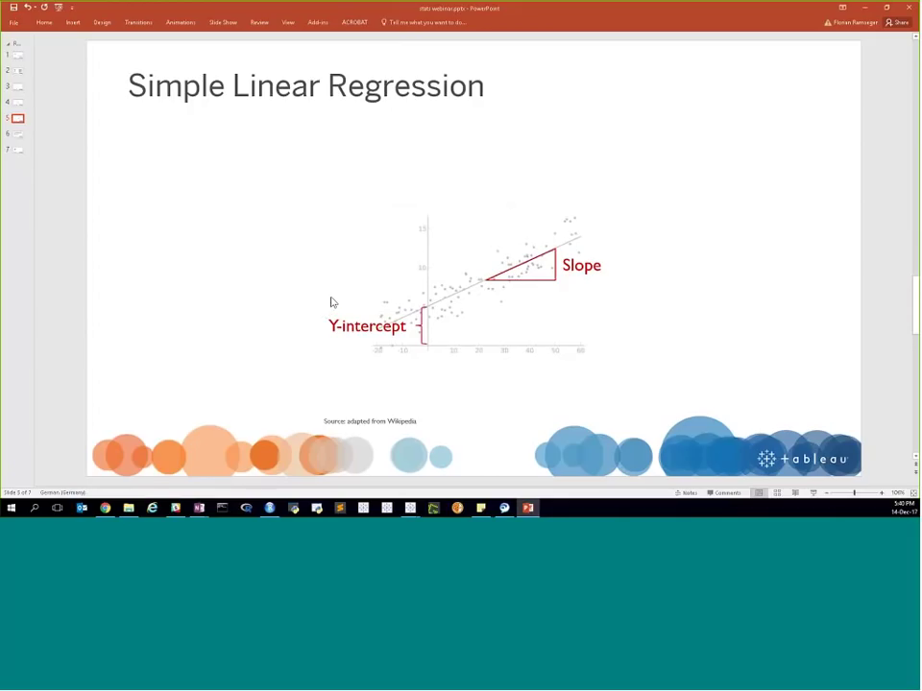
- Switch back to Tableau and inspect the equation of the Men scatter plot's trend line
key(alt+Tab)
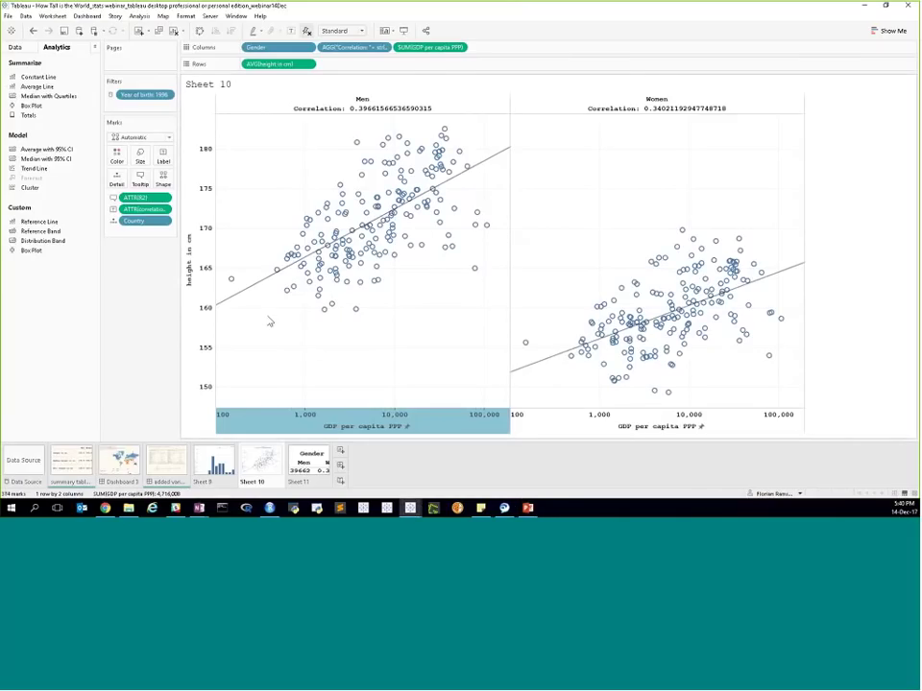
mouse_move(255, 293)
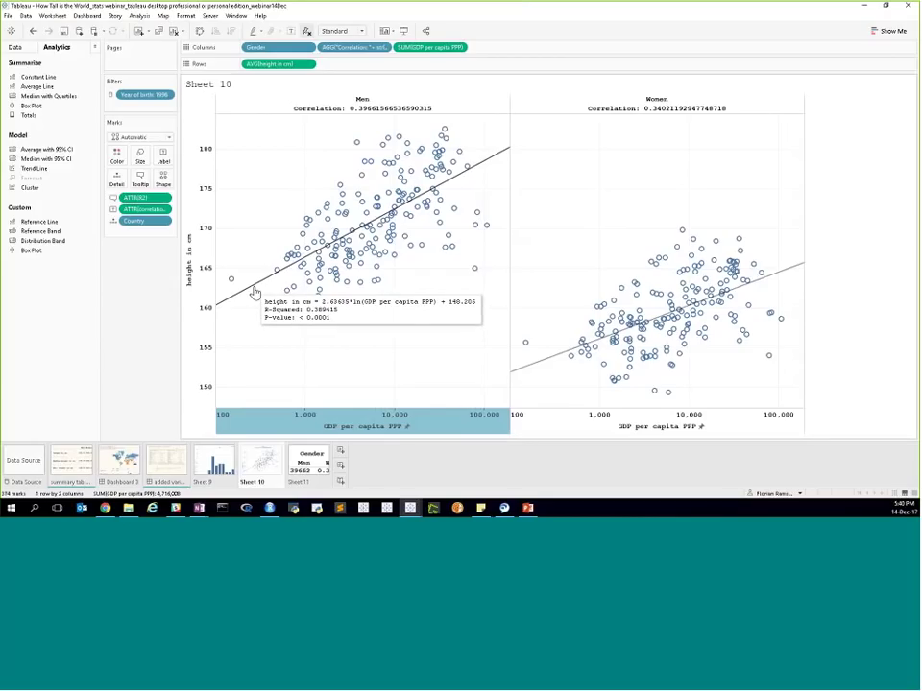
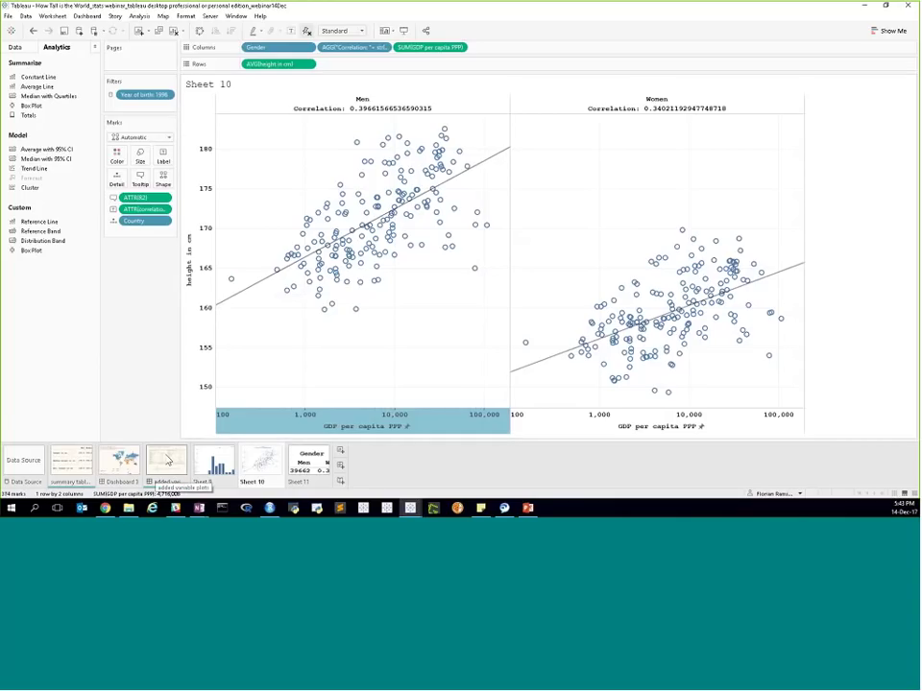
- Open the added variable plots dashboard and bring up the v2 workbook's Multiple Regression - Pooled Model sheet
click(168, 460)
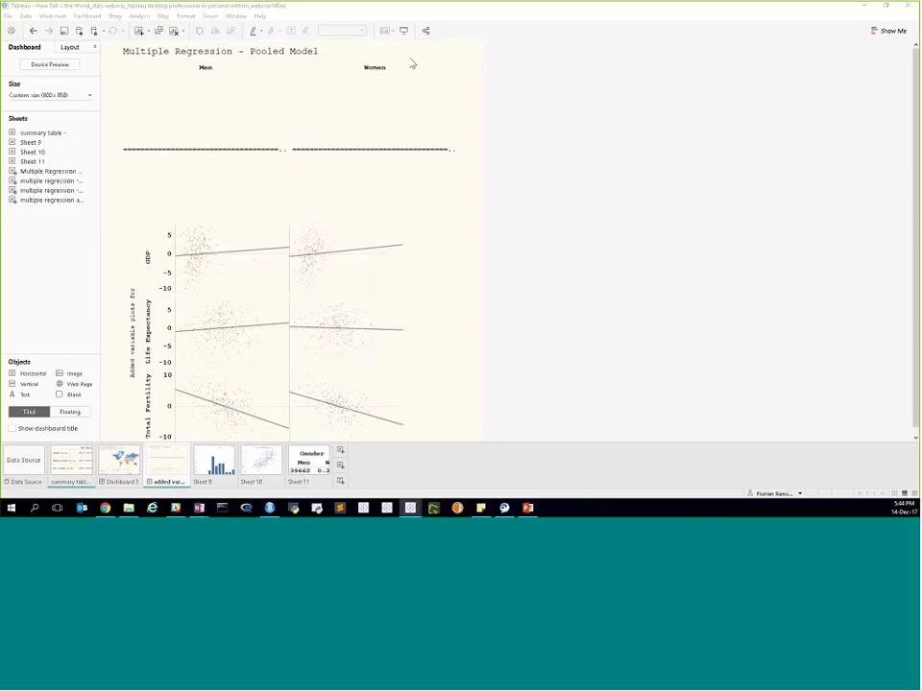
drag(491, 55, 482, 56)
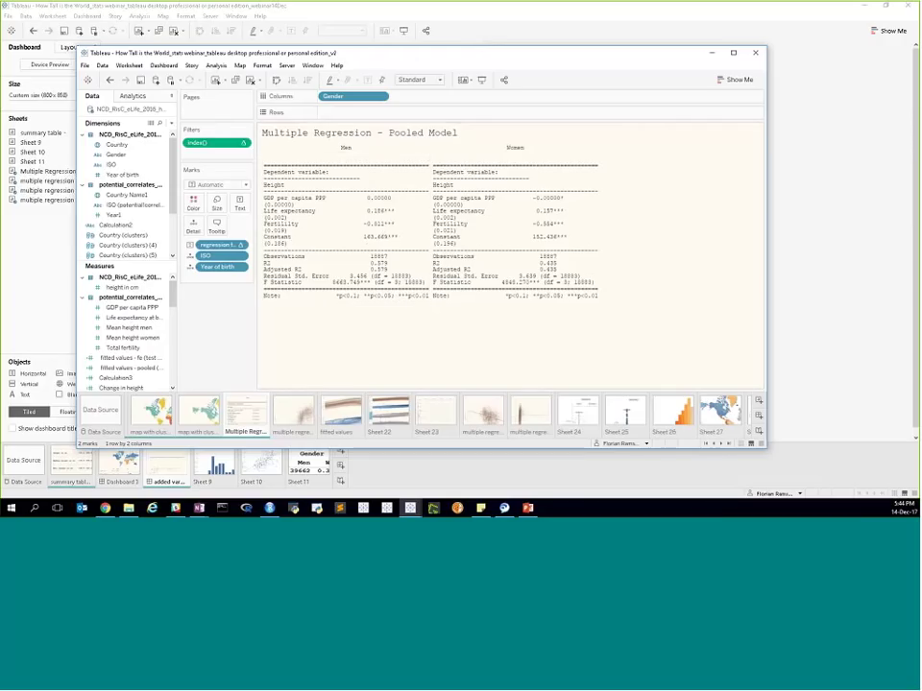
- Switch to RStudio, highlight the library(Rserve) and Rserve() commands in the console, and return to Tableau
click(269, 509)
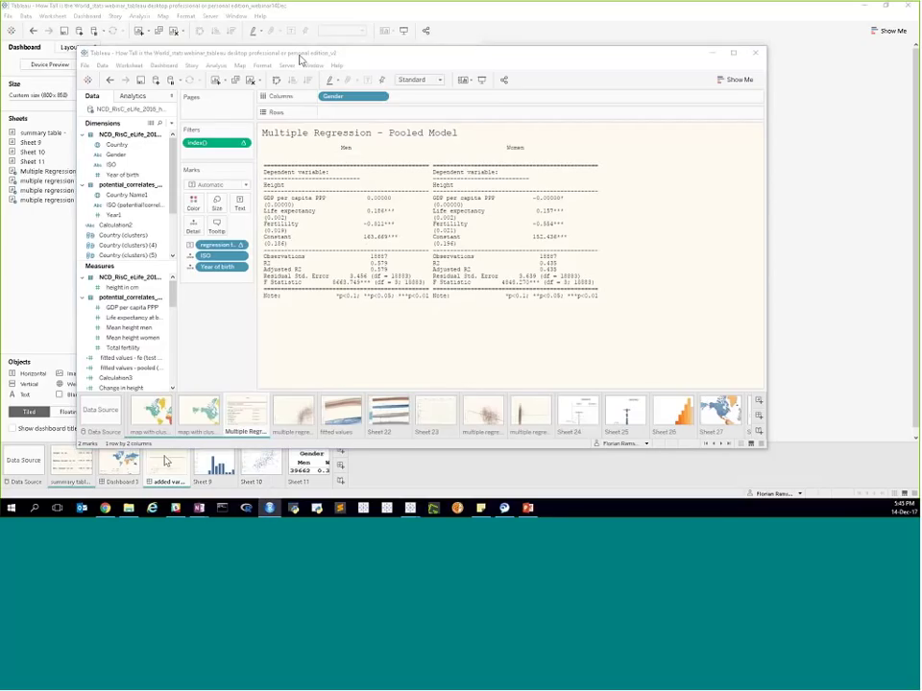
key(alt+Tab)
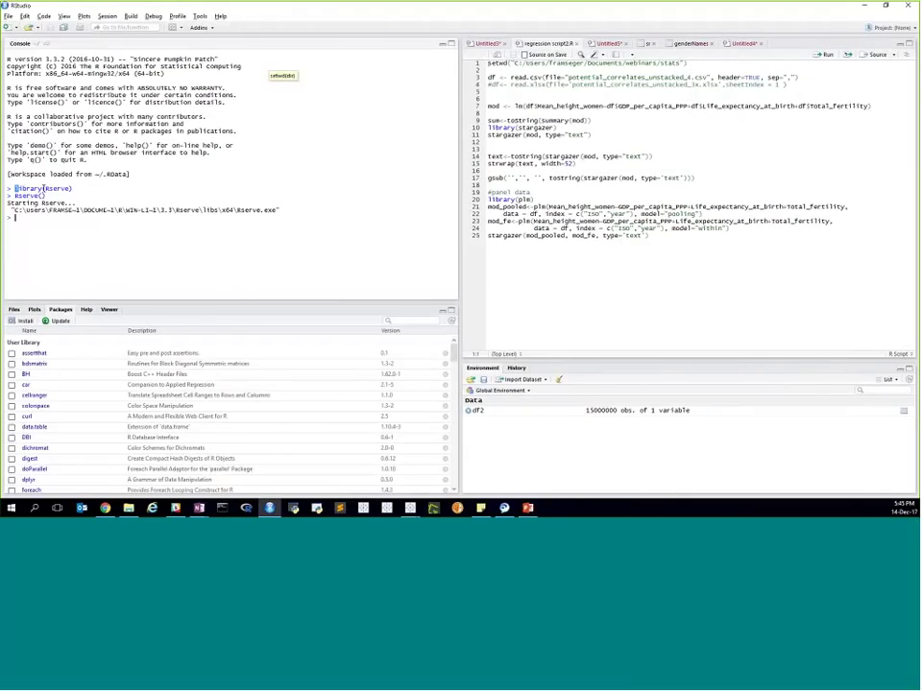
drag(17, 188, 73, 191)
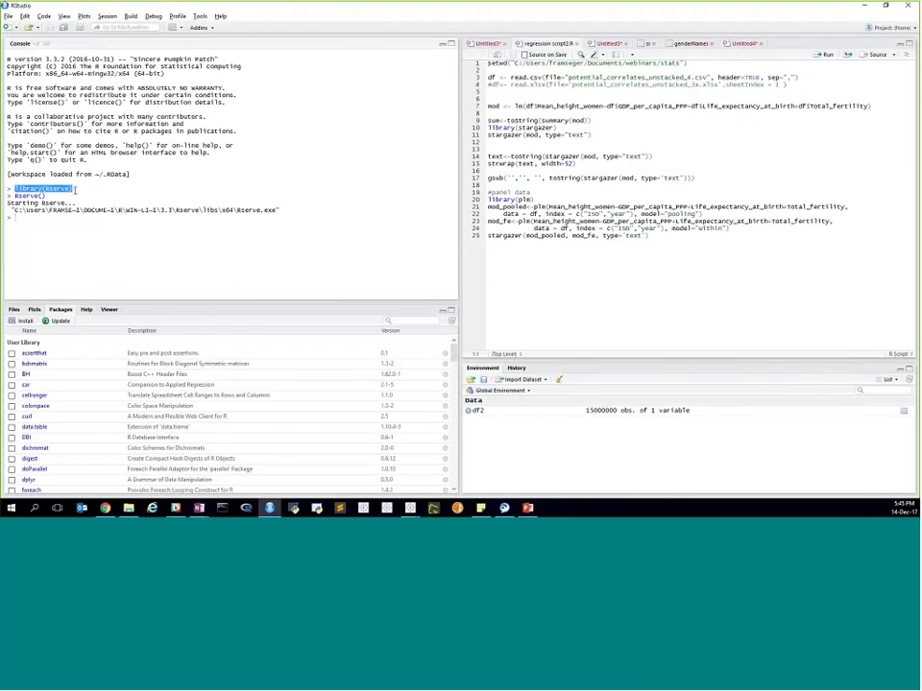
text(https://www.moo.com/uk/)
click(81, 192)
drag(112, 209, 82, 188)
key(BackSpace)
key(ctrl)
click(46, 196)
drag(46, 196, 14, 196)
click(867, 6)
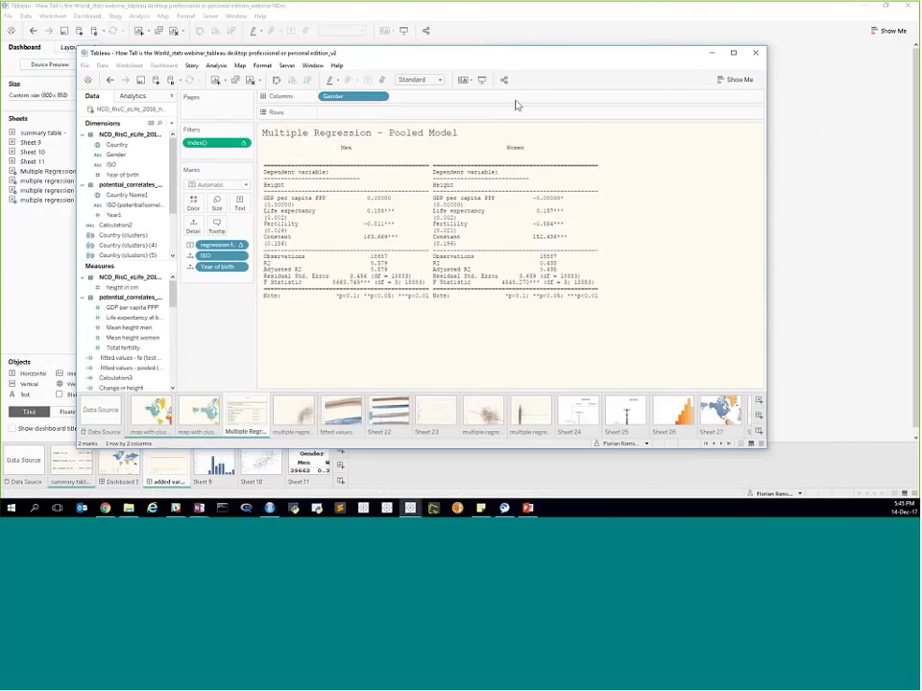
- Confirm the external service connection to server localhost on port 6311
click(336, 65)
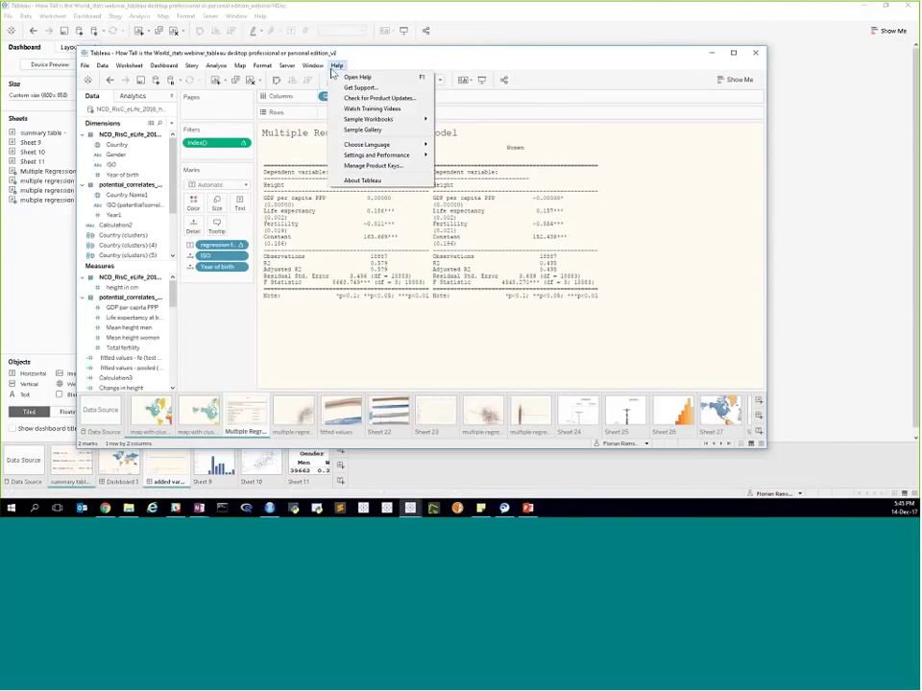
mouse_move(403, 155)
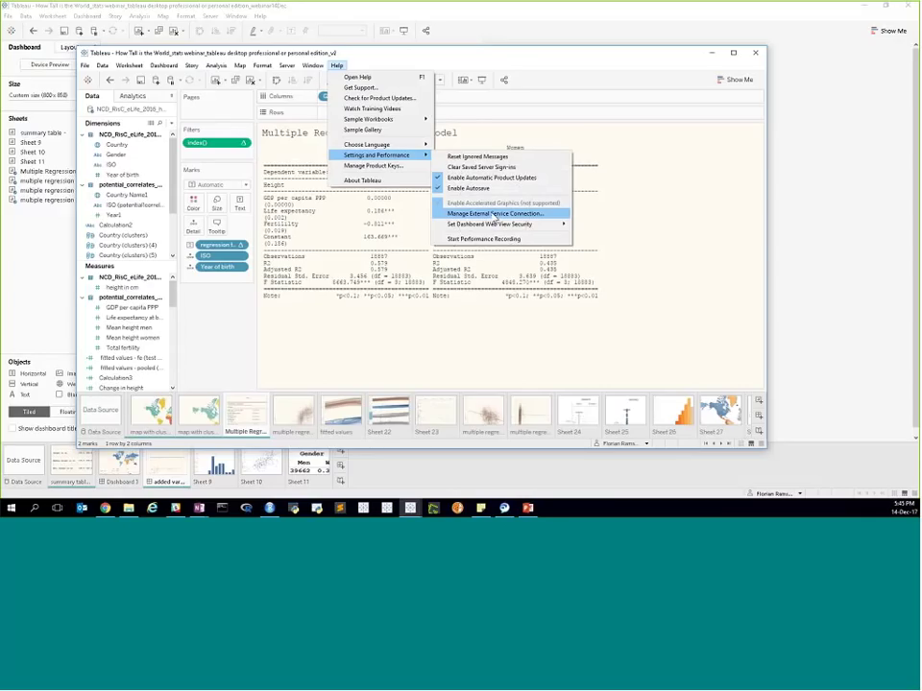
click(494, 215)
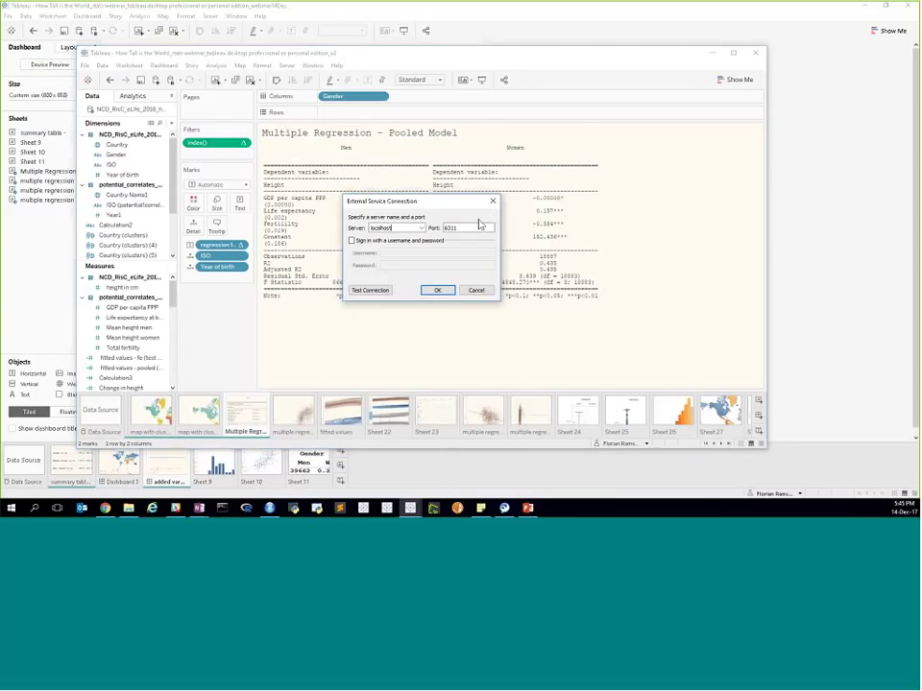
click(443, 289)
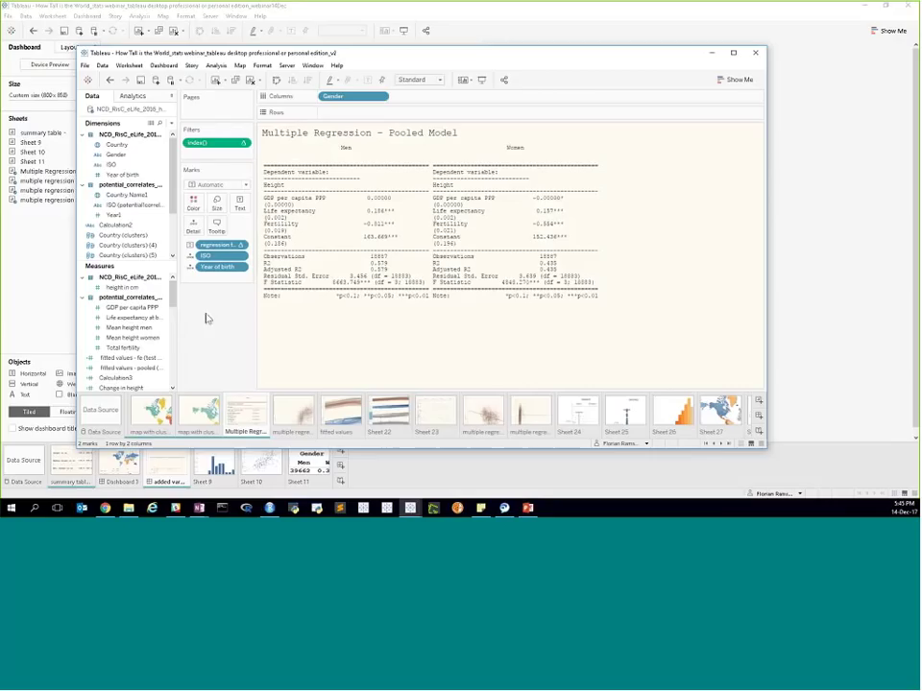
- Widen the list of fields and open the calculated field "regression table - pooled OLS" for editing
drag(172, 298, 205, 340)
right_click(195, 379)
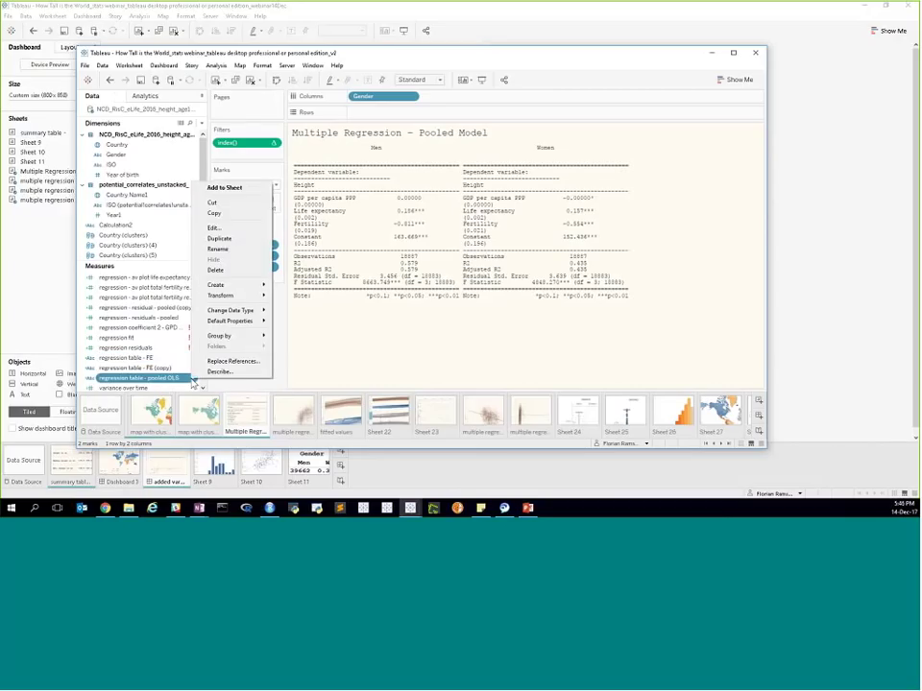
click(223, 229)
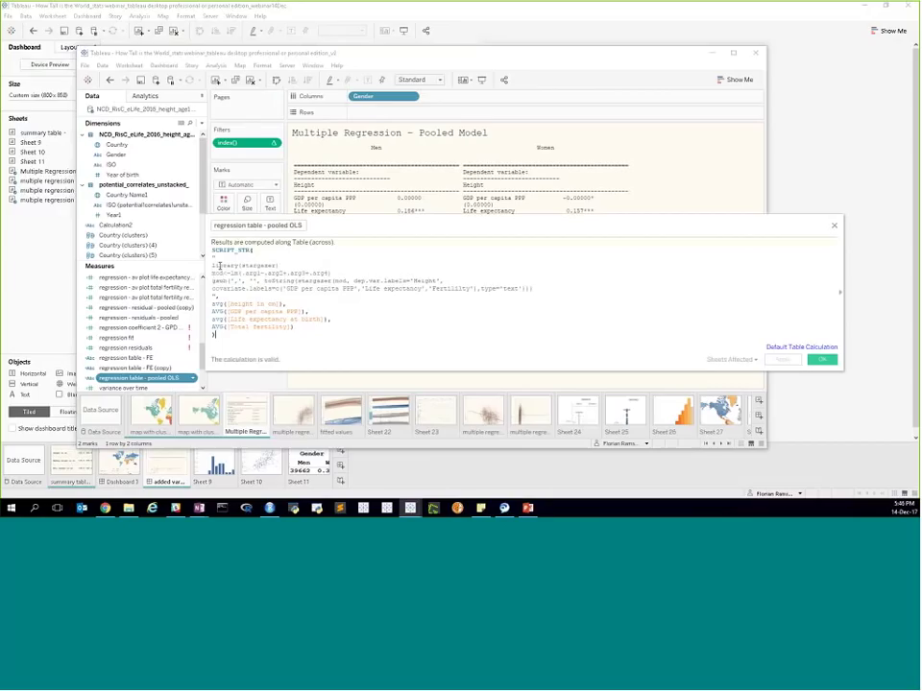
- Highlight the lm model formula in the R script and the averaged fields passed to it as arguments
drag(212, 274, 294, 275)
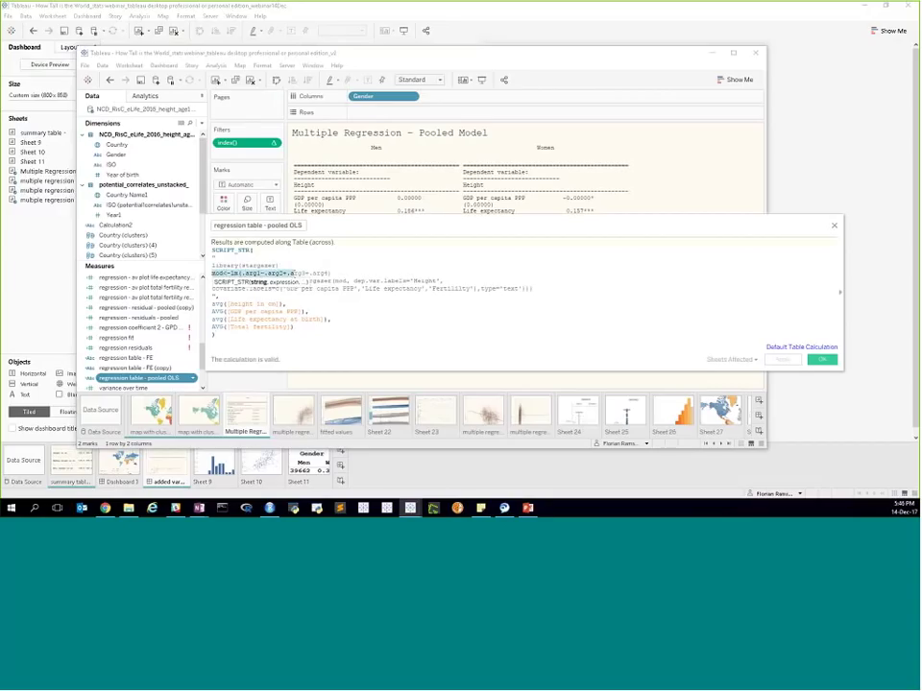
click(324, 288)
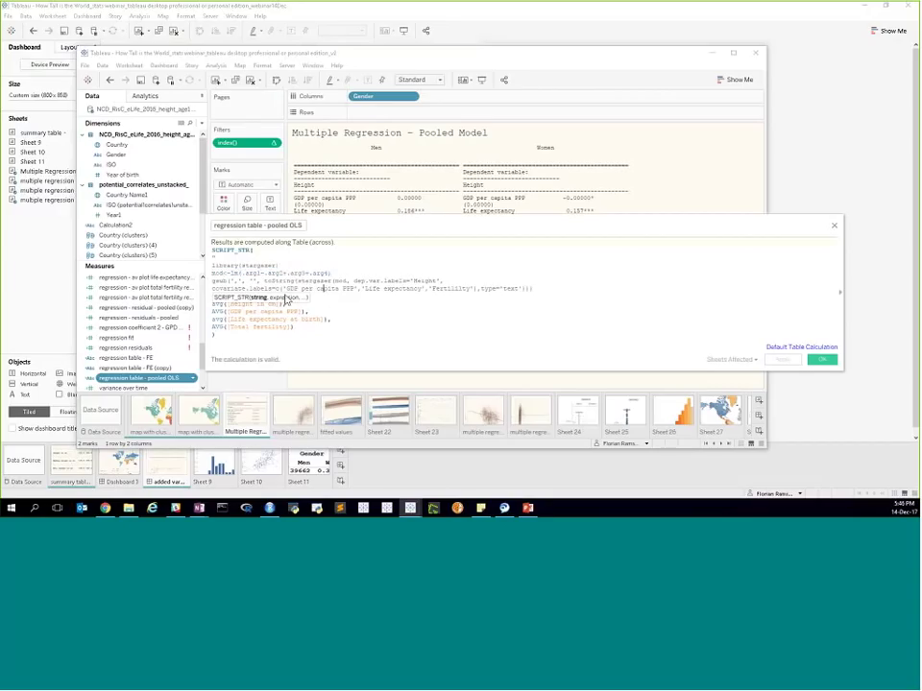
click(247, 274)
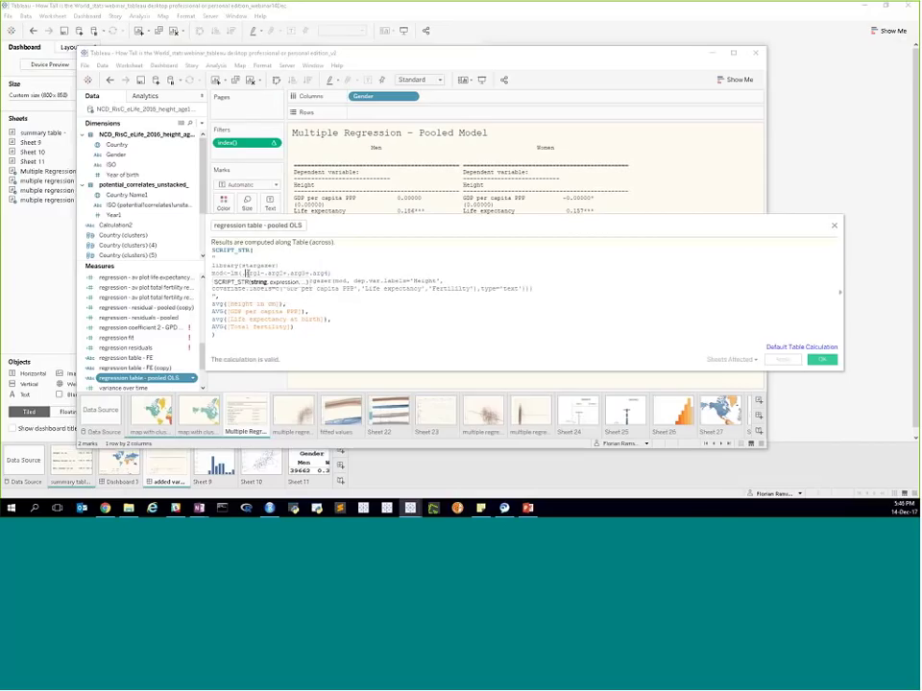
drag(246, 274, 328, 274)
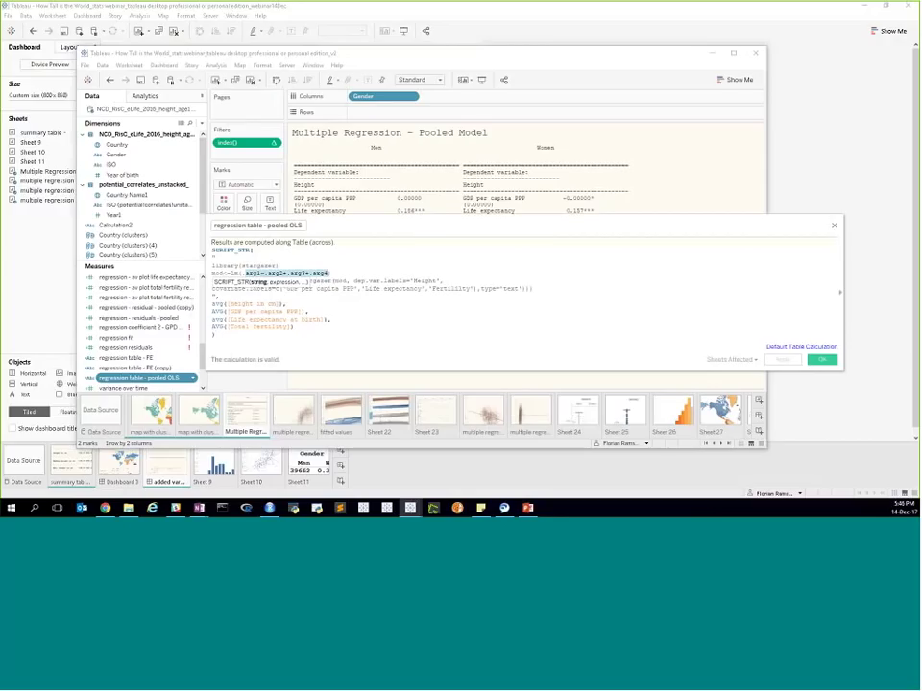
drag(212, 303, 302, 344)
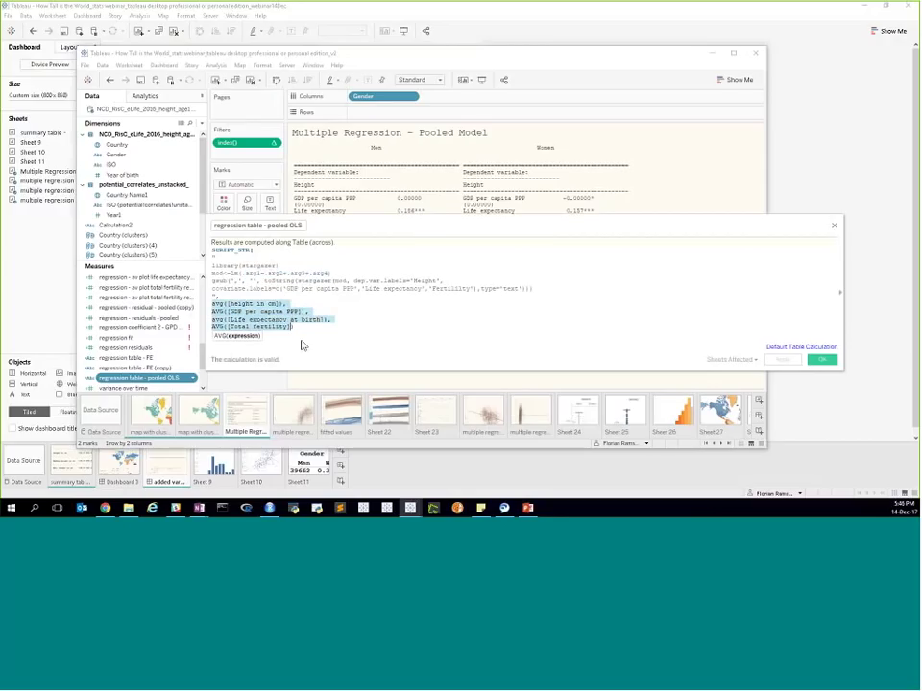
click(243, 309)
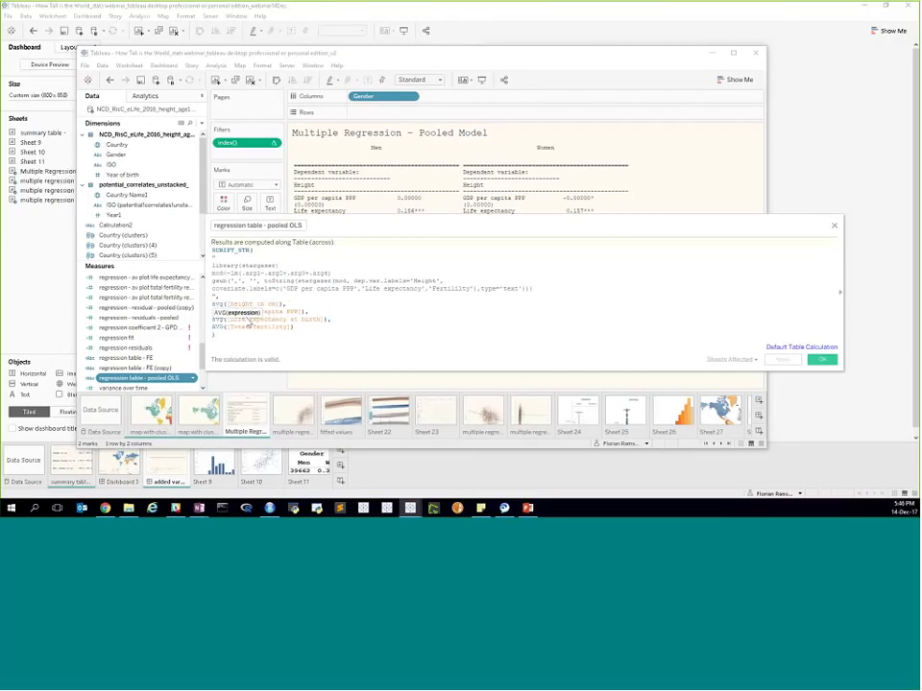
- Highlight the stargazer library and the SCRIPT_STR function in the calculation, and close the calculation editor
click(245, 289)
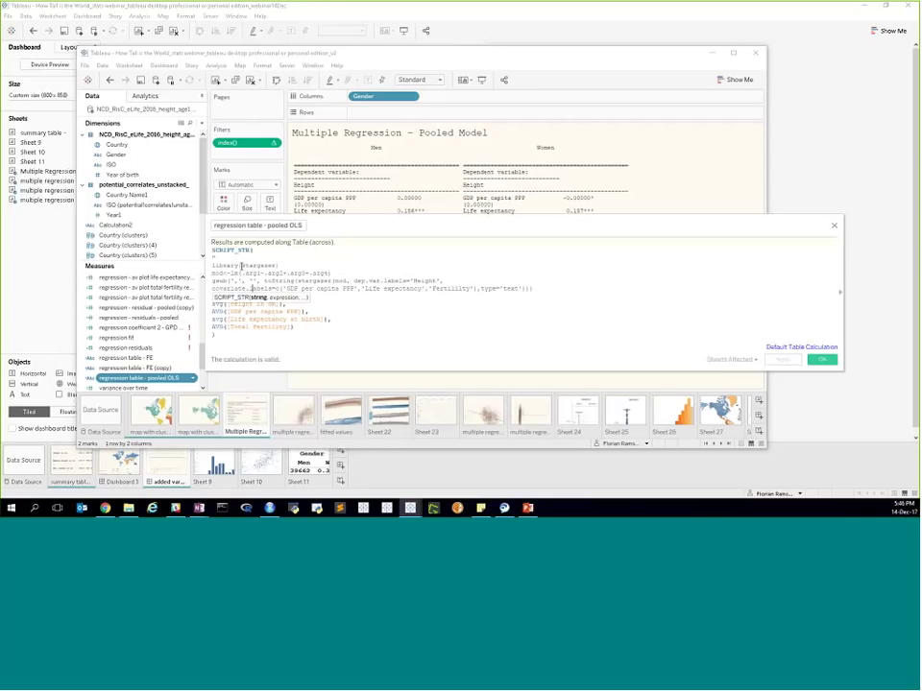
drag(241, 265, 278, 268)
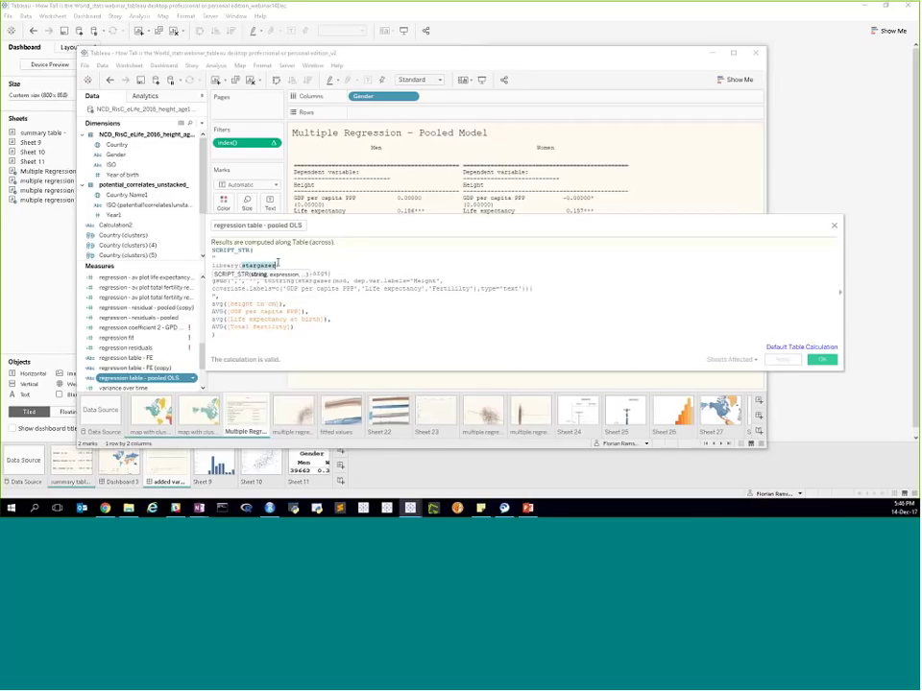
click(277, 266)
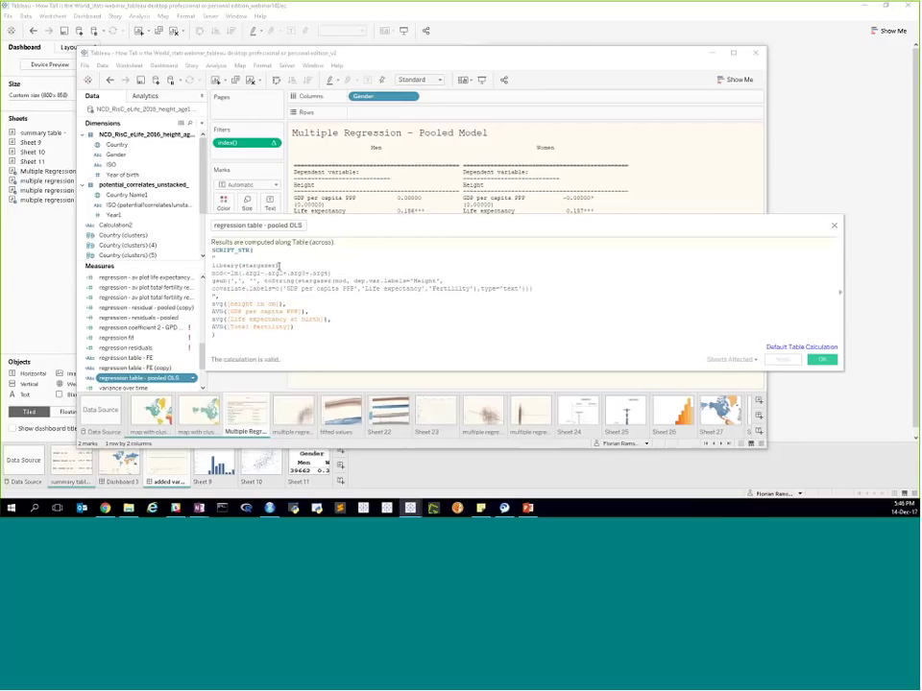
click(215, 249)
double_click(240, 250)
click(819, 359)
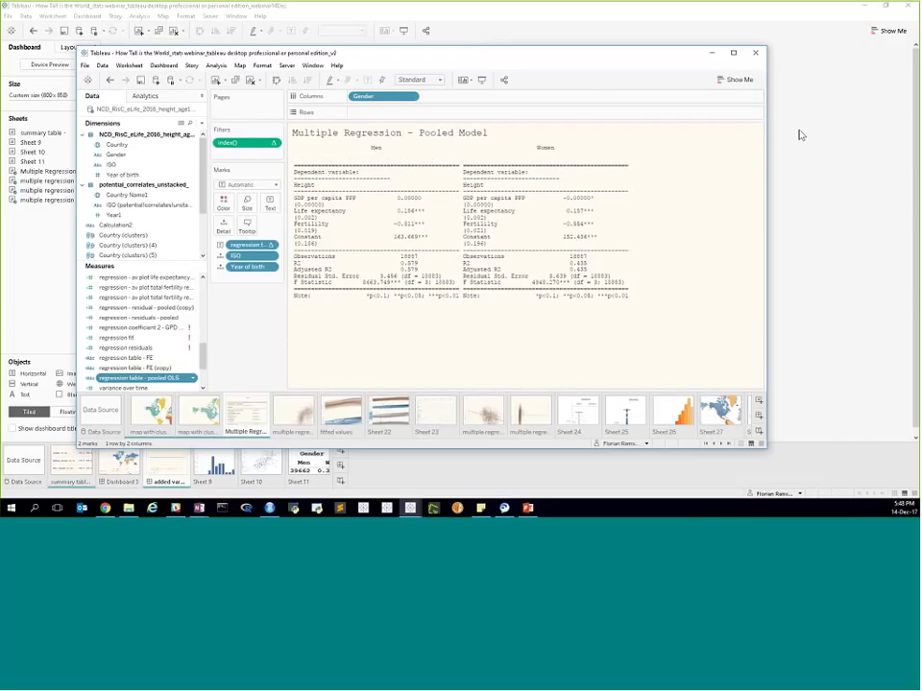
- Switch back to the webinar14Dec workbook and examine the added variable plots for GDP, Life Expectancy and Total Fertility
key(alt+Tab)
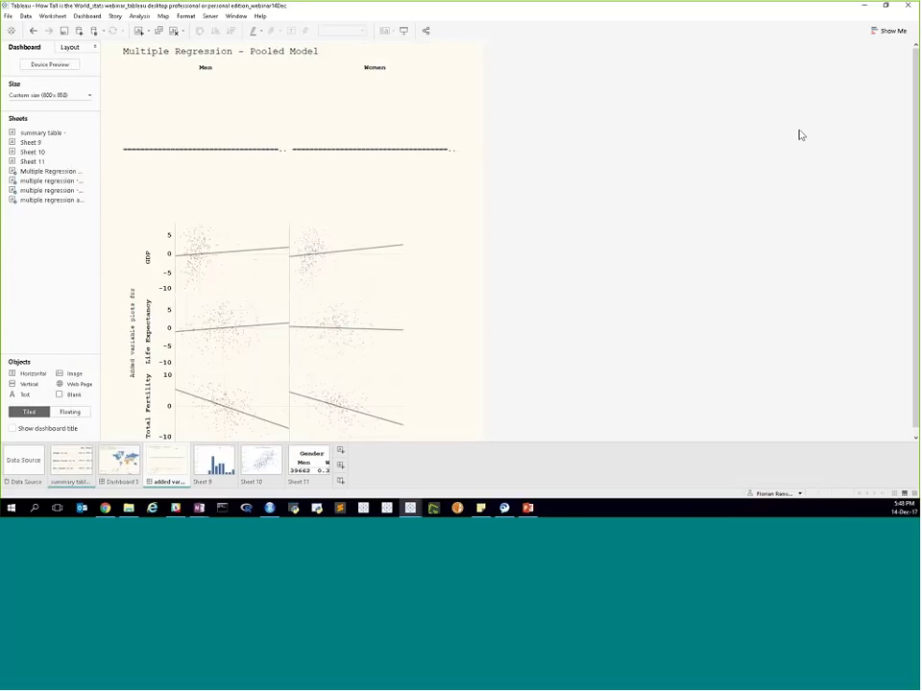
scroll(801, 135, down, 1)
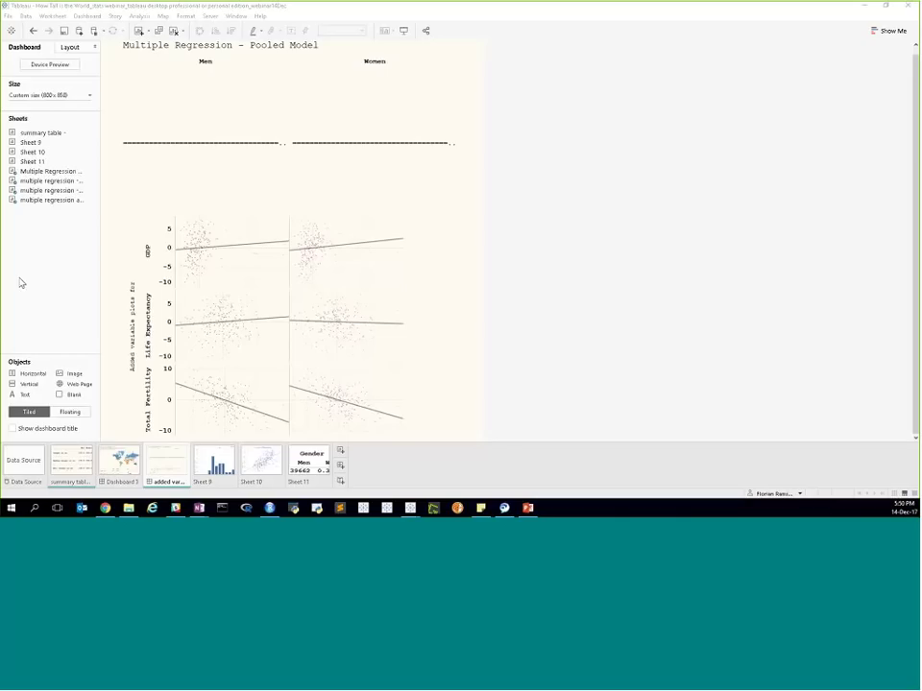
- Create a new worksheet charting average height in cm by Year of birth, without the year filter
click(341, 450)
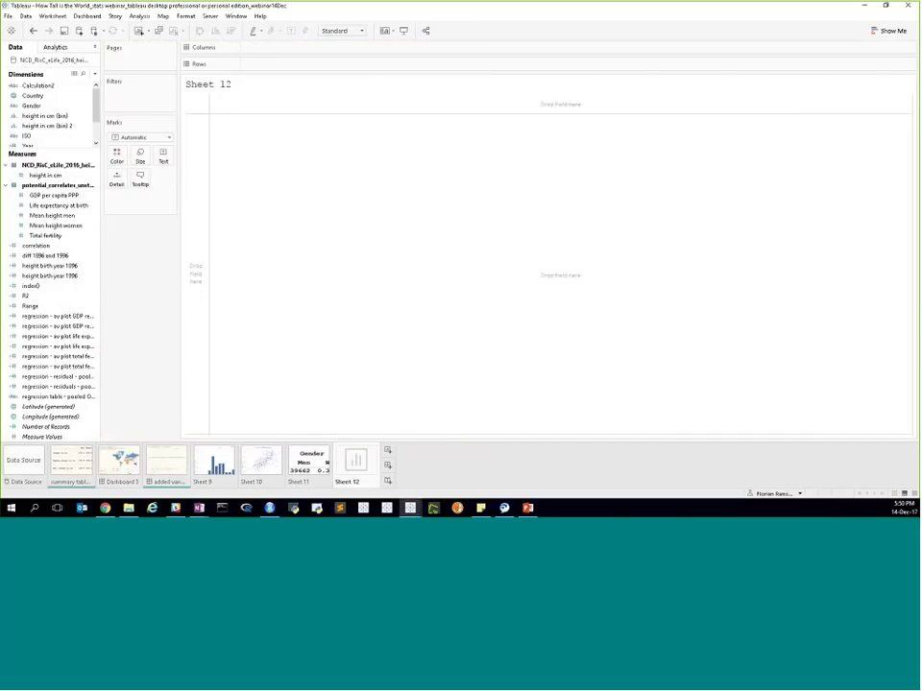
drag(43, 175, 189, 206)
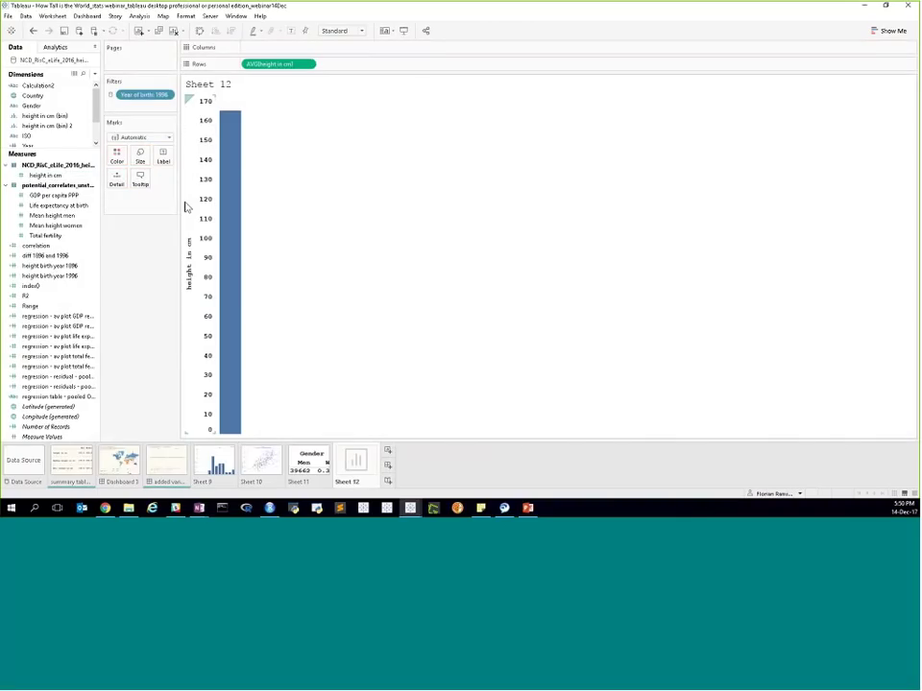
drag(147, 102, 271, 55)
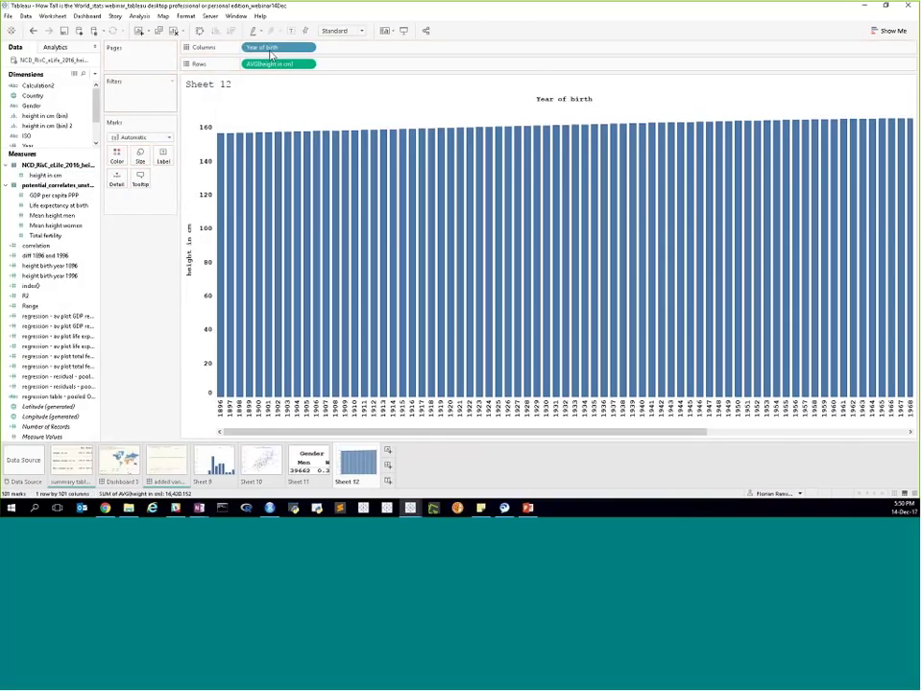
- Fit the height chart to Entire View and change its mark type to Line
click(362, 32)
click(355, 70)
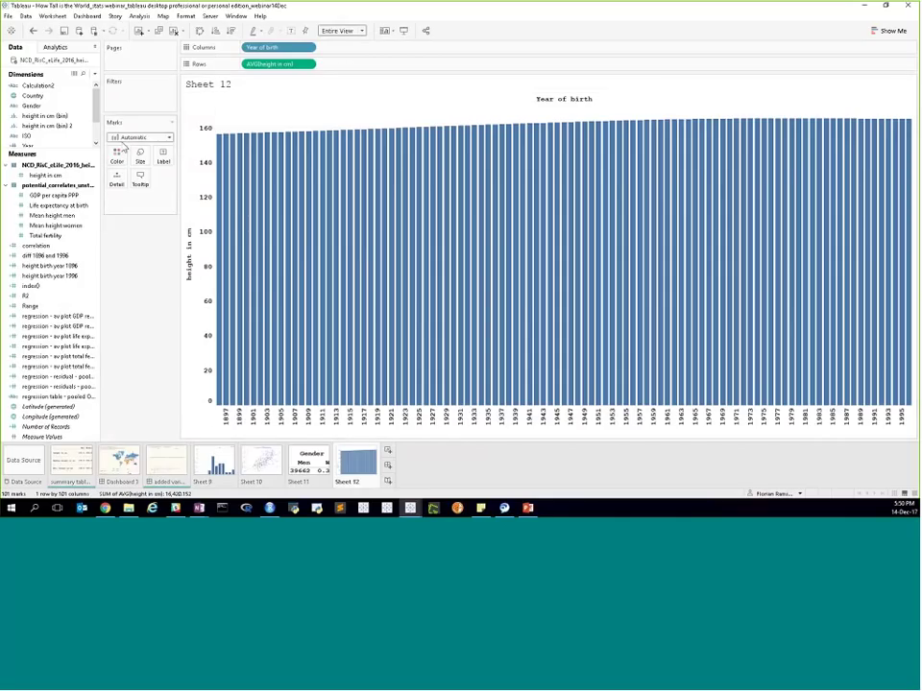
click(141, 137)
click(137, 169)
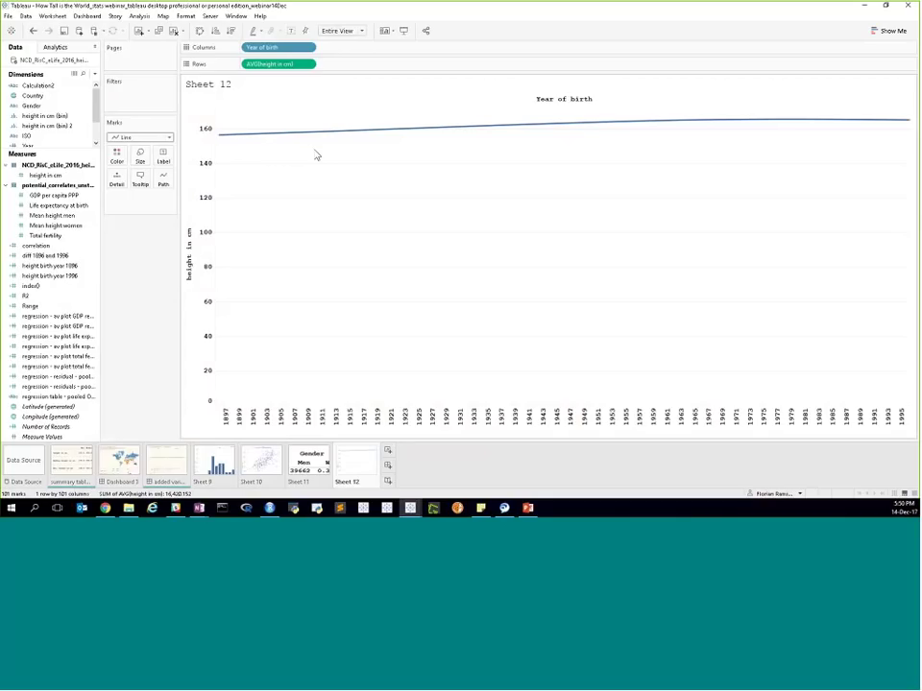
- Exclude zero from the range of the height in cm axis
double_click(203, 146)
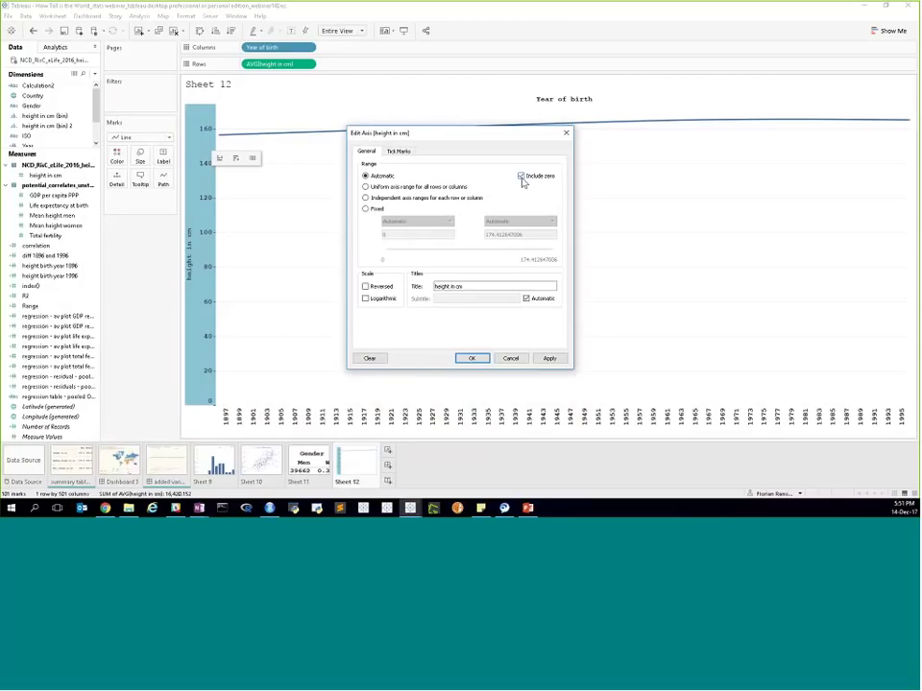
click(522, 179)
click(471, 358)
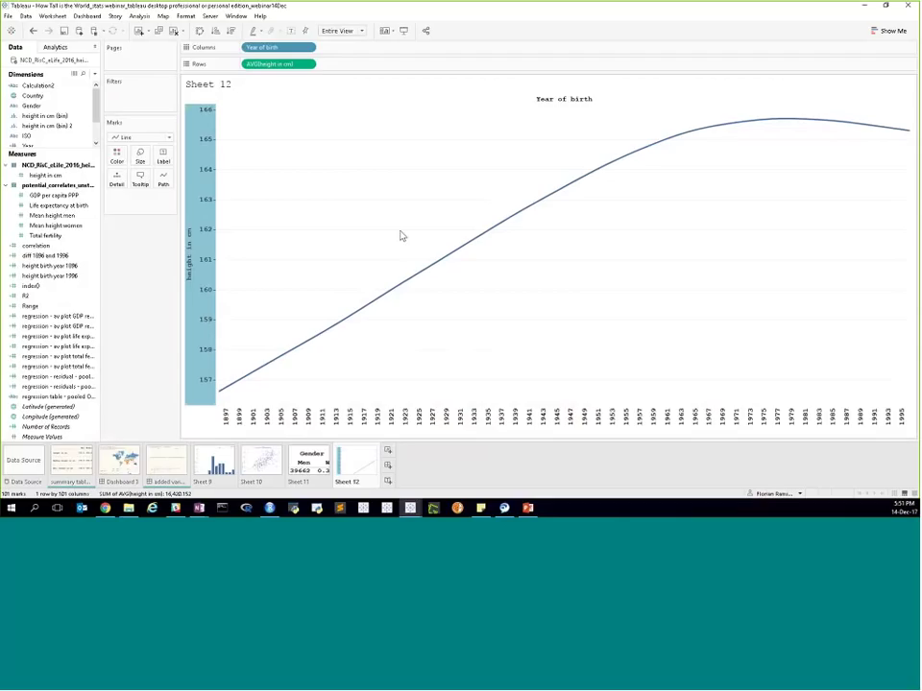
- Split the height line chart into separate columns by Gender, and remove Gender from the chart again
click(41, 106)
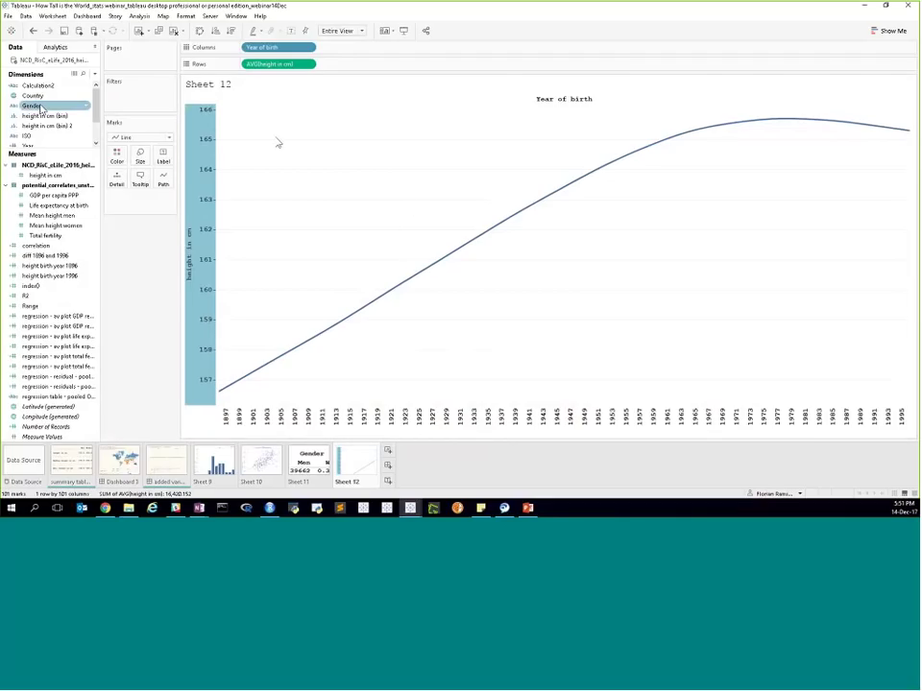
drag(41, 106, 248, 48)
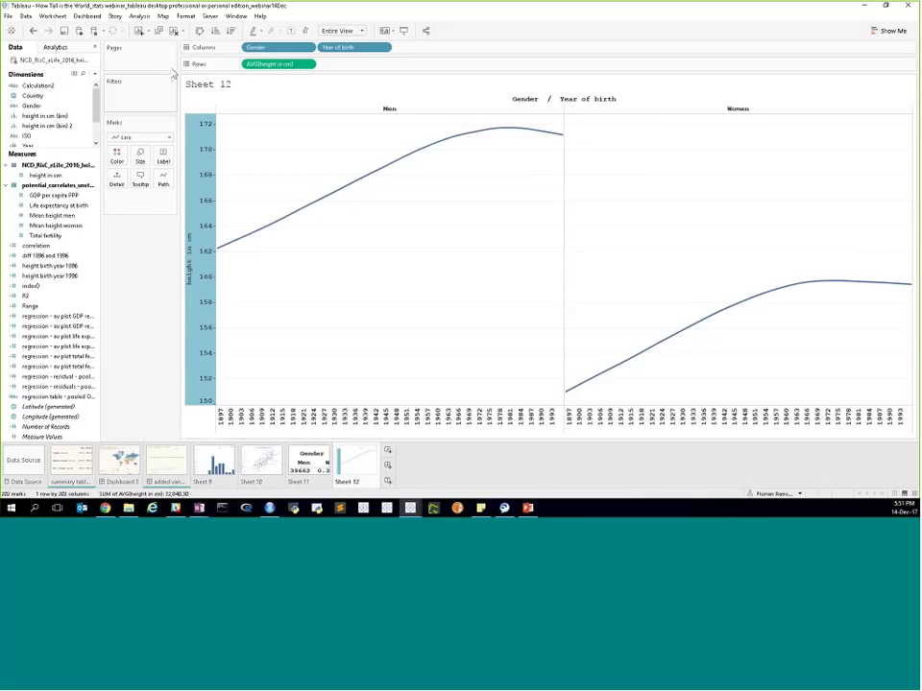
drag(264, 48, 153, 264)
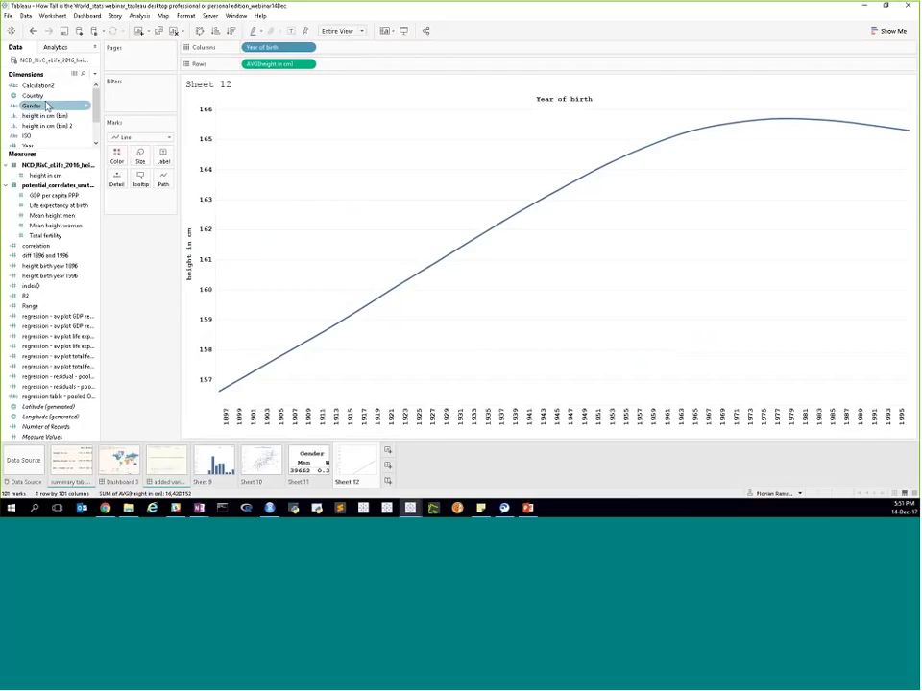
- Break the height chart down into one line per Country and reduce the line size to the thinnest setting
drag(43, 98, 115, 181)
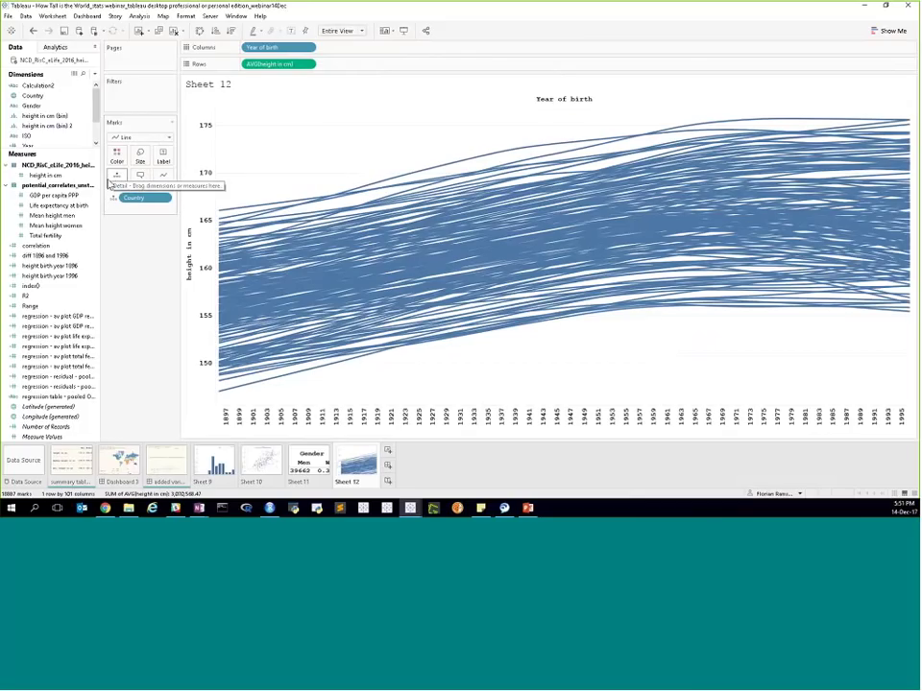
click(140, 156)
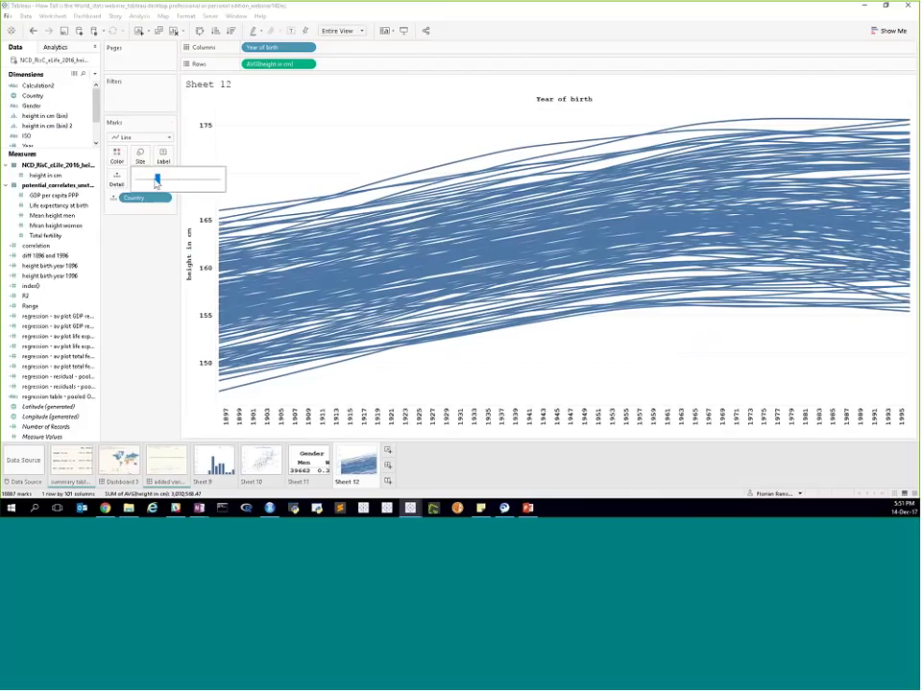
drag(157, 181, 118, 183)
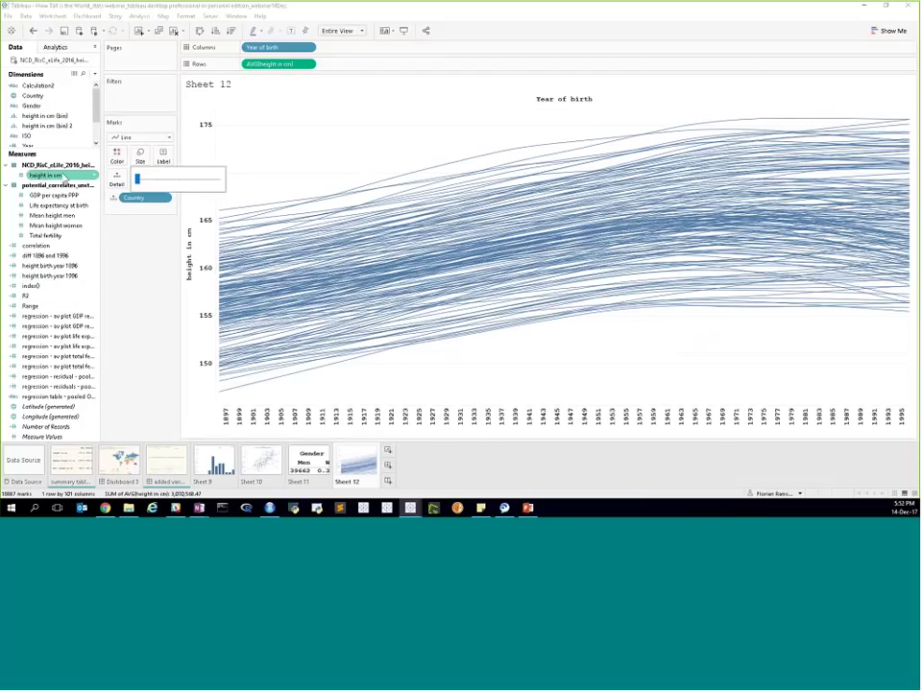
- Color the country lines by average height in cm, computed as a Percent Difference quick table calculation
drag(62, 176, 117, 158)
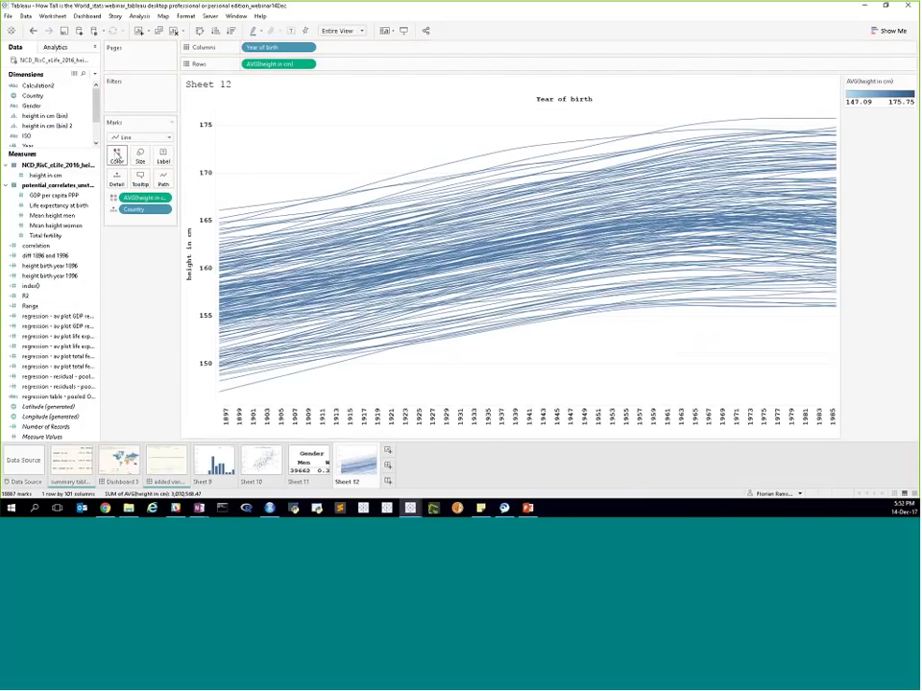
click(165, 199)
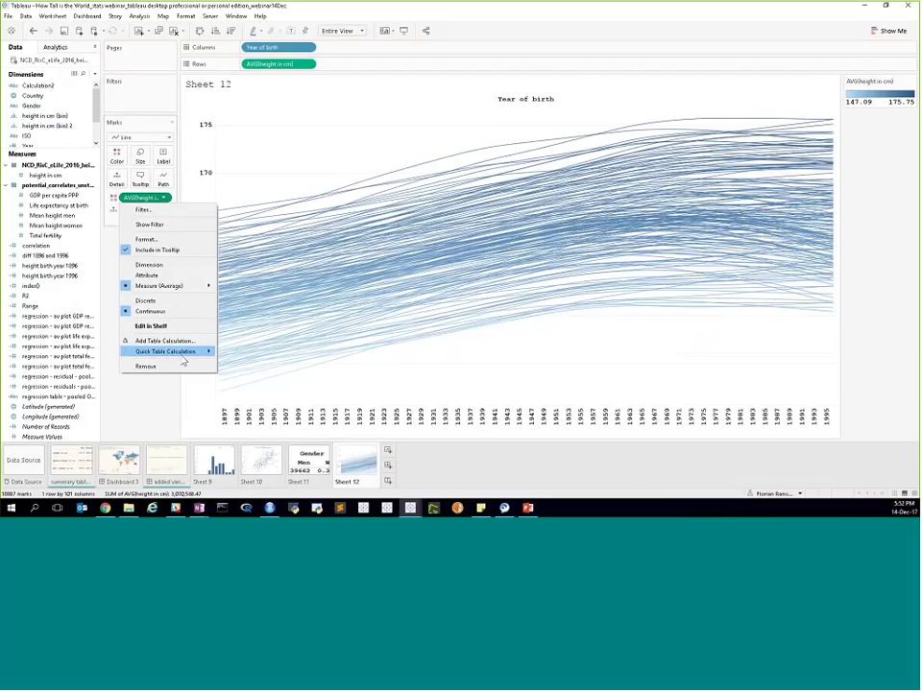
mouse_move(183, 361)
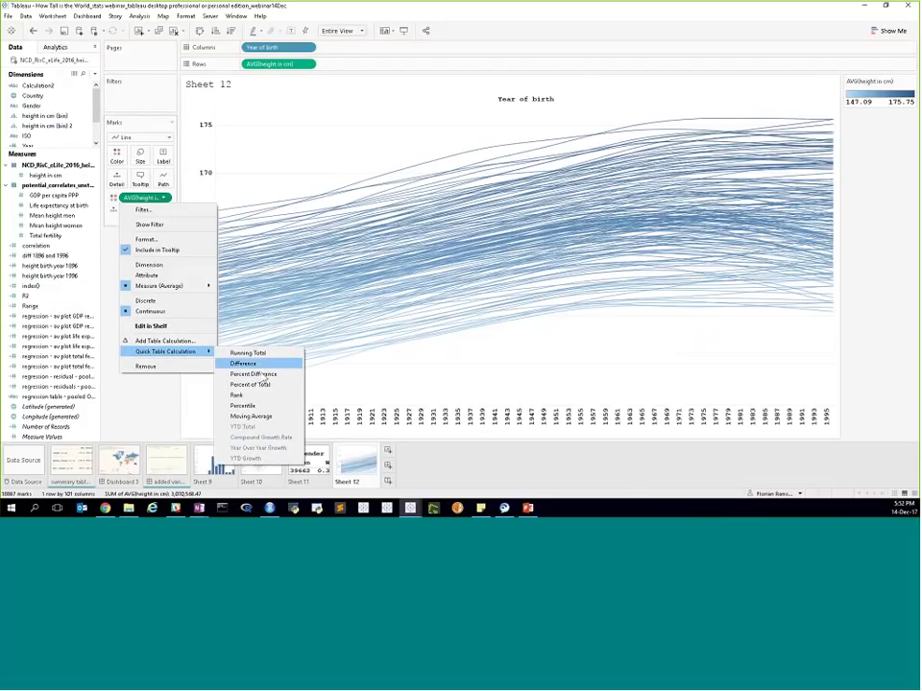
click(264, 375)
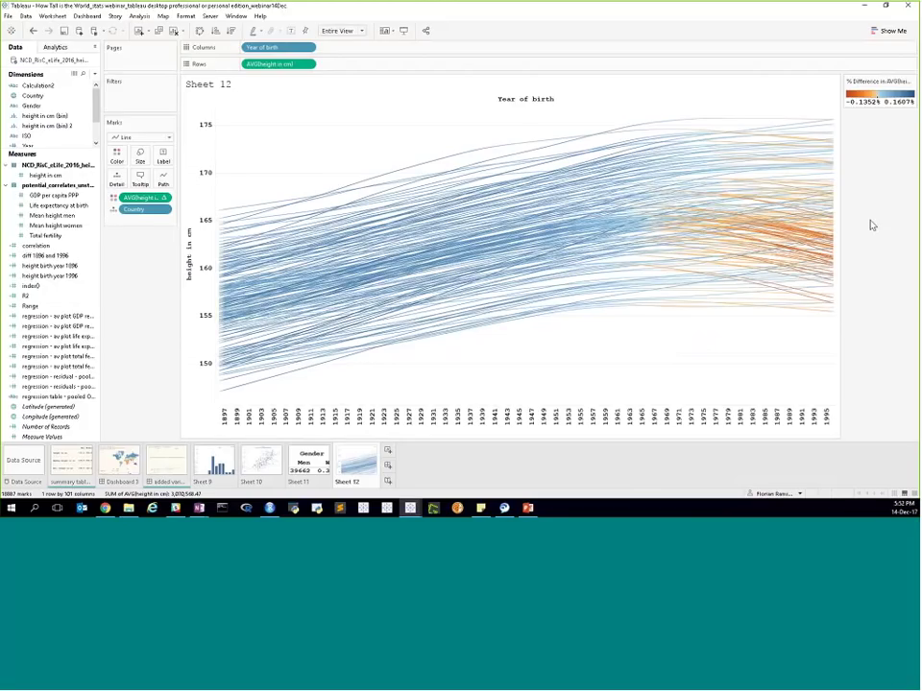
mouse_move(788, 258)
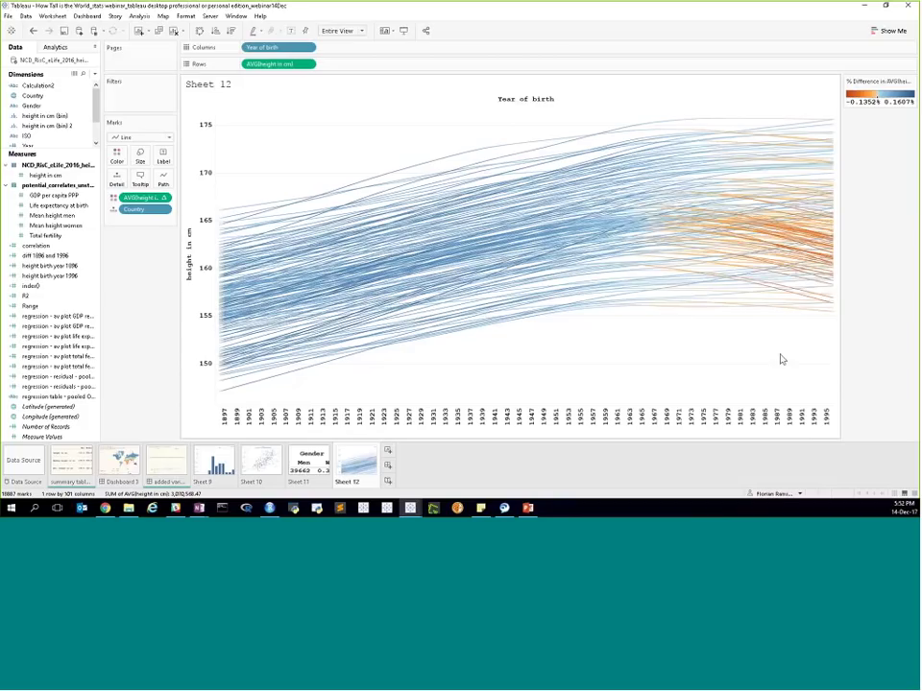
mouse_move(792, 128)
- Fix the center of the percent difference color palette at 0
click(116, 155)
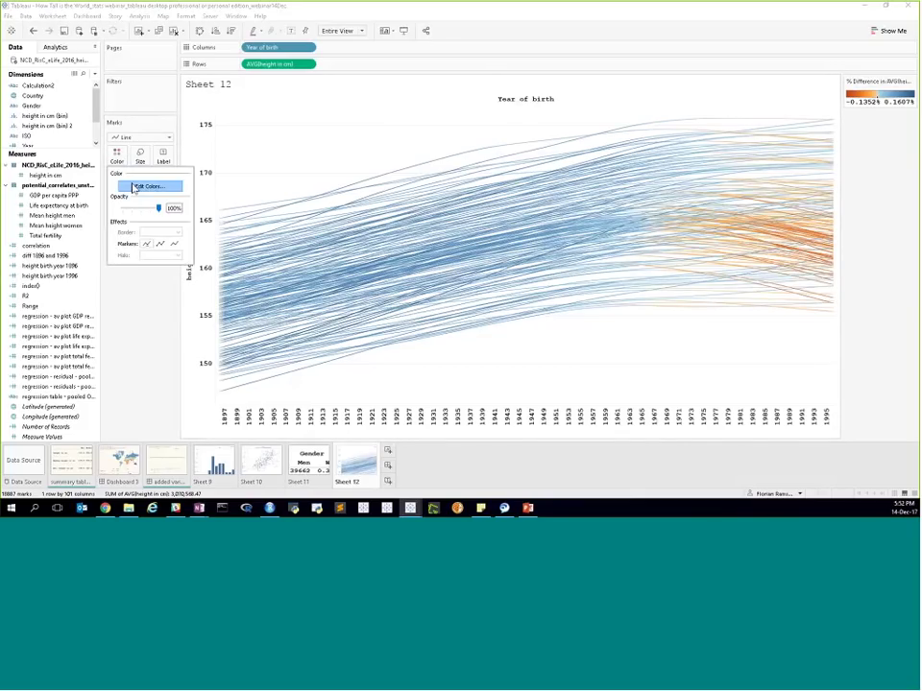
click(135, 186)
click(537, 286)
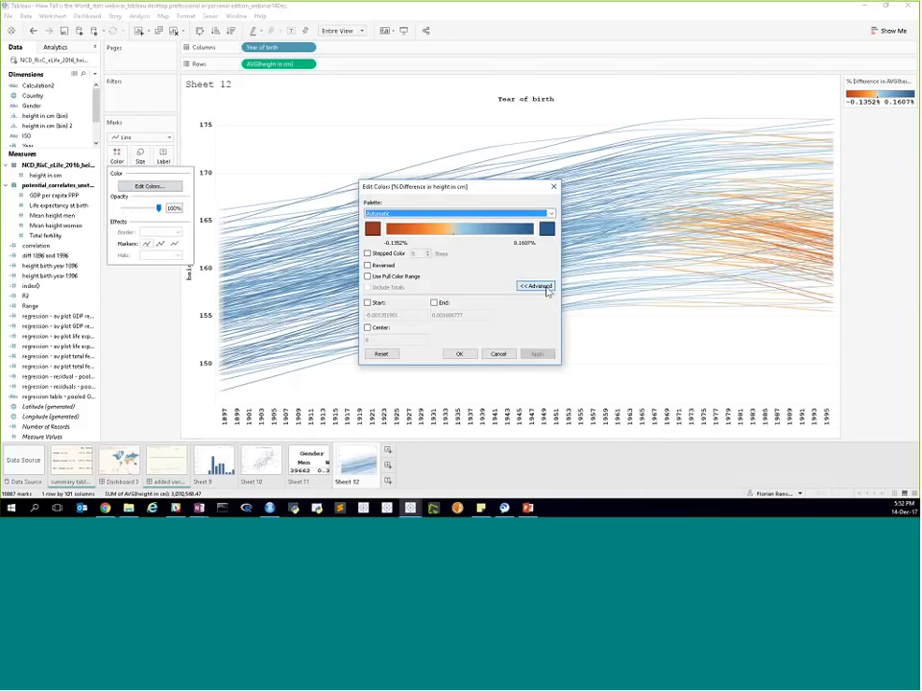
click(368, 327)
click(458, 353)
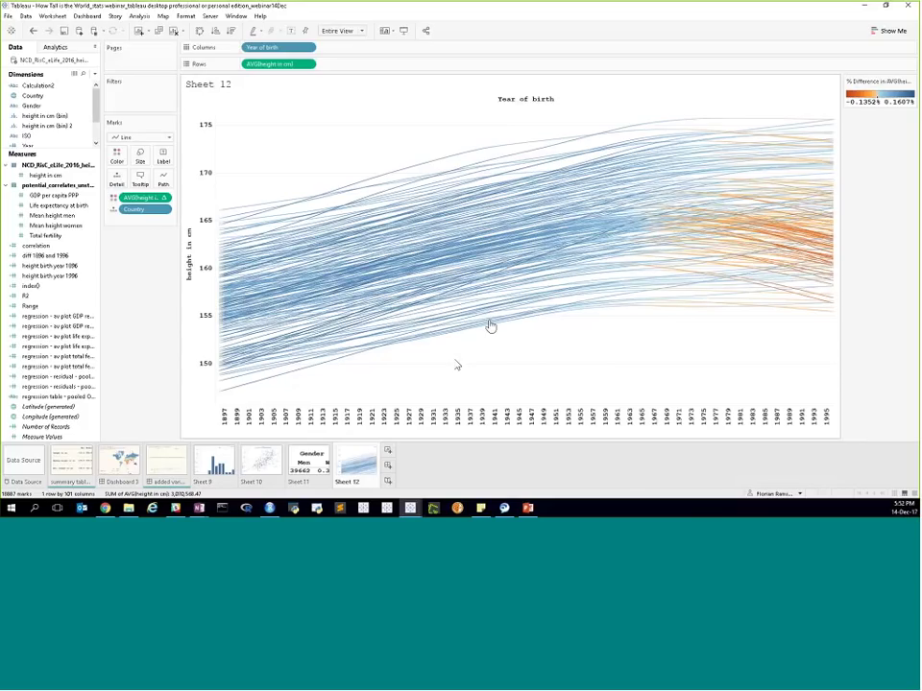
mouse_move(489, 326)
mouse_move(718, 148)
- Create a new worksheet with a scatter plot of average height in cm against diff 1896 and 1996, one mark per Country
click(388, 451)
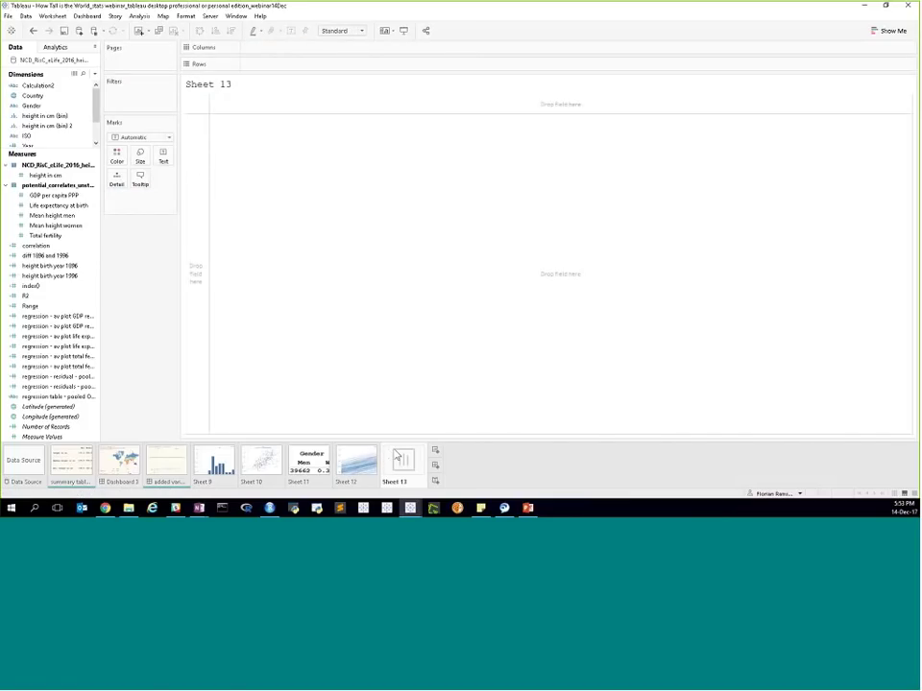
click(55, 256)
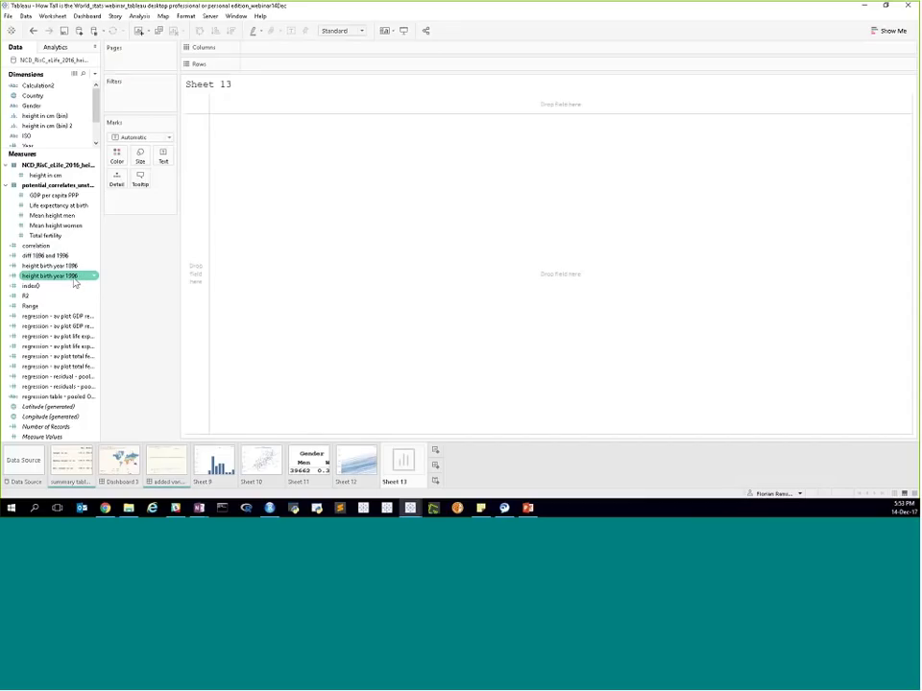
click(67, 269)
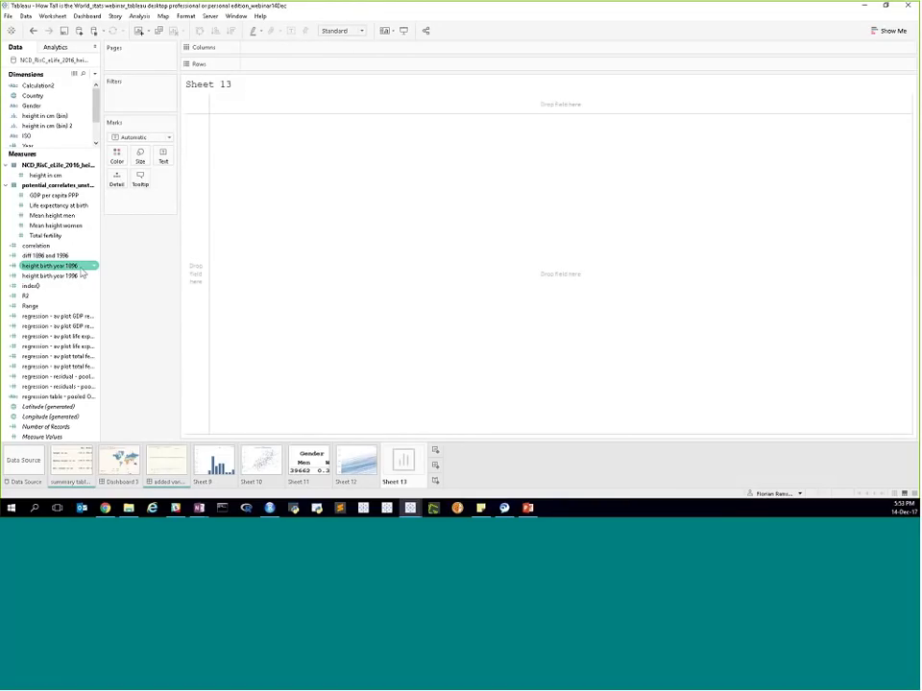
click(45, 256)
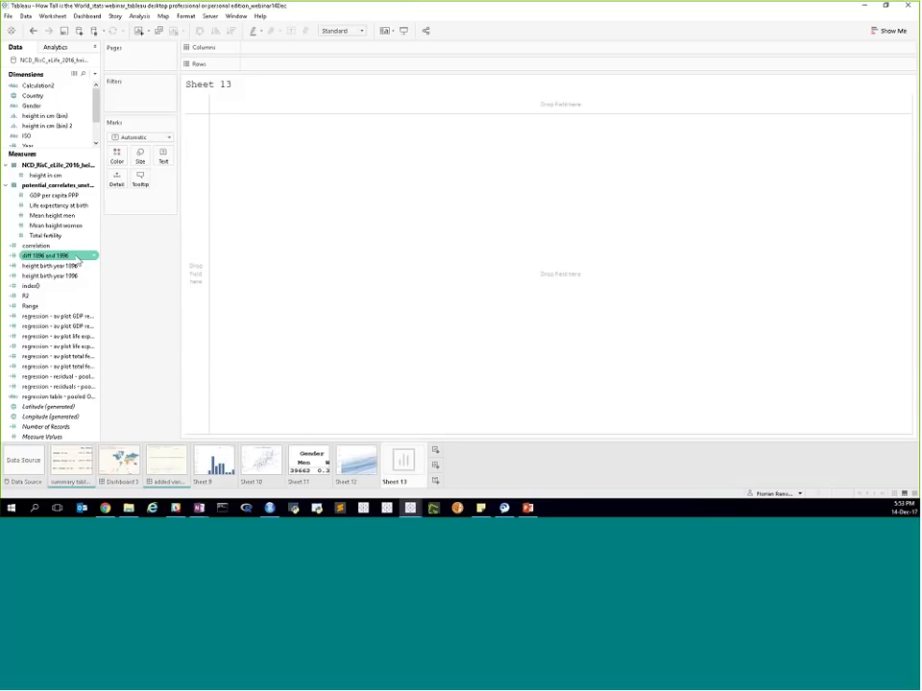
drag(77, 259, 249, 111)
drag(44, 175, 248, 67)
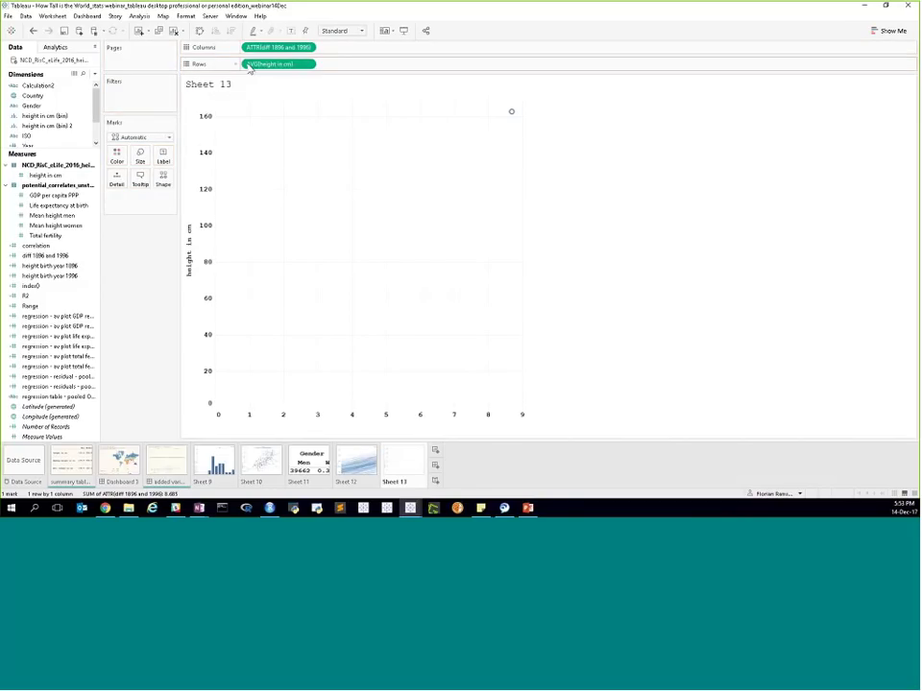
click(34, 96)
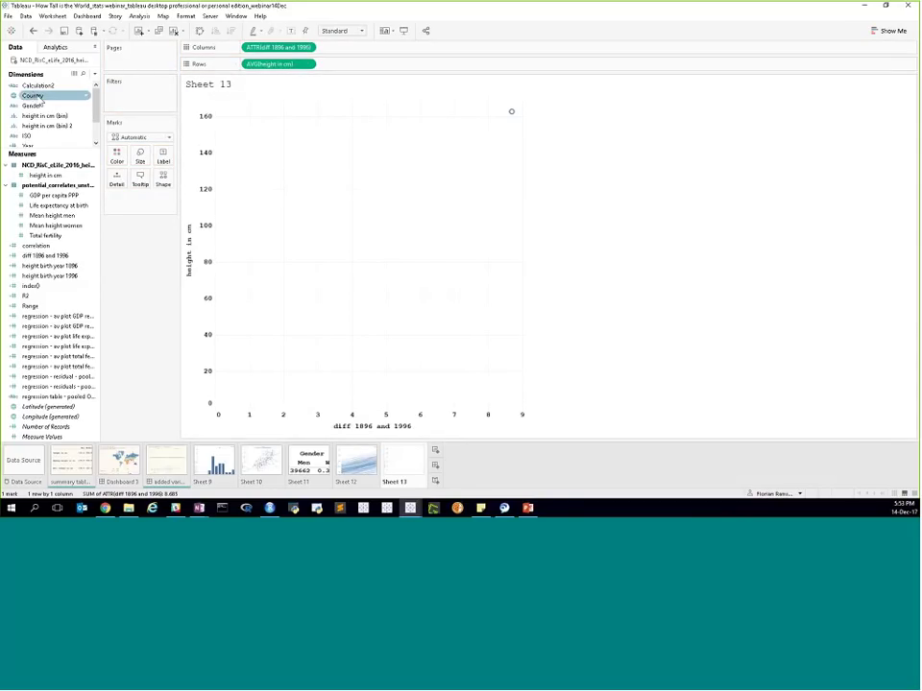
drag(42, 102, 294, 157)
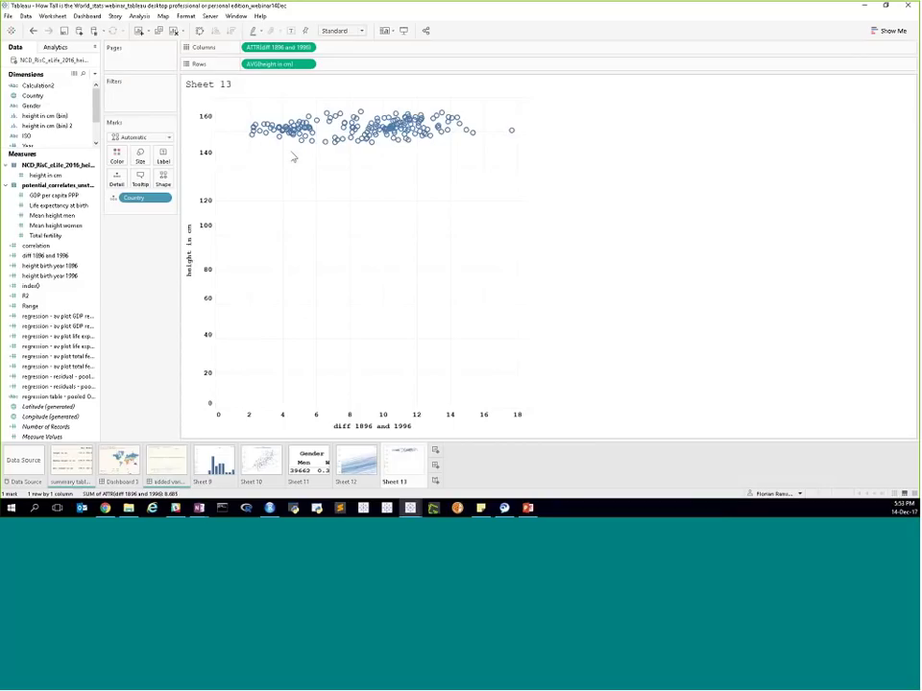
- Exclude zero from the scatter plot's height in cm axis
double_click(201, 240)
click(521, 175)
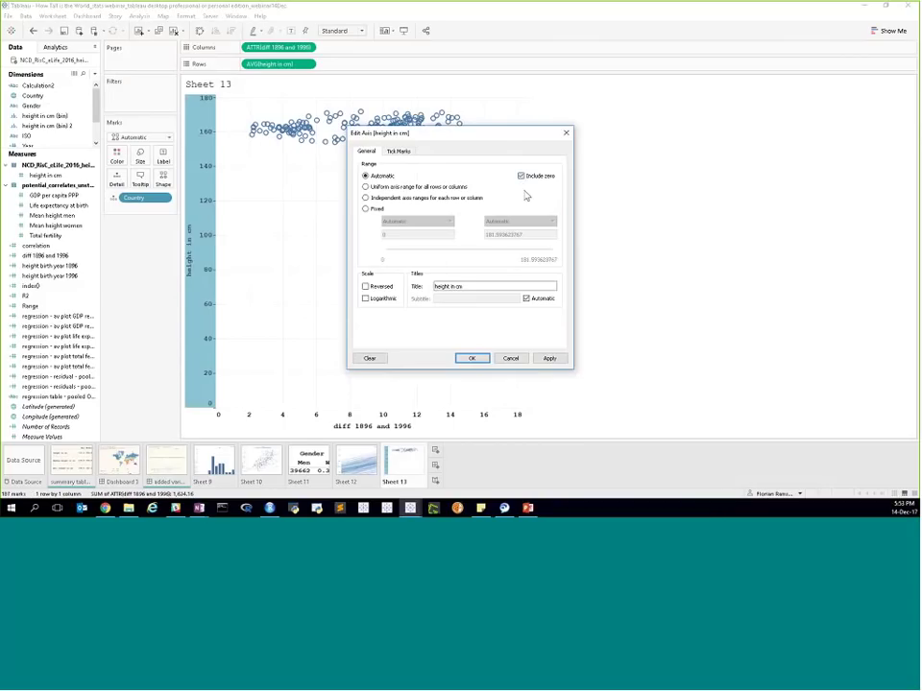
click(472, 358)
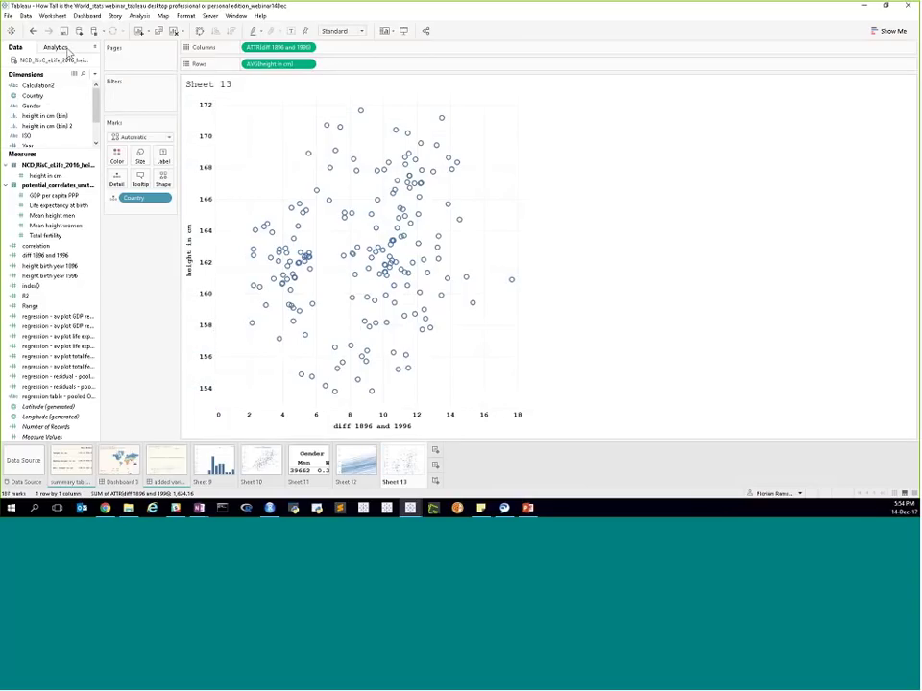
- Add a Cluster model to the scatter plot to group the countries by color
click(68, 52)
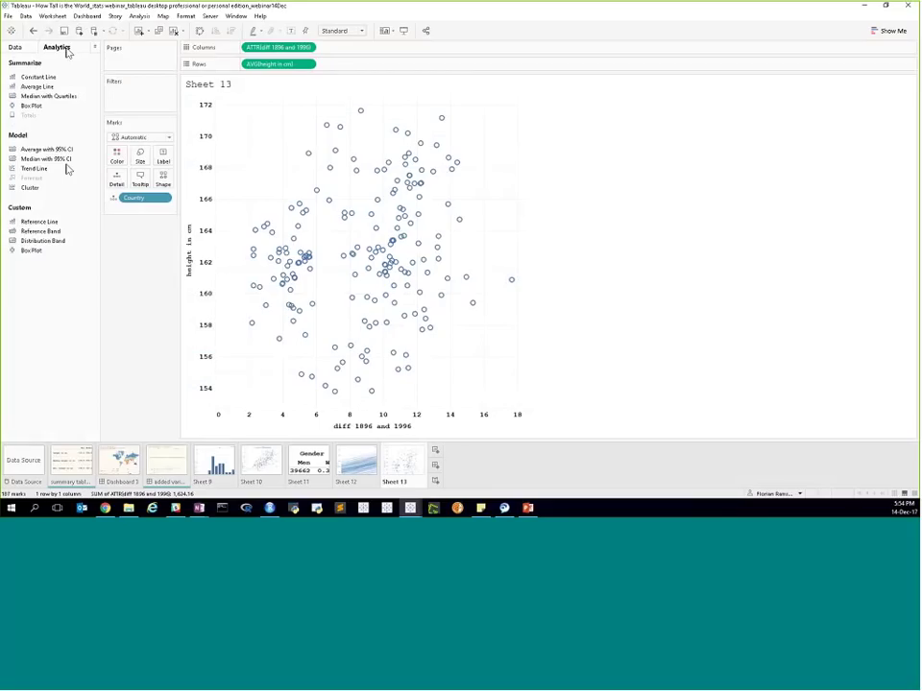
drag(67, 187, 265, 114)
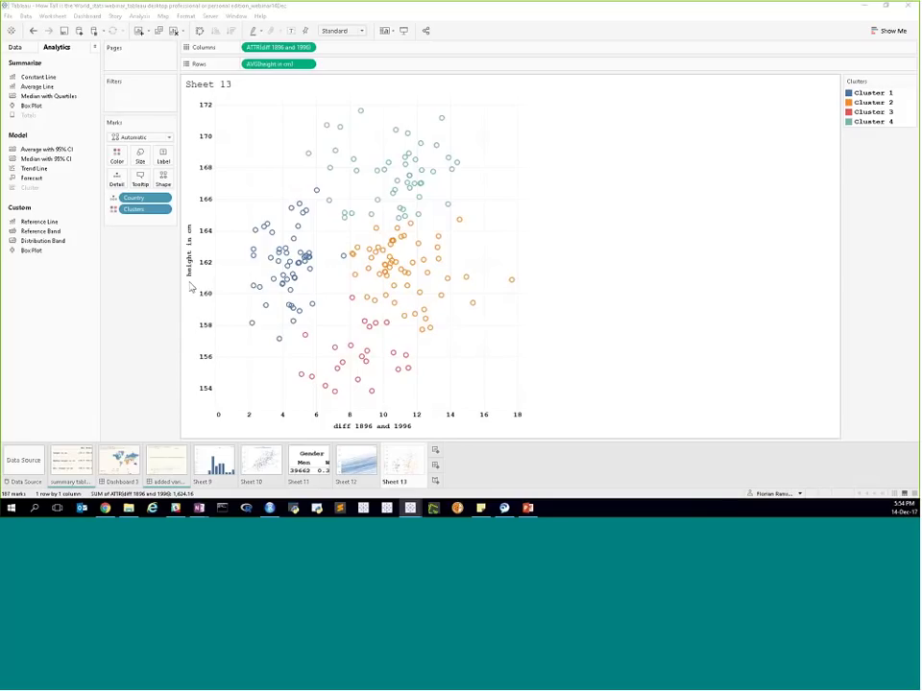
- Try to open the clusters for editing, briefly switching to RStudio and back to Tableau
click(164, 214)
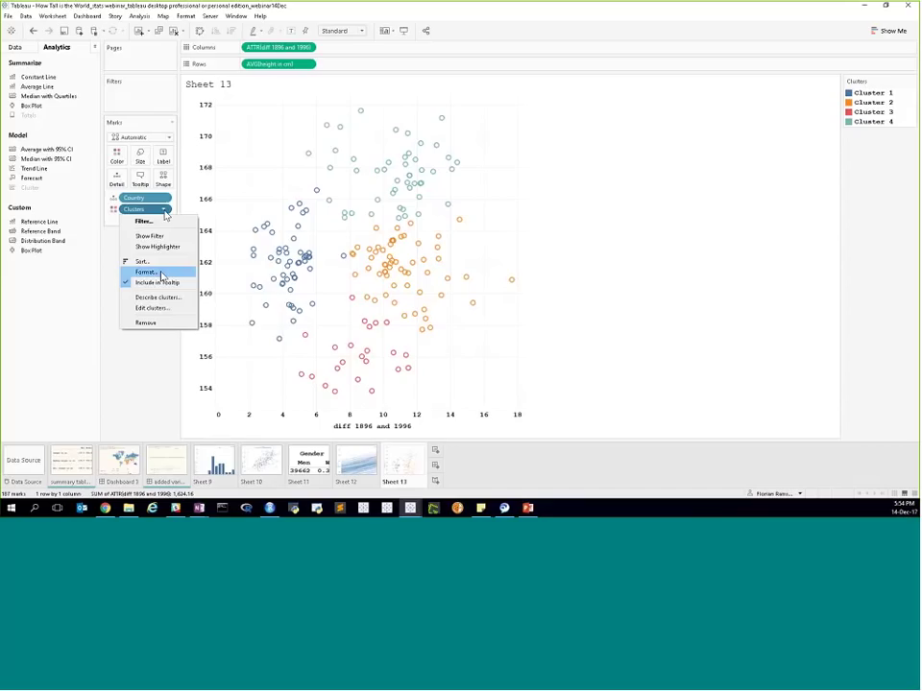
click(163, 309)
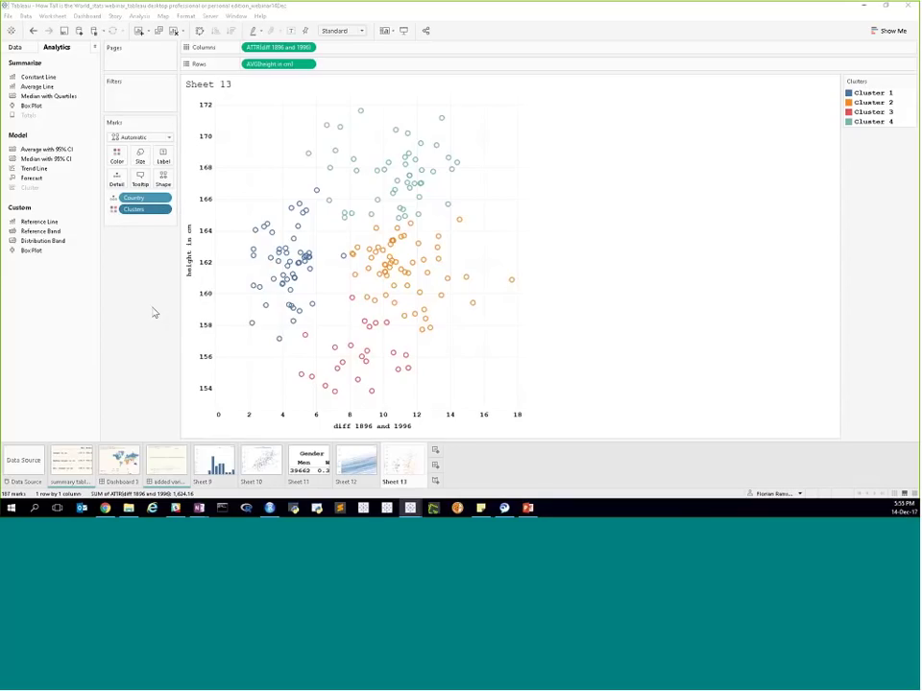
click(163, 209)
click(161, 308)
click(163, 209)
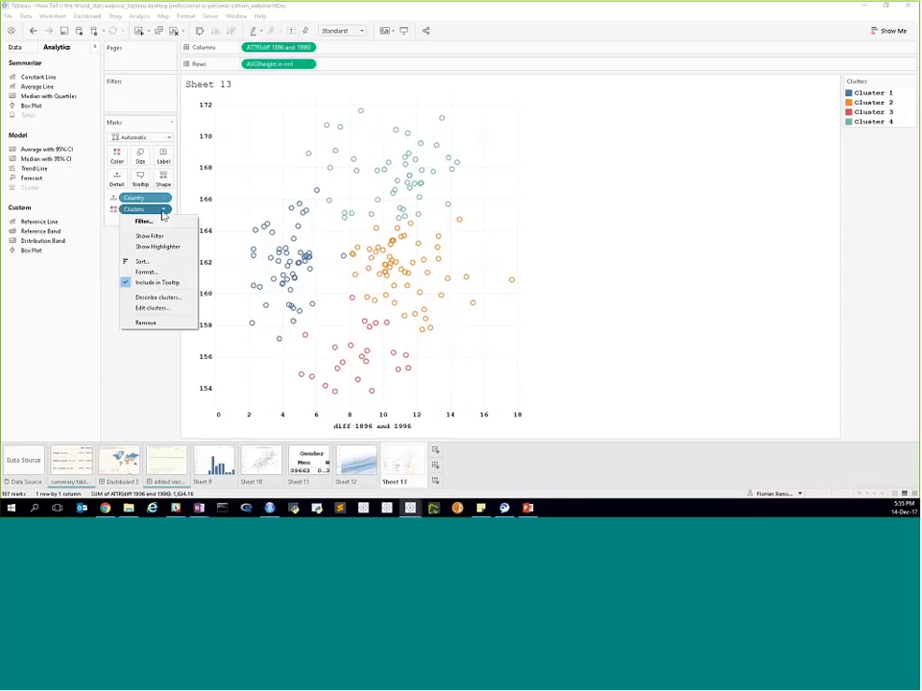
click(168, 308)
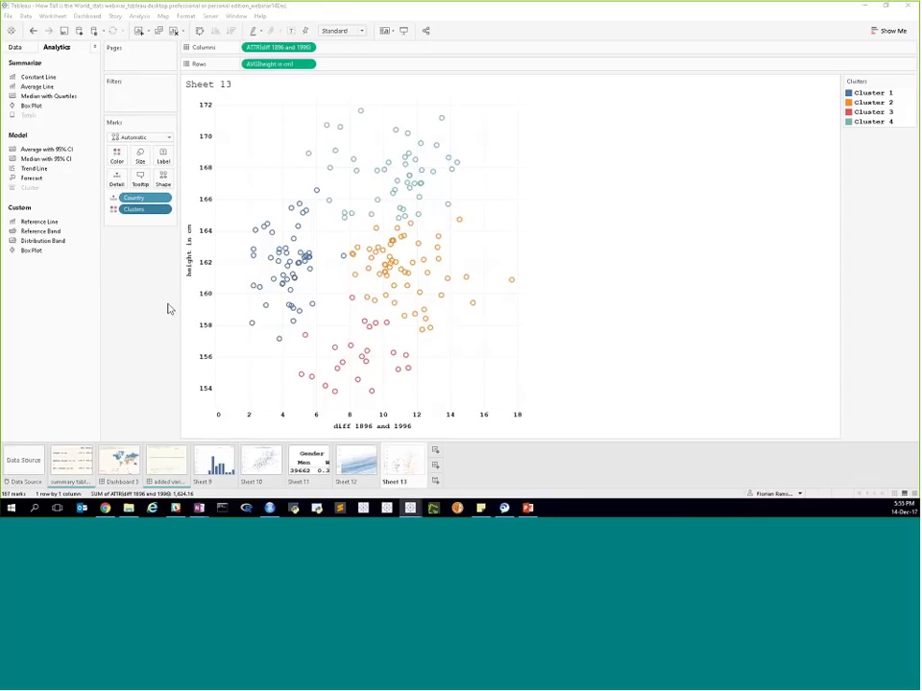
mouse_move(416, 512)
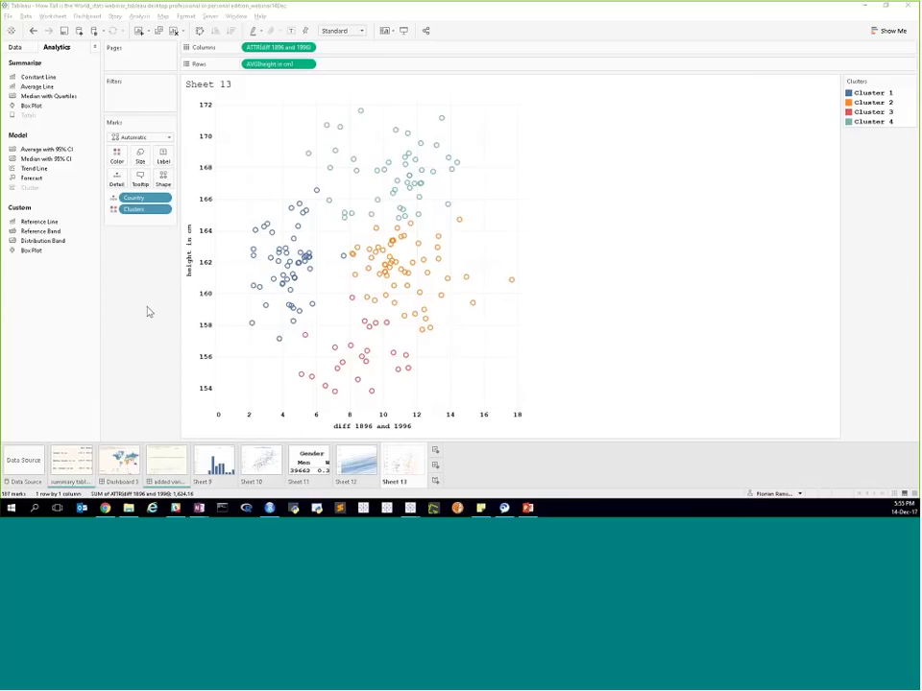
key(alt+Tab)
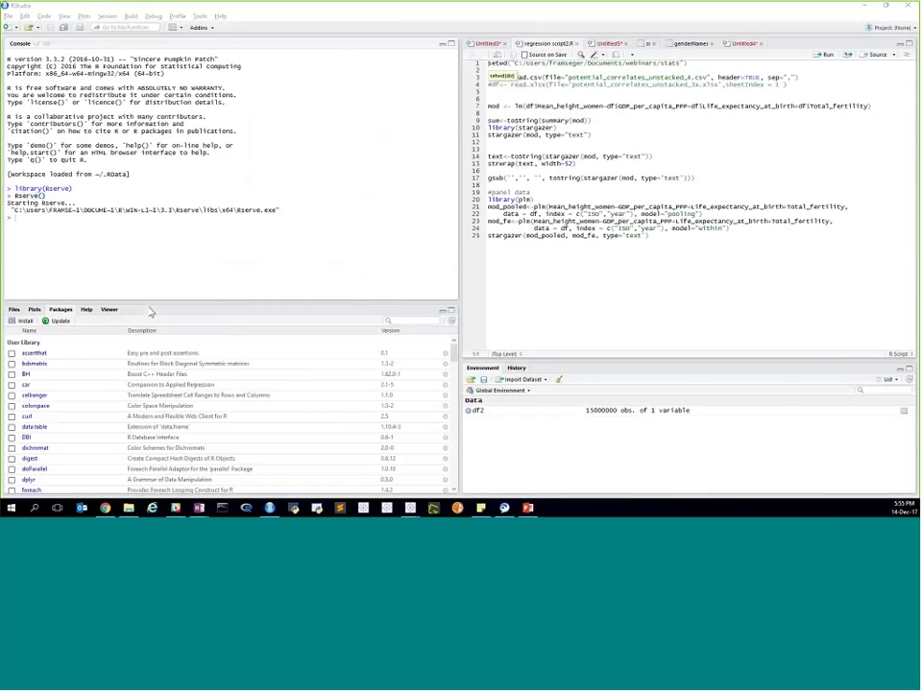
key(alt+Tab)
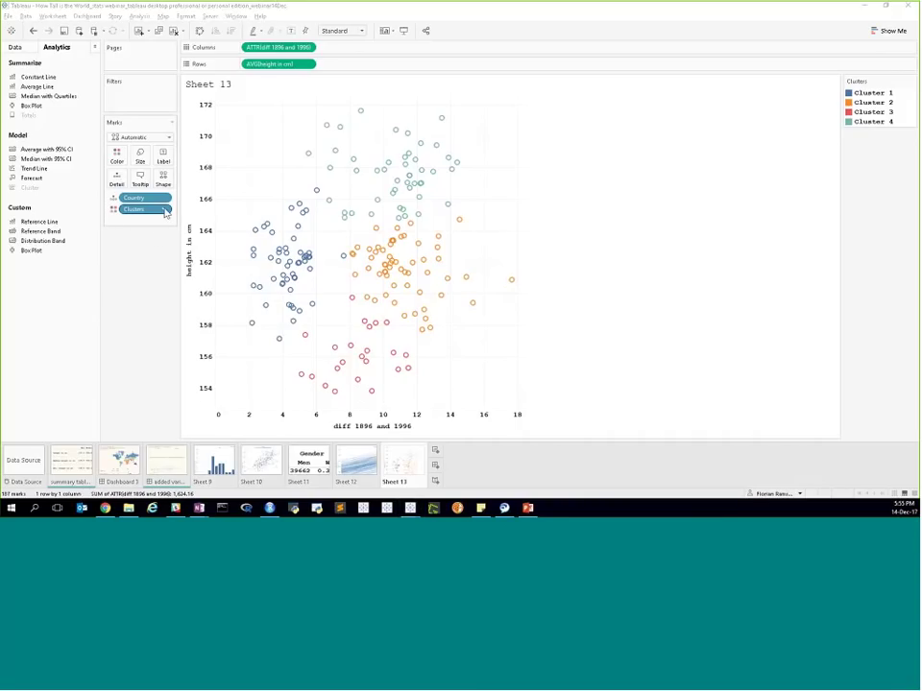
click(163, 209)
click(156, 309)
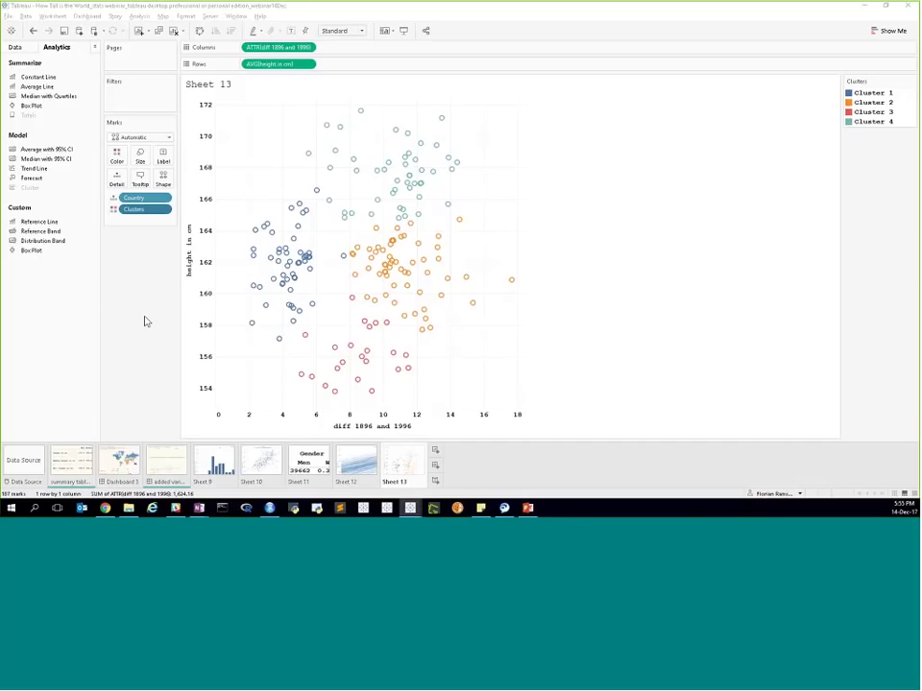
- Switch to the stats webinar workbook ending in _v2, show Sheet 31 and try to open its clusters for editing
key(alt+Tab)
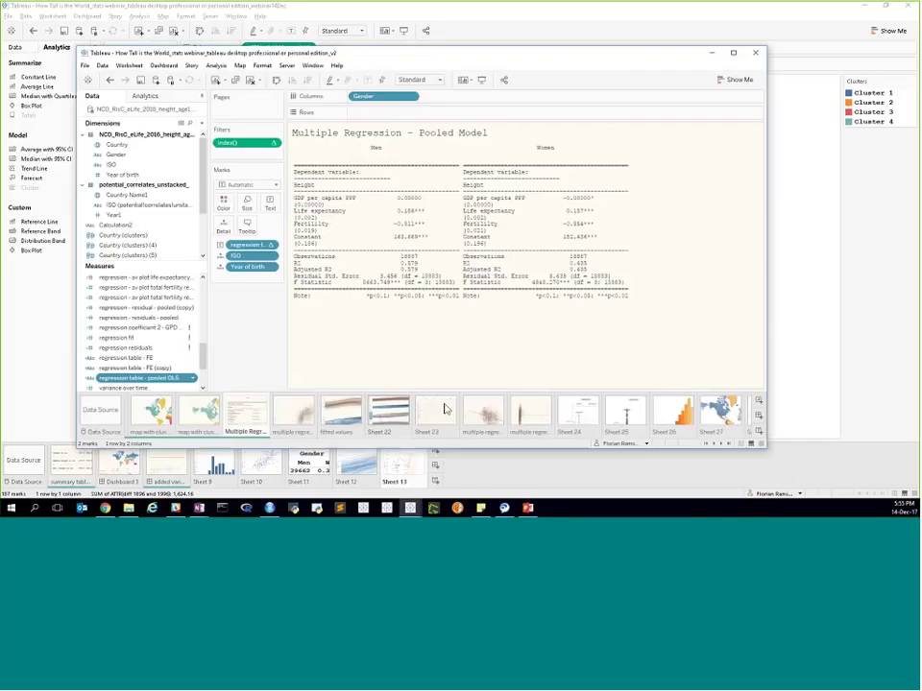
click(729, 447)
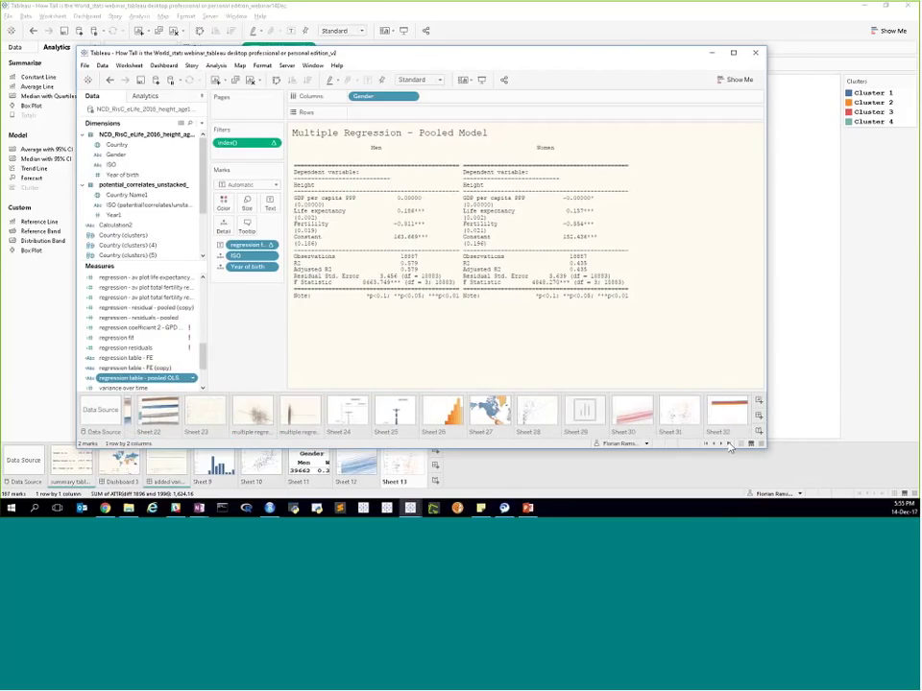
click(675, 419)
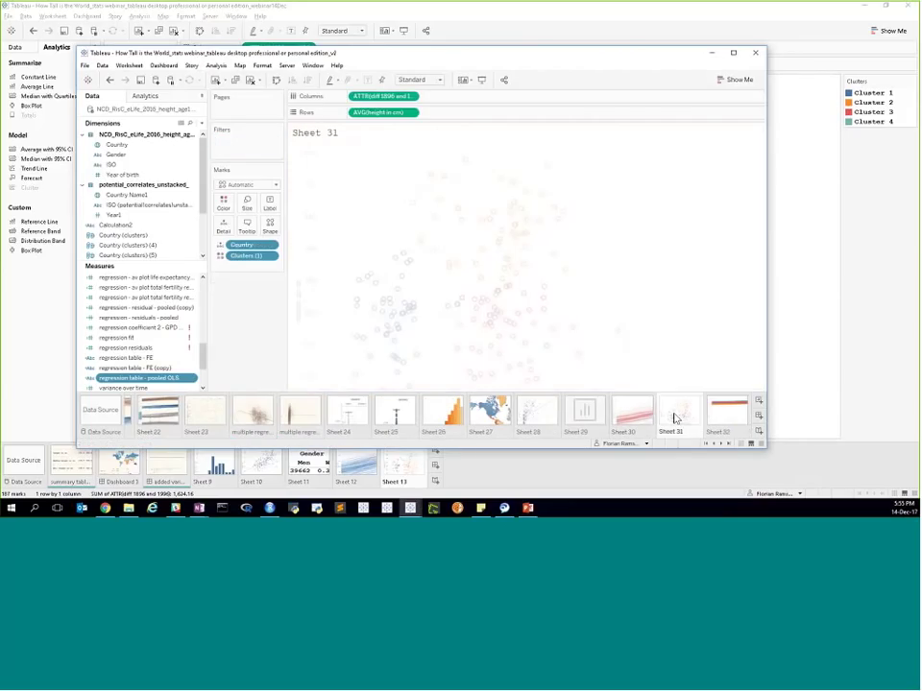
click(271, 257)
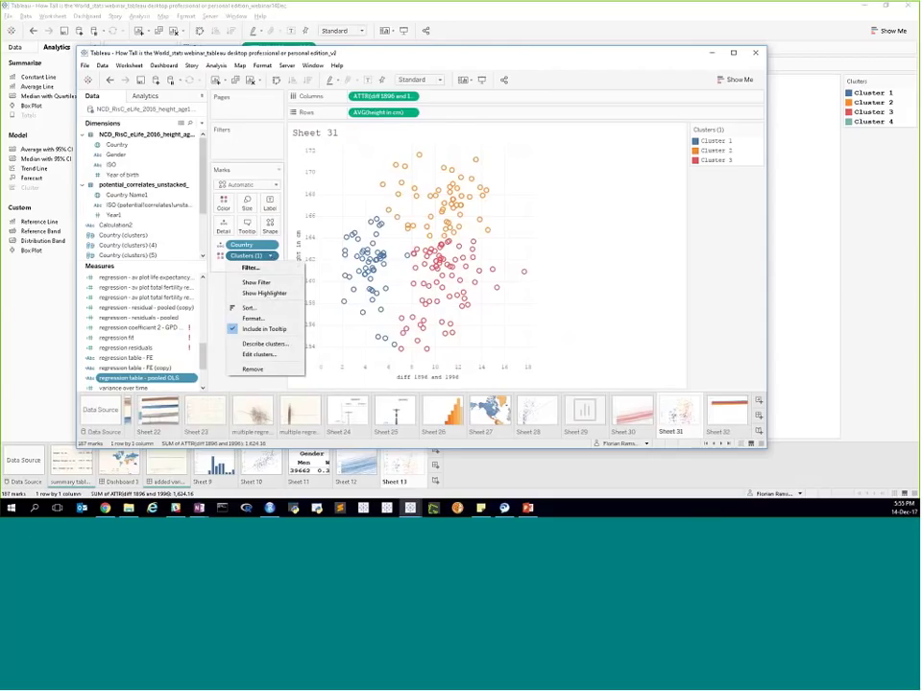
click(268, 356)
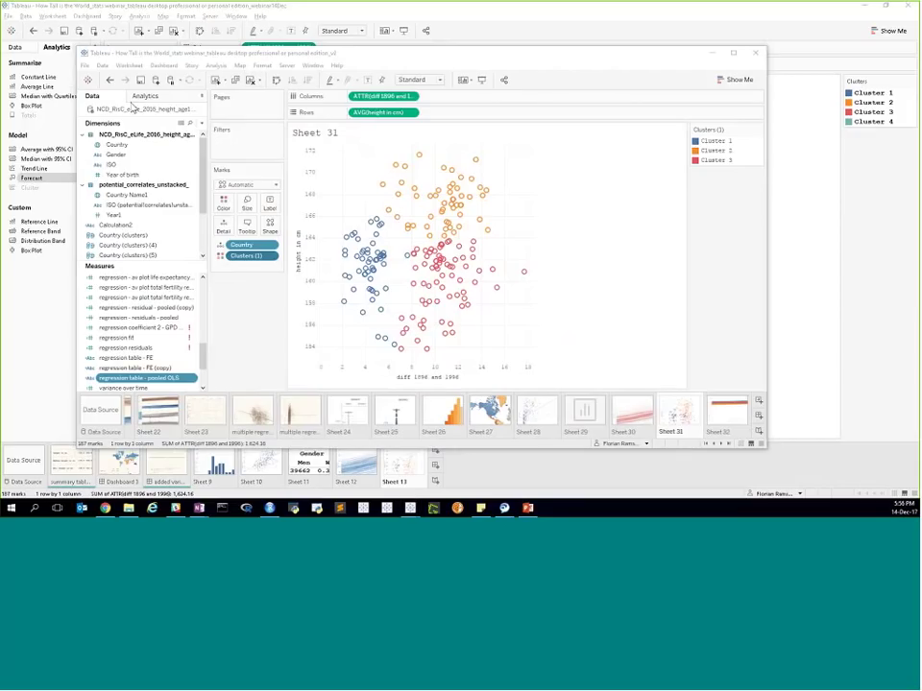
- Bring the _v2 workbook back in a maximized window and inspect individual countries in Sheet 31's three-cluster scatter plot
click(708, 55)
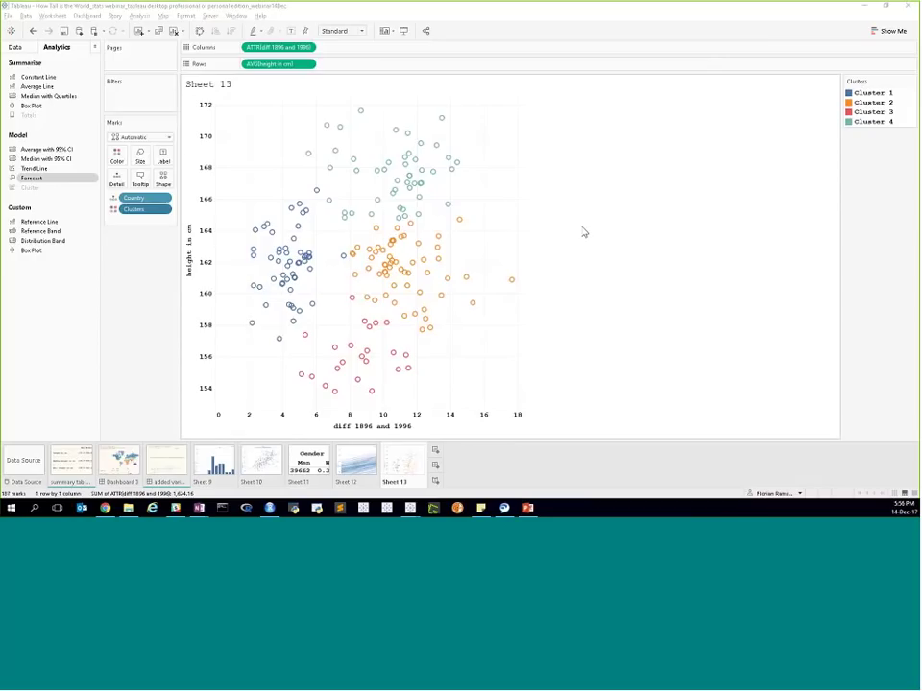
key(alt+Tab)
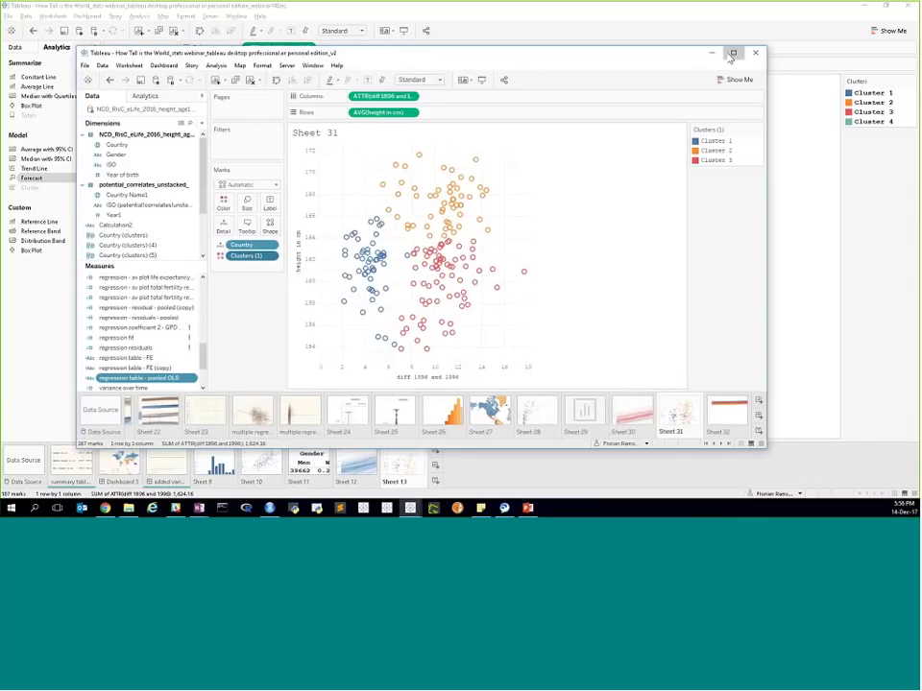
click(732, 53)
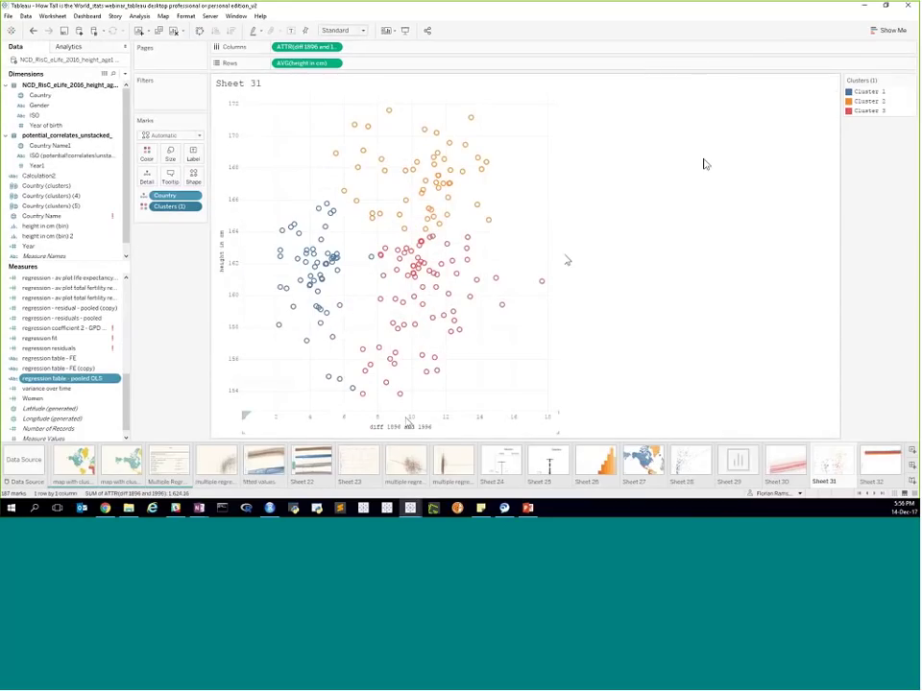
mouse_move(514, 280)
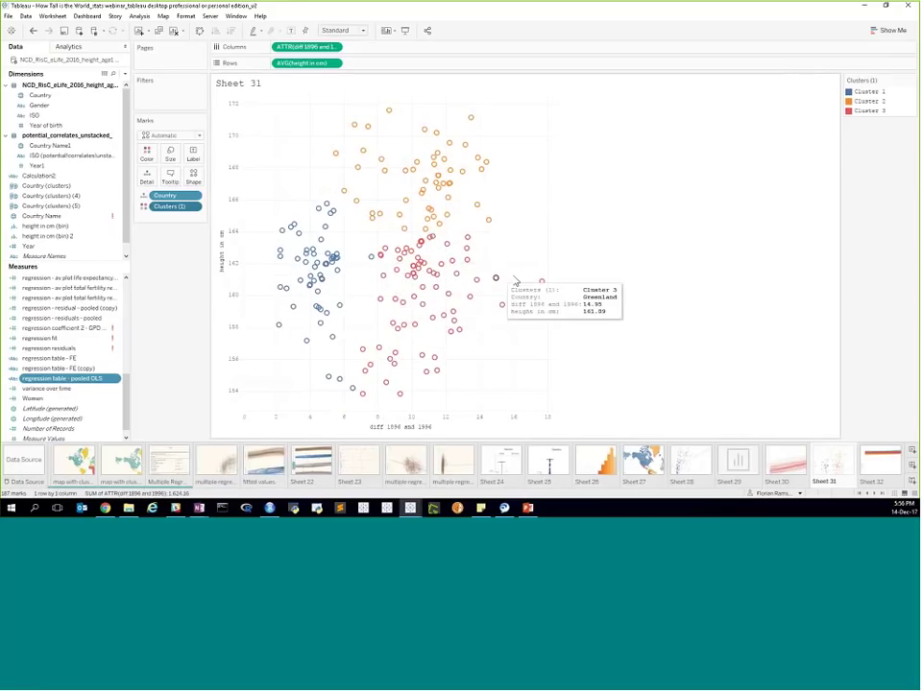
mouse_move(448, 143)
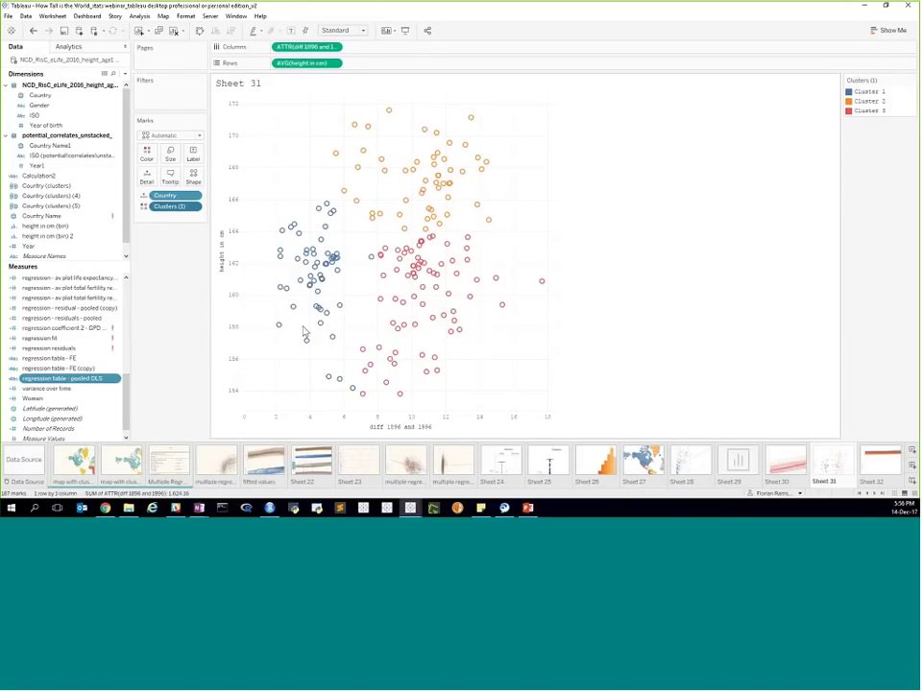
mouse_move(298, 291)
- Show Sheet 30 and compare its height trend lines by highlighting Cluster 3, Cluster 2 and Cluster 1 in turn, then clear the highlight
click(786, 458)
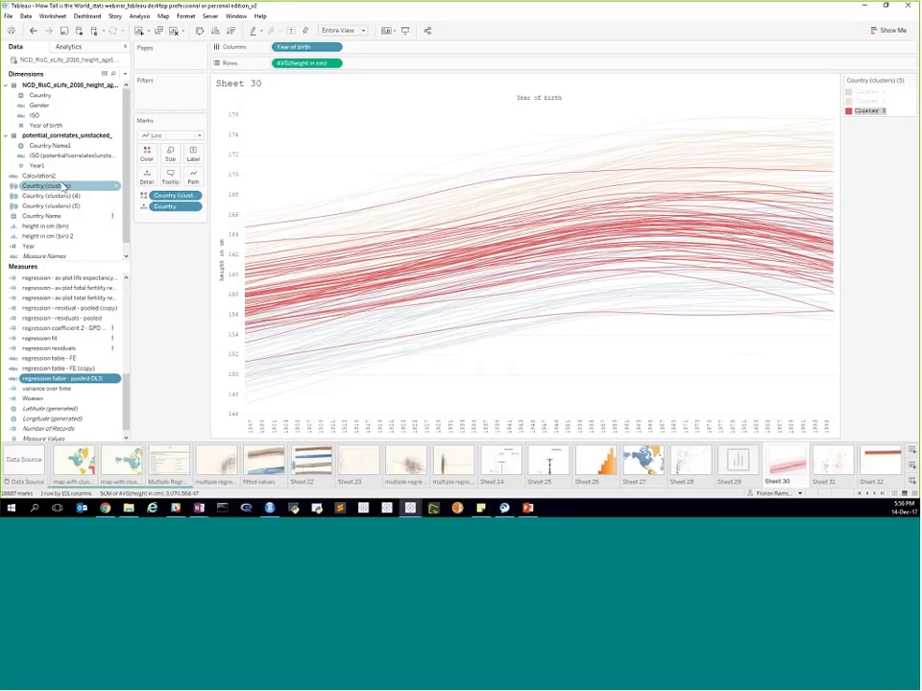
click(63, 186)
click(169, 207)
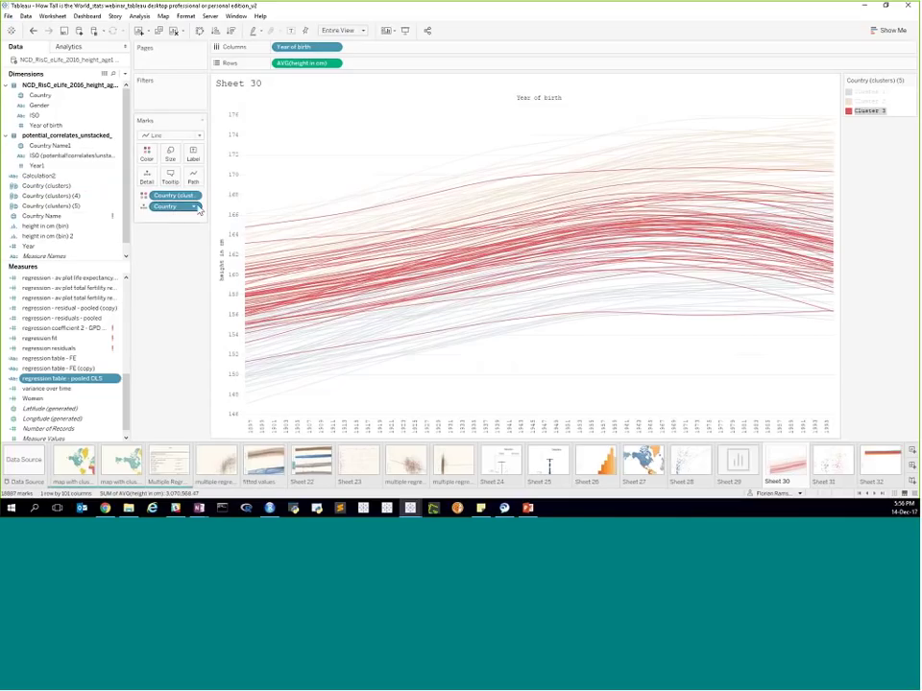
click(874, 114)
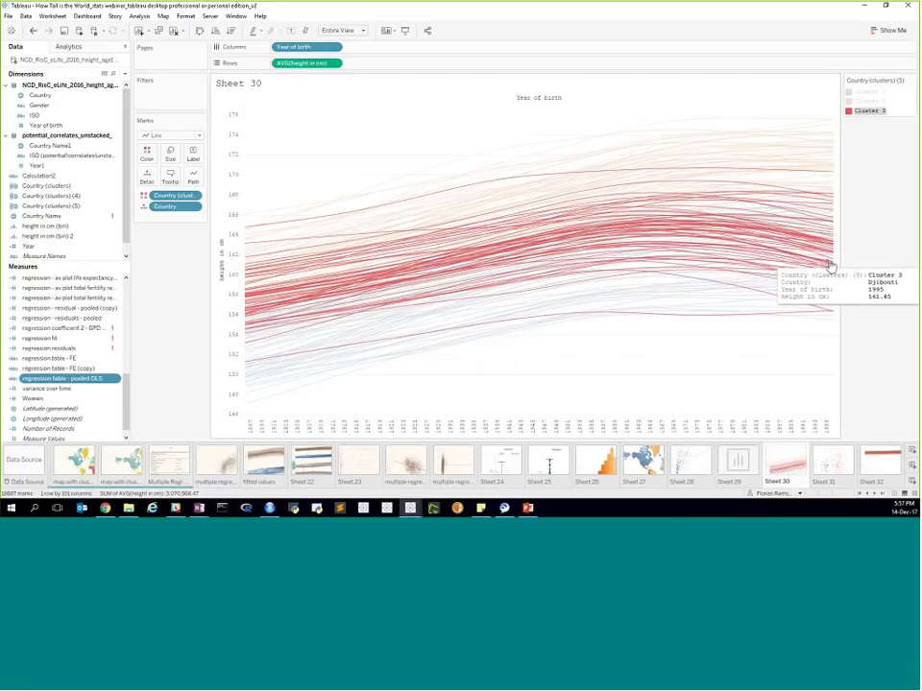
click(867, 100)
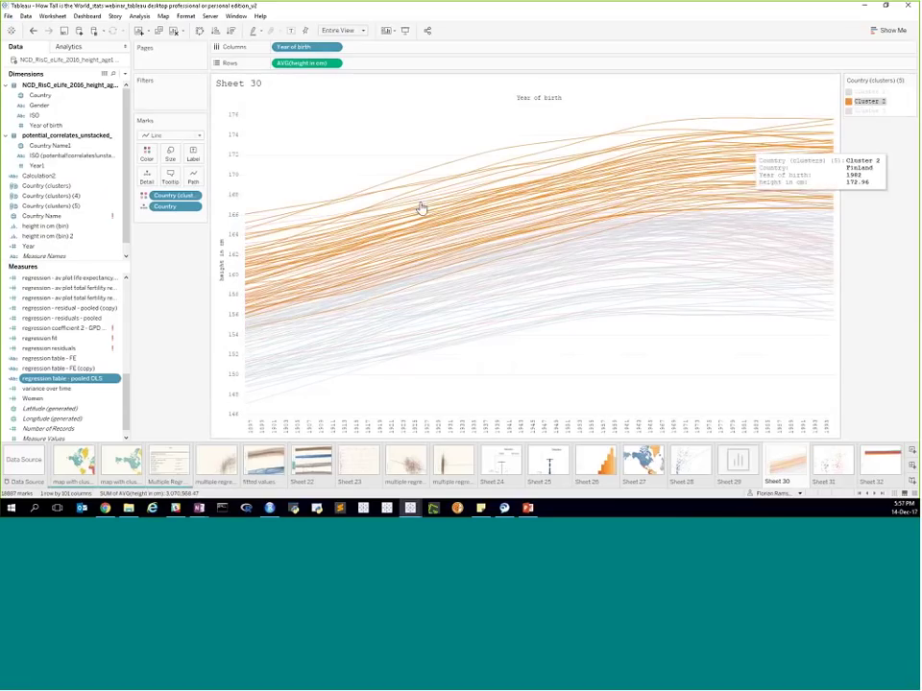
click(879, 92)
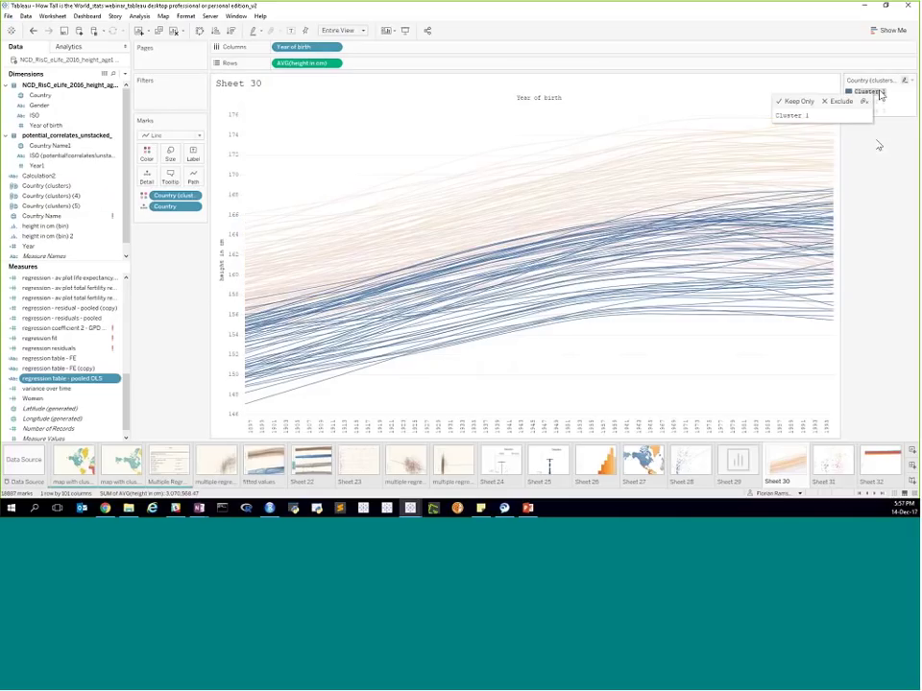
mouse_move(273, 370)
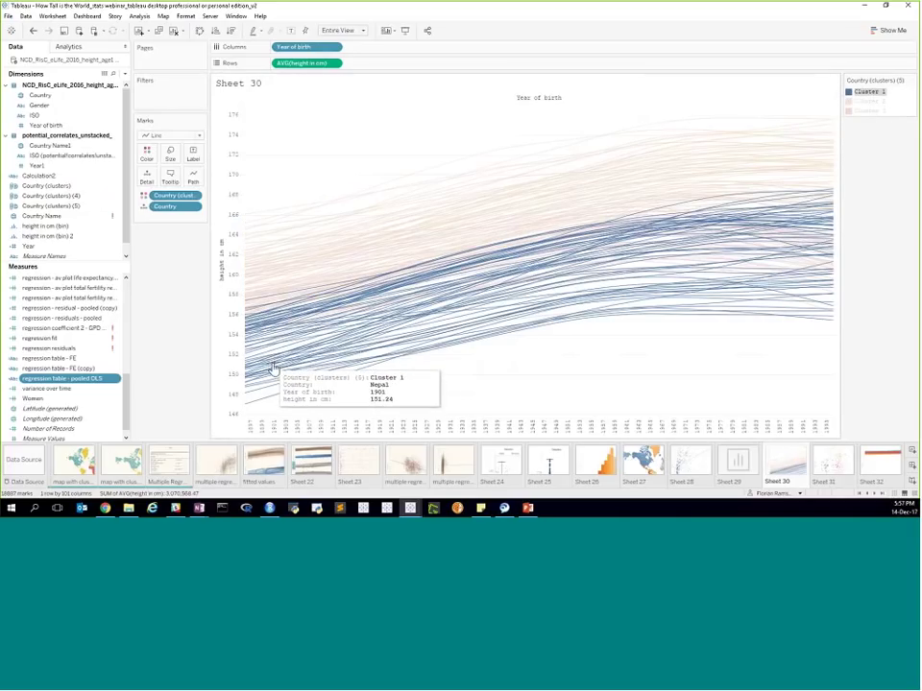
mouse_move(703, 320)
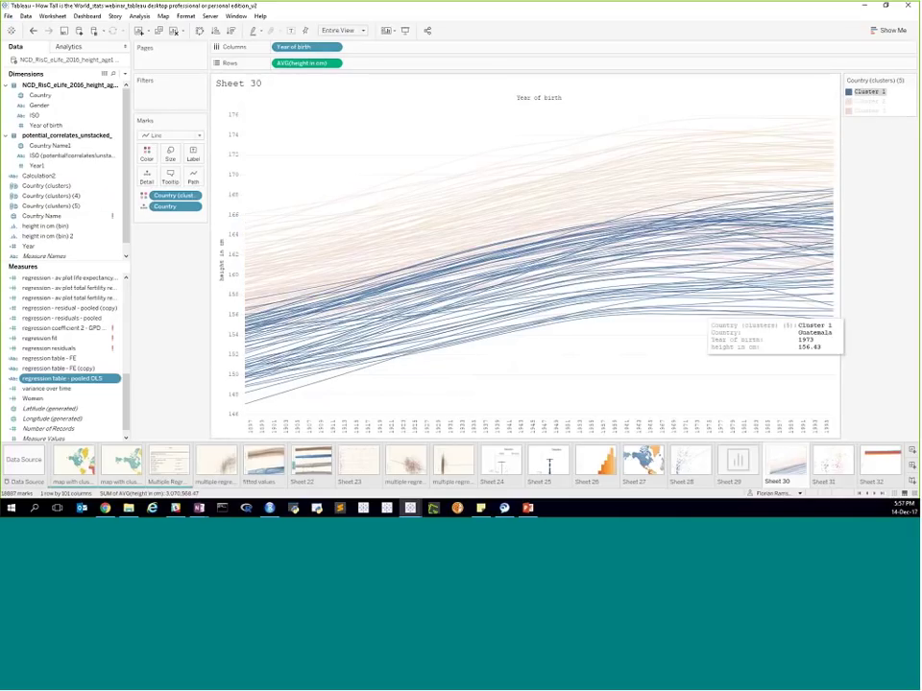
click(846, 194)
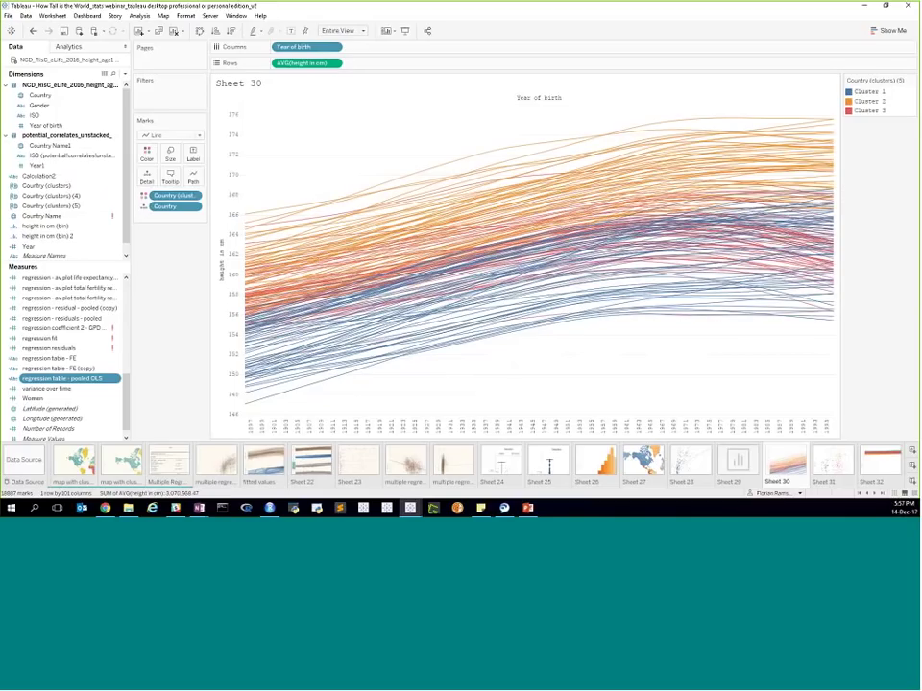
- Create a new worksheet with a world map of Country, colored by Country (clusters)
click(911, 452)
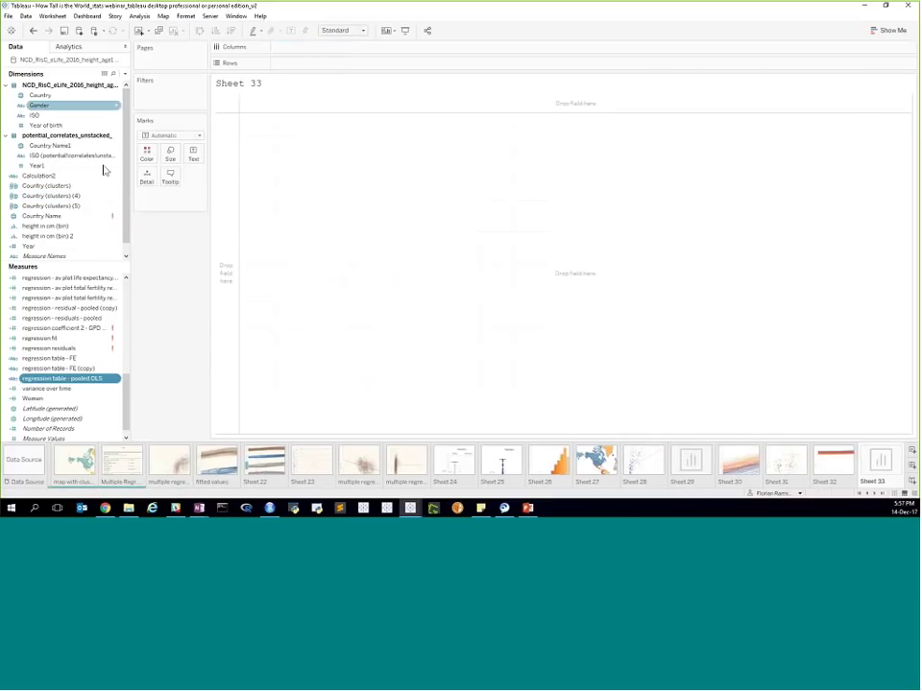
drag(40, 95, 366, 182)
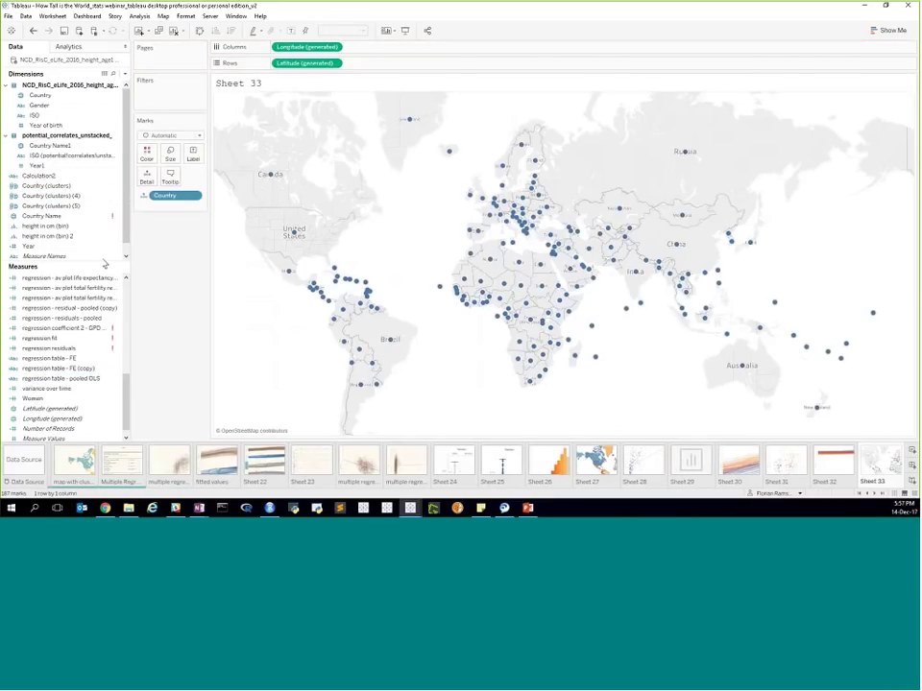
drag(48, 185, 146, 153)
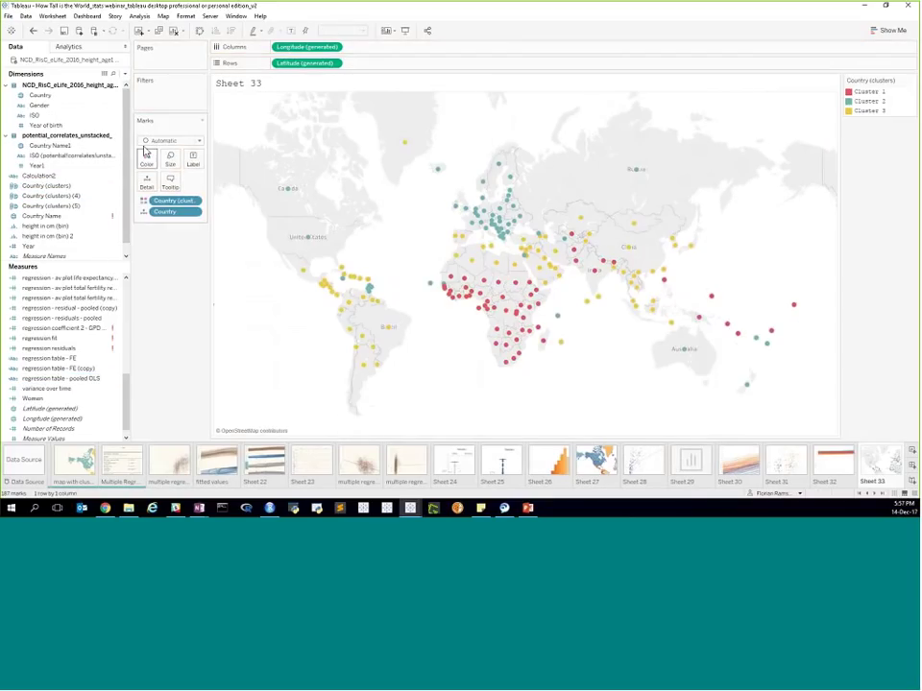
- Recolor the world map by Country (clusters) (5) and change its mark type to Map so the countries are filled
click(56, 196)
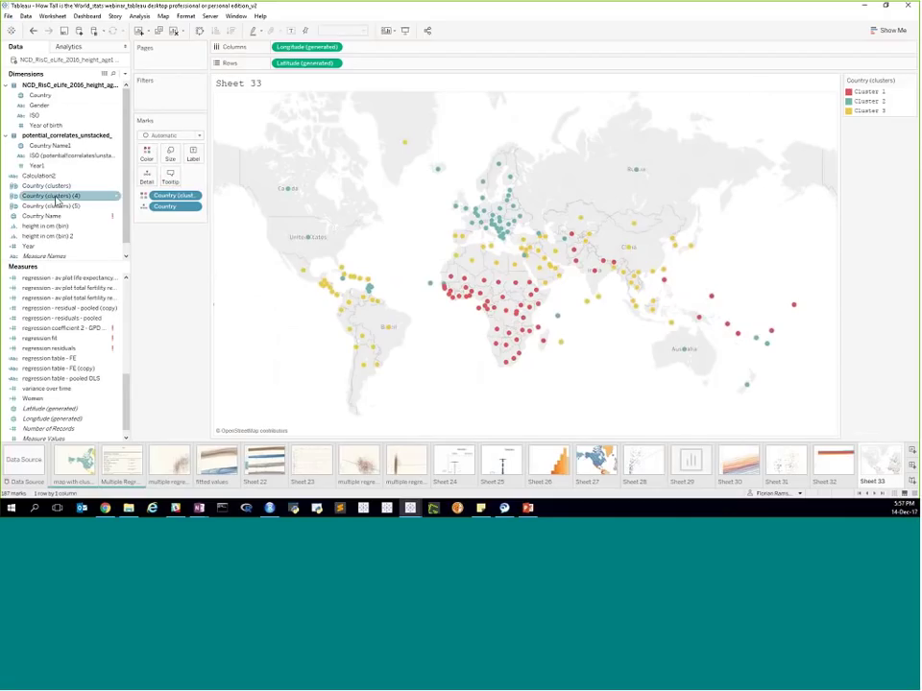
drag(56, 196, 146, 157)
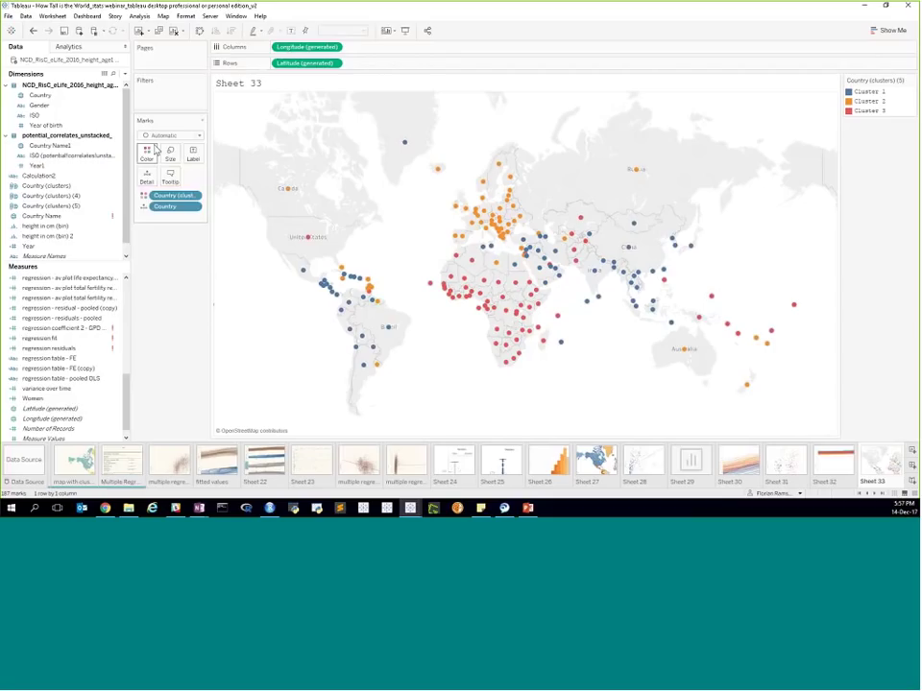
click(160, 136)
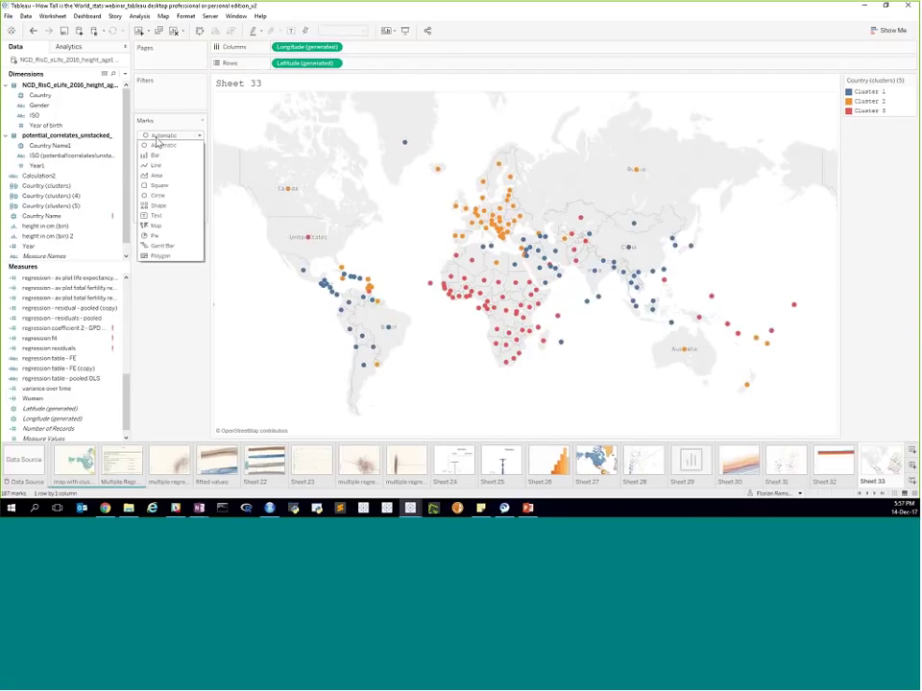
click(163, 227)
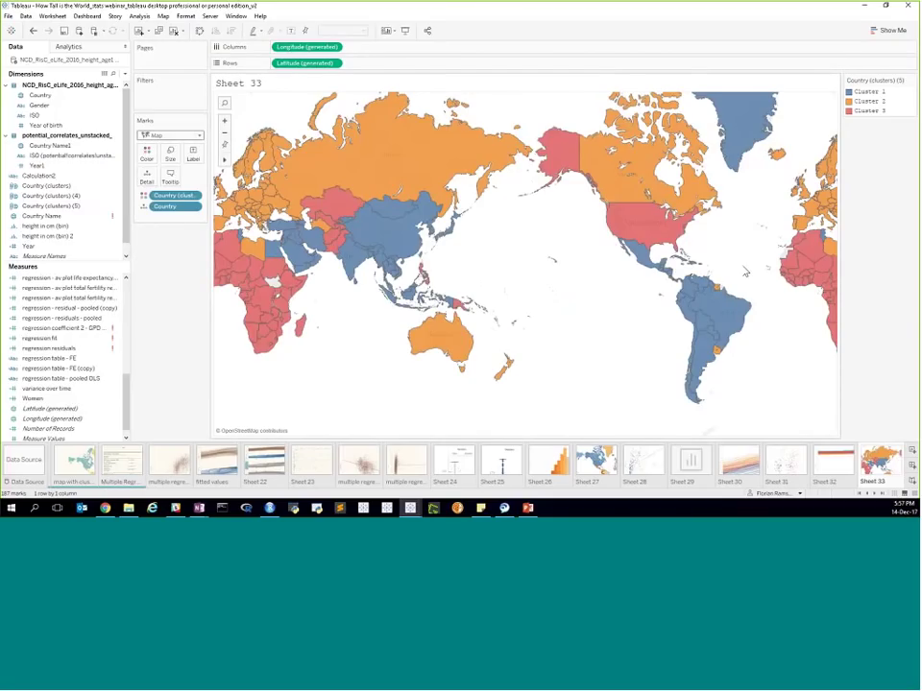
drag(745, 265, 441, 286)
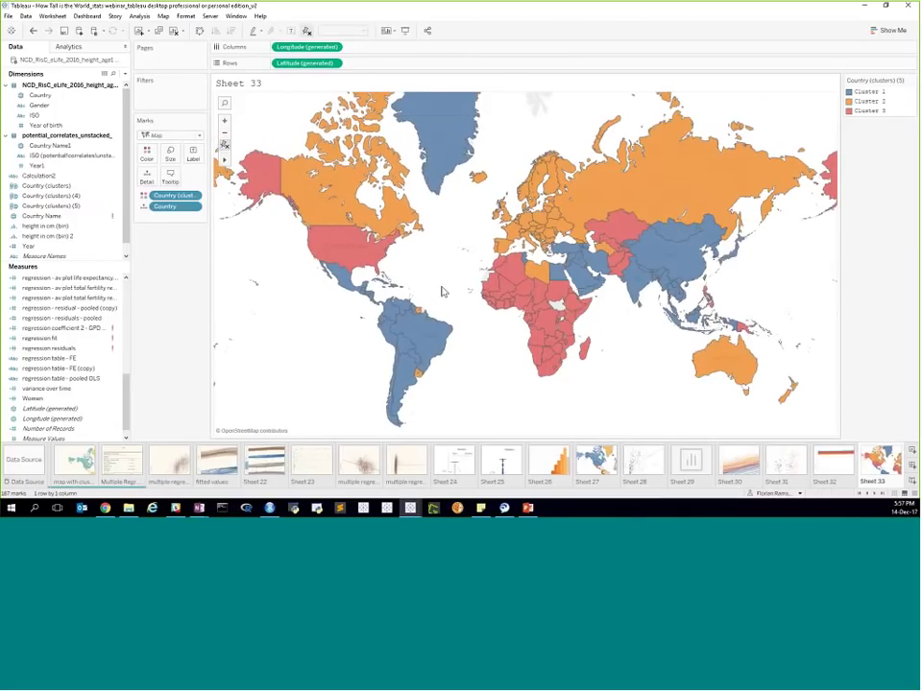